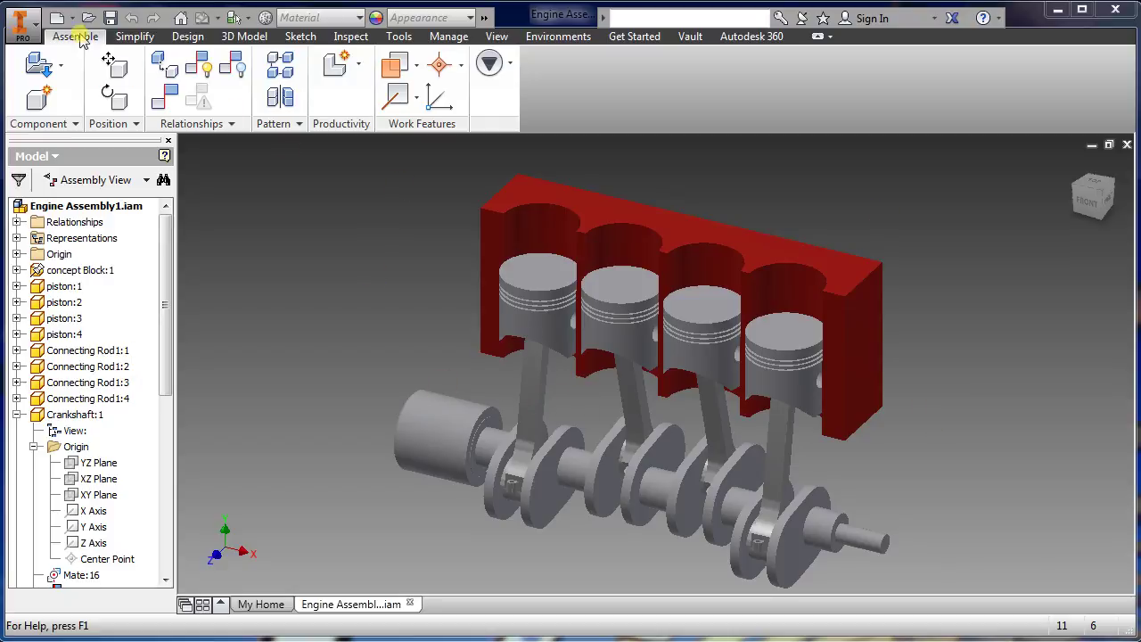
Create a new part and start a sketch on its XY plane.
click(71, 18)
click(92, 119)
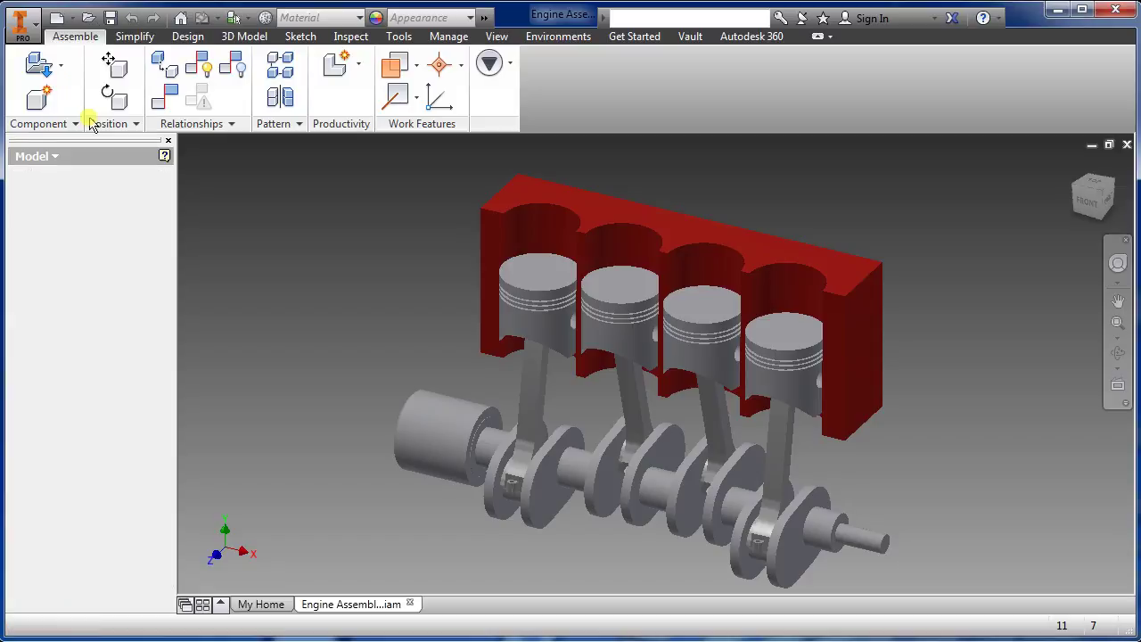
click(30, 70)
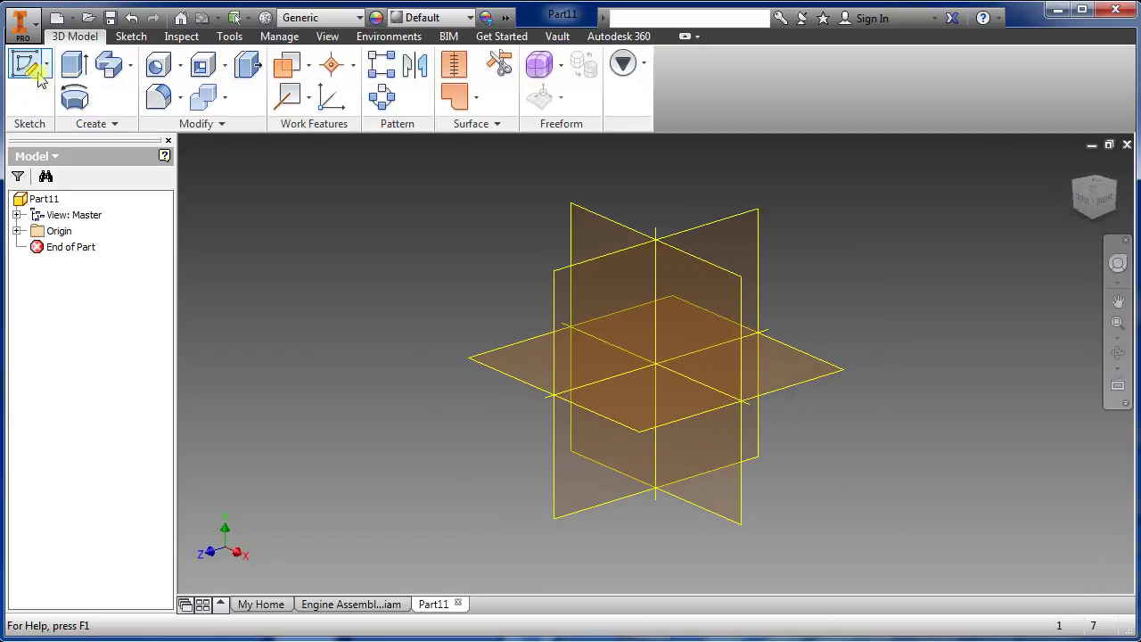
click(603, 231)
Draw two concentric circles centred on the origin with diameters of 1 in and 1.25 in.
click(76, 95)
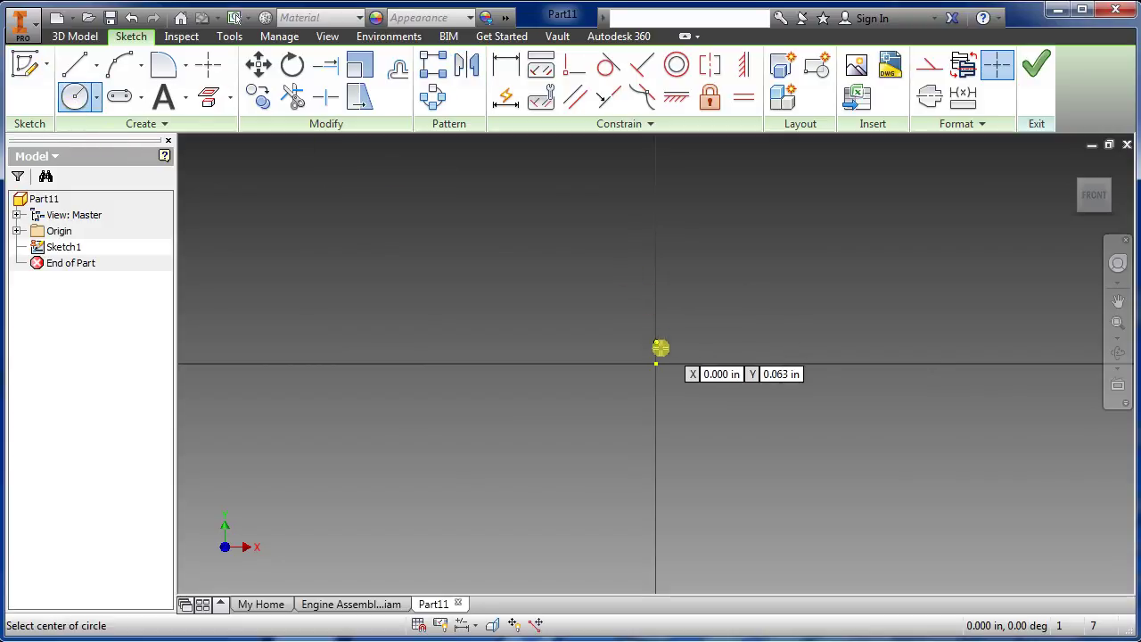
click(656, 365)
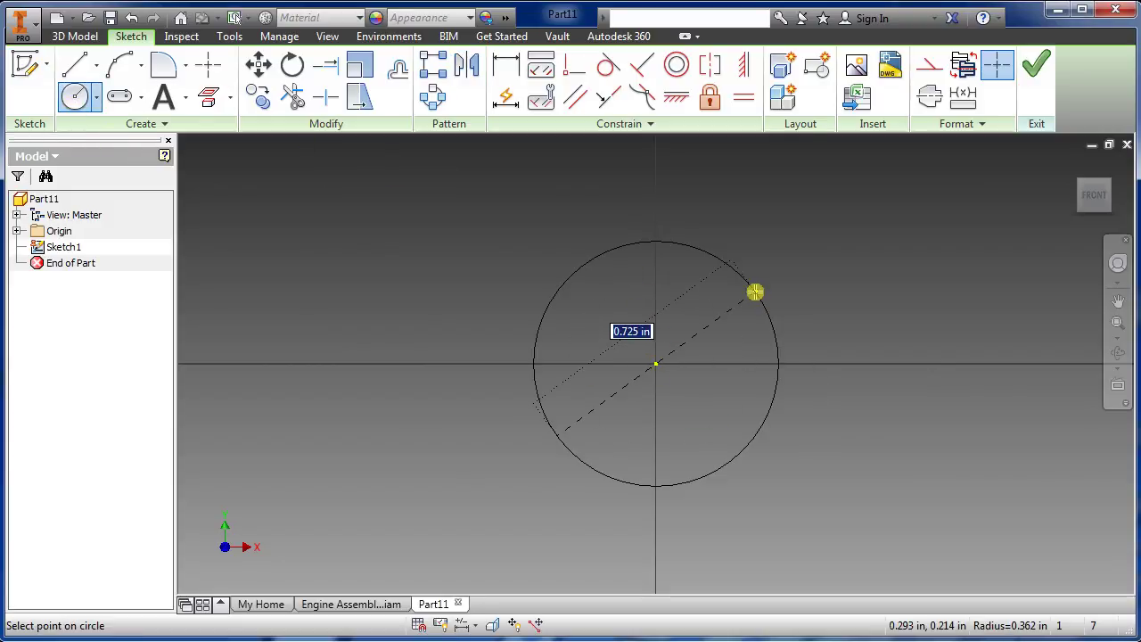
text(1)
key(Return)
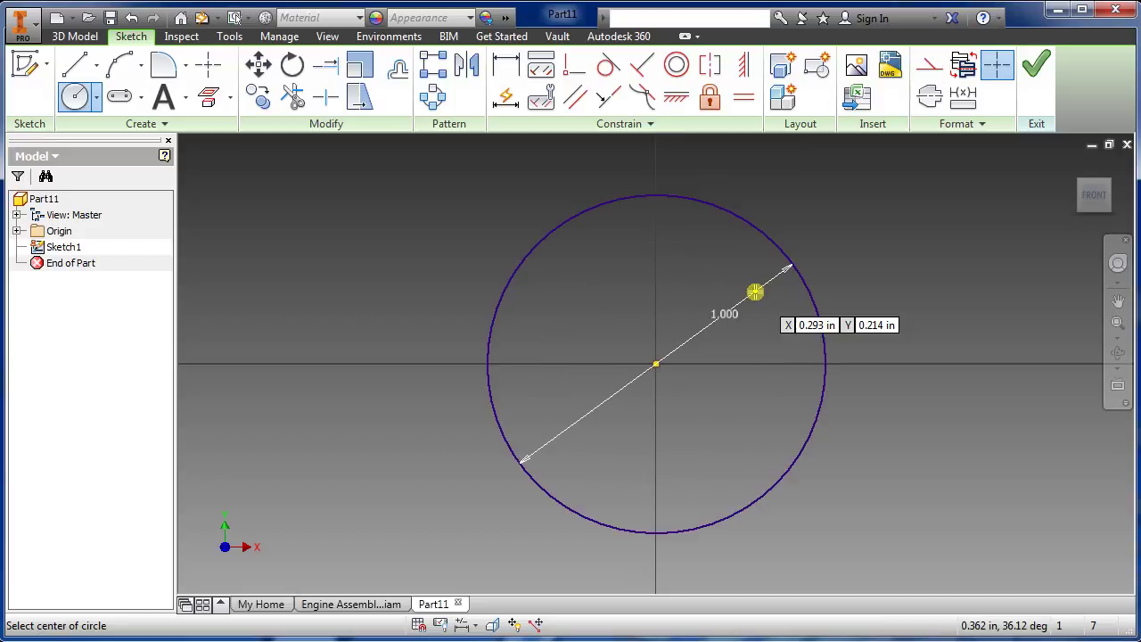
click(657, 366)
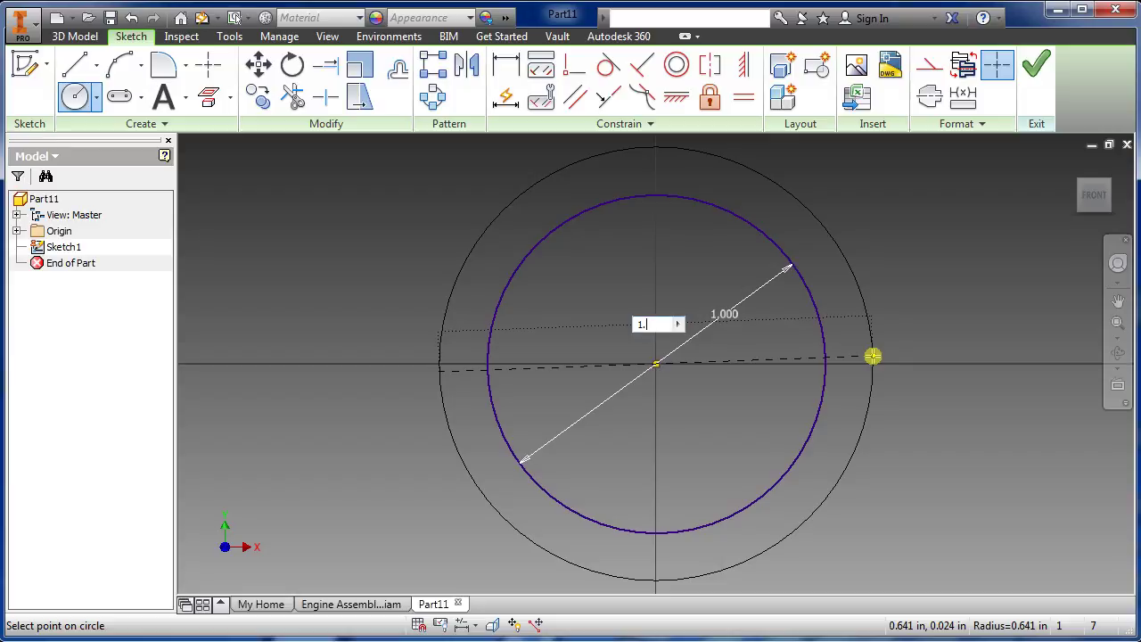
text(1.25)
key(Return)
Draw two concentric circles, 2 in and 2.5 in in diameter, centred on the horizontal axis about 2.23 in right of the origin.
scroll(425, 387, down, 3)
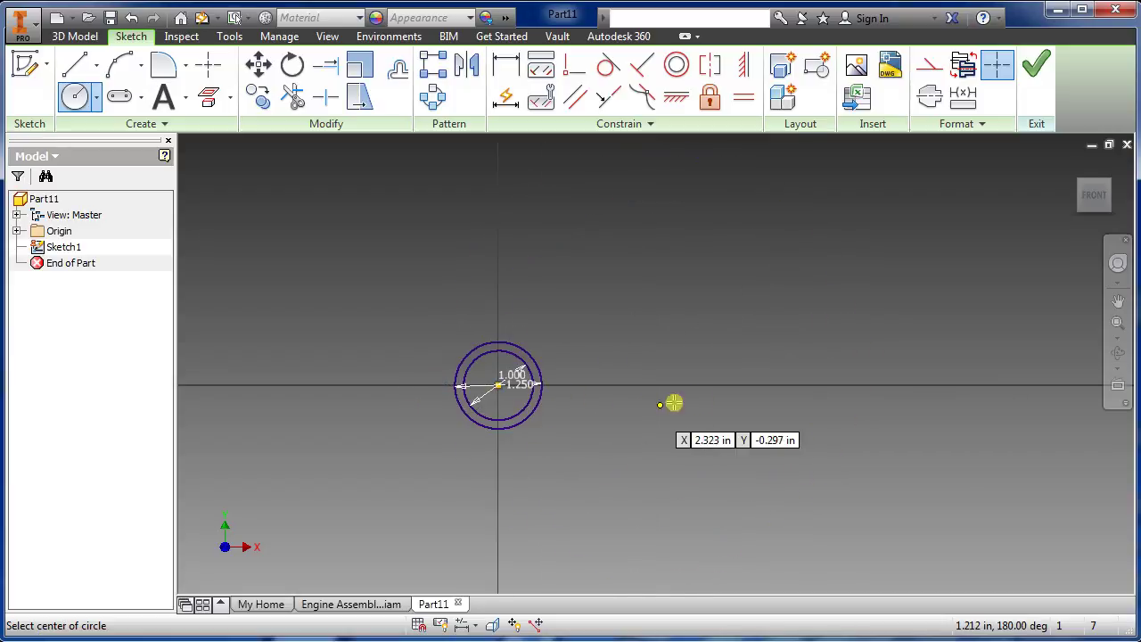
scroll(675, 401, up, 2)
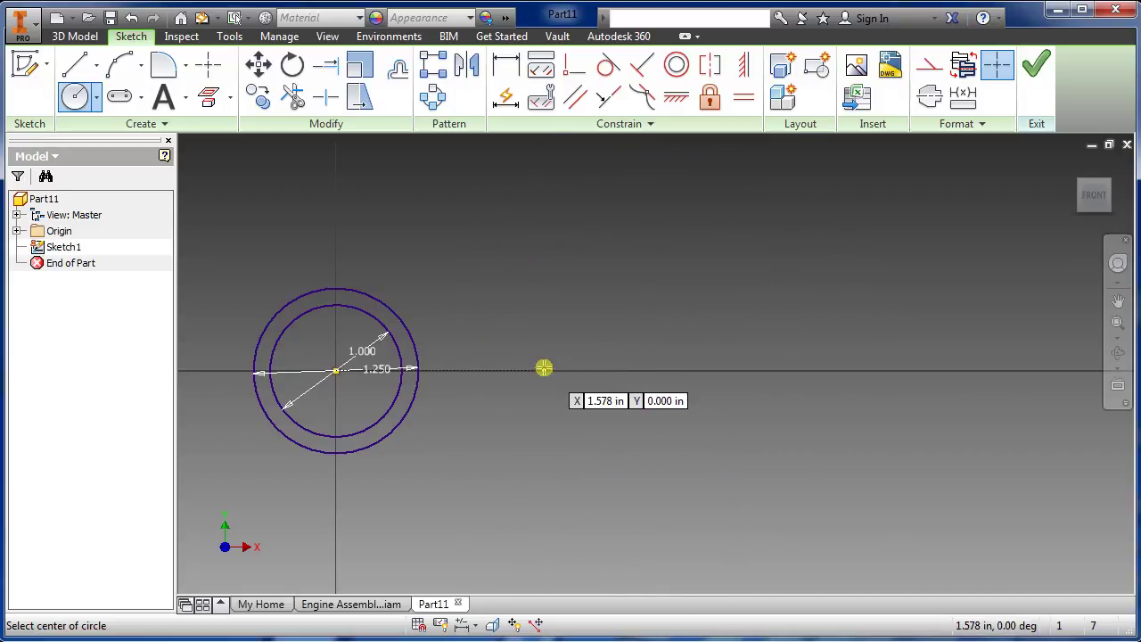
click(631, 370)
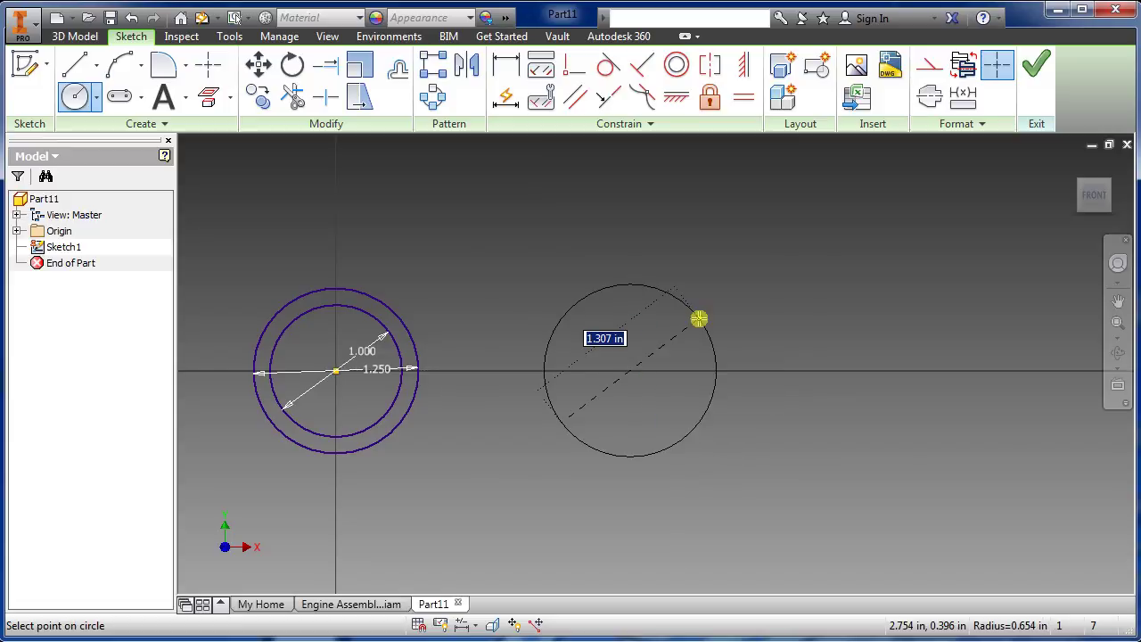
text(2)
key(Return)
click(630, 370)
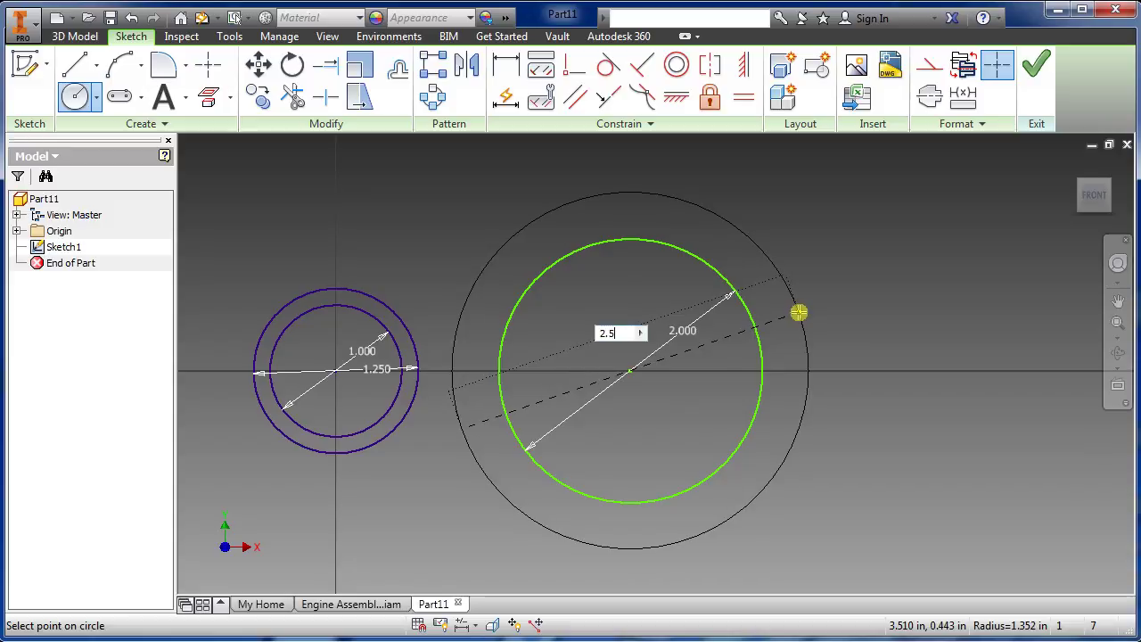
key(Return)
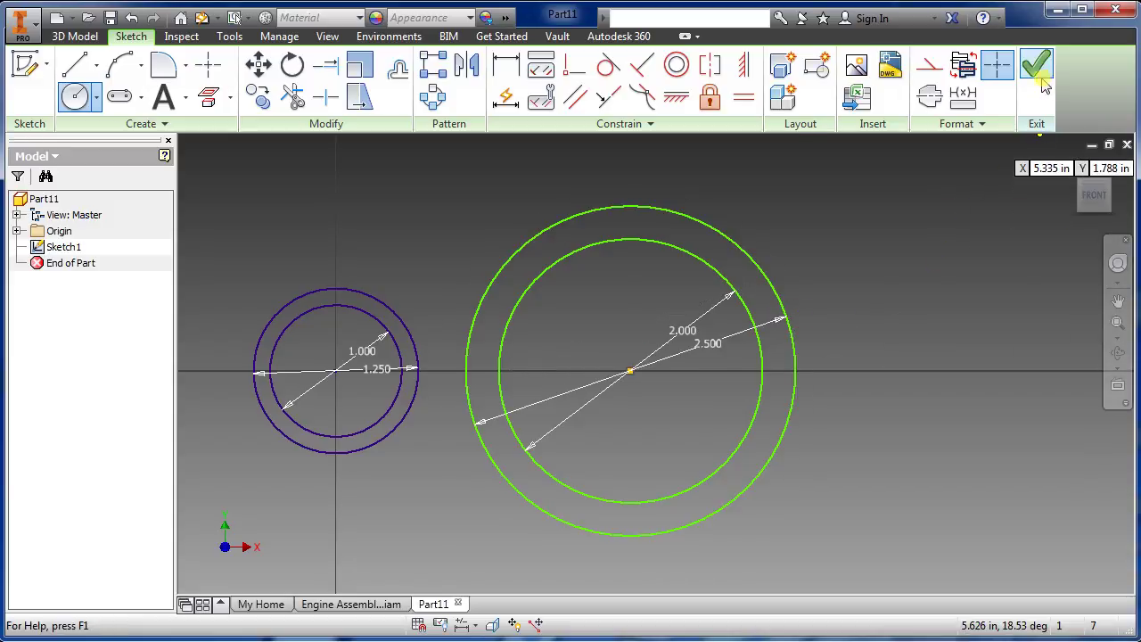
Draw a vertical line through the centre of the larger circles and trim away their right halves and the line's middle portion.
click(75, 64)
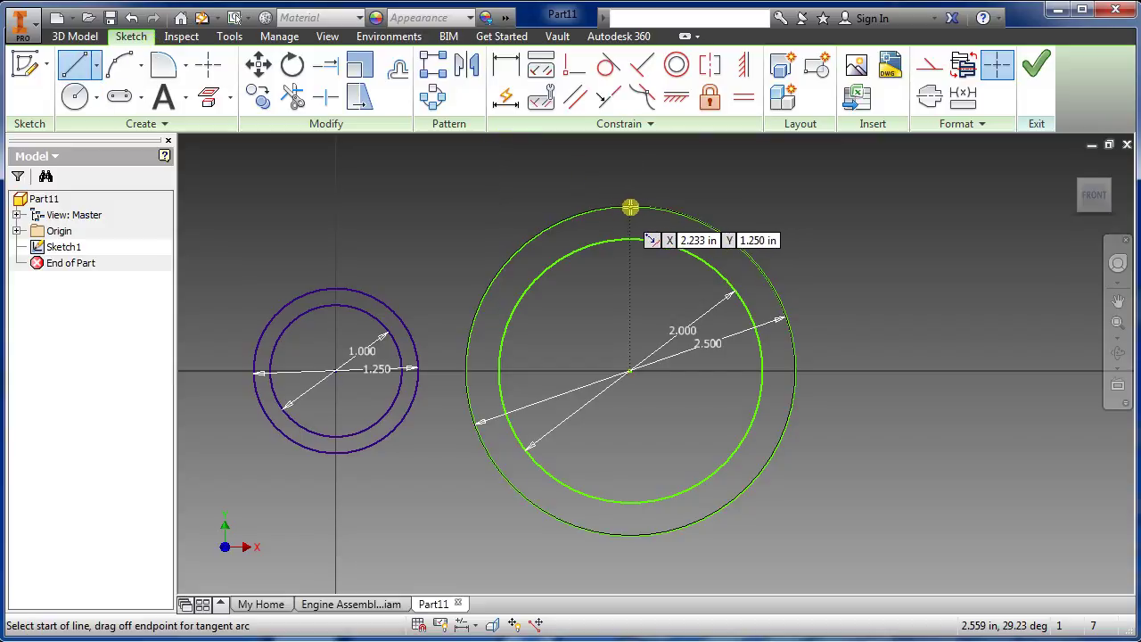
click(631, 207)
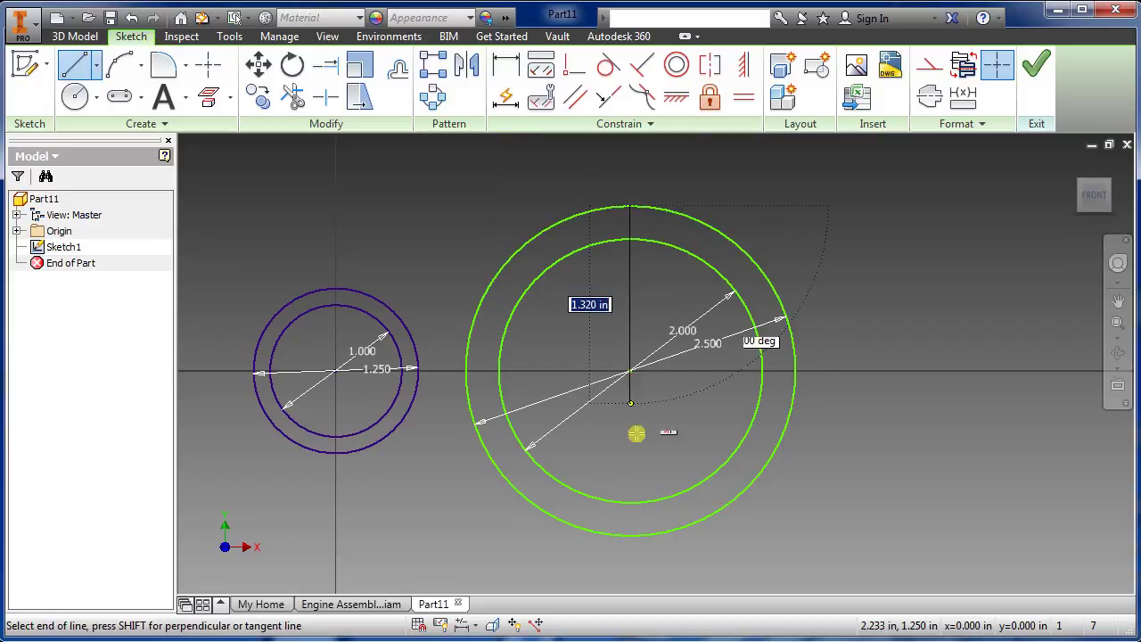
click(628, 537)
click(294, 97)
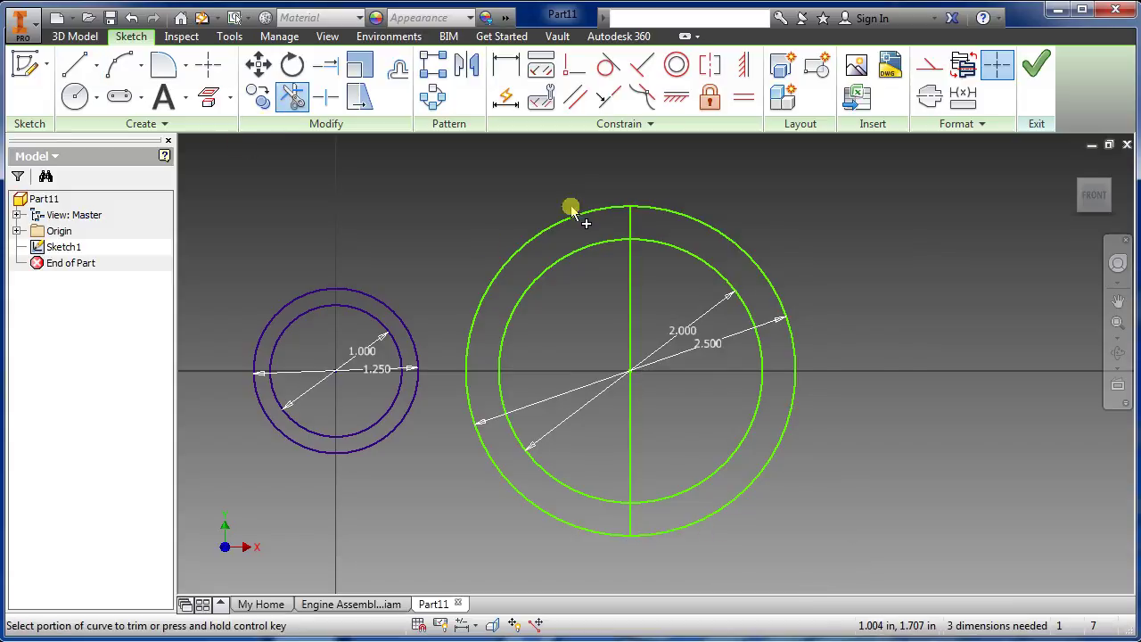
click(678, 249)
click(693, 222)
click(630, 286)
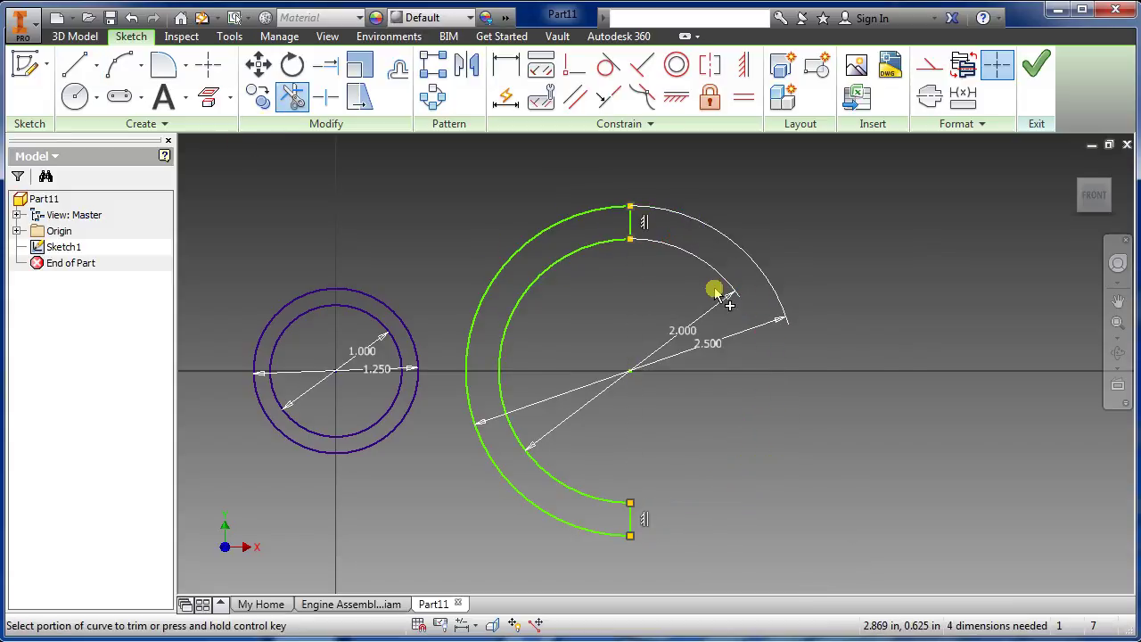
key(Escape)
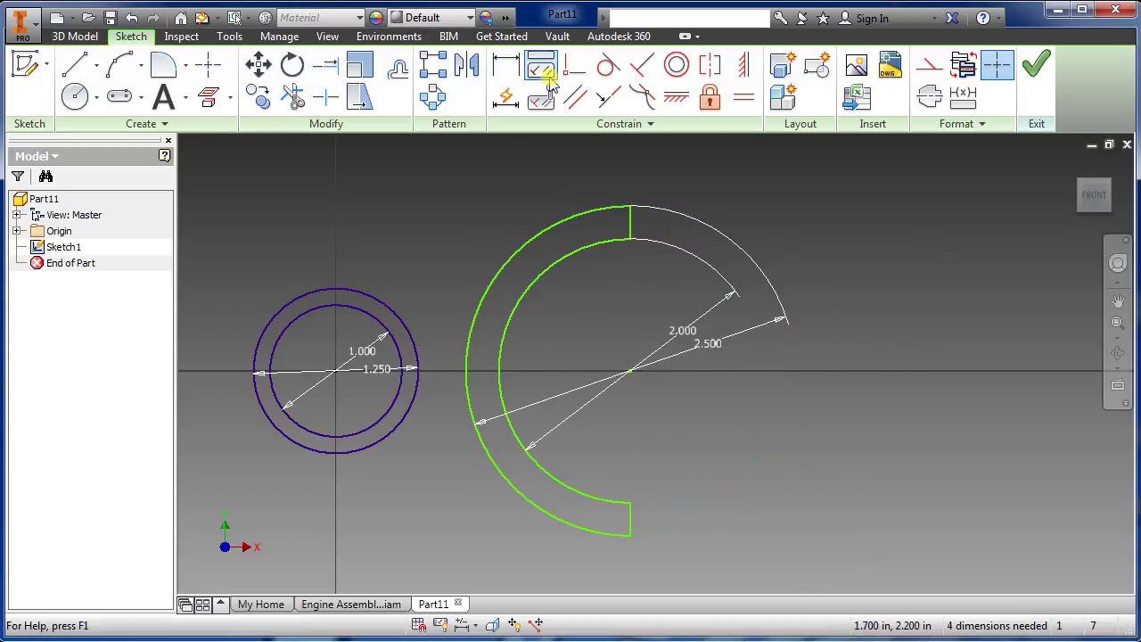
Dimension the distance between the small circles' centre and the large arcs' centre as 9 in and finish the sketch.
click(509, 66)
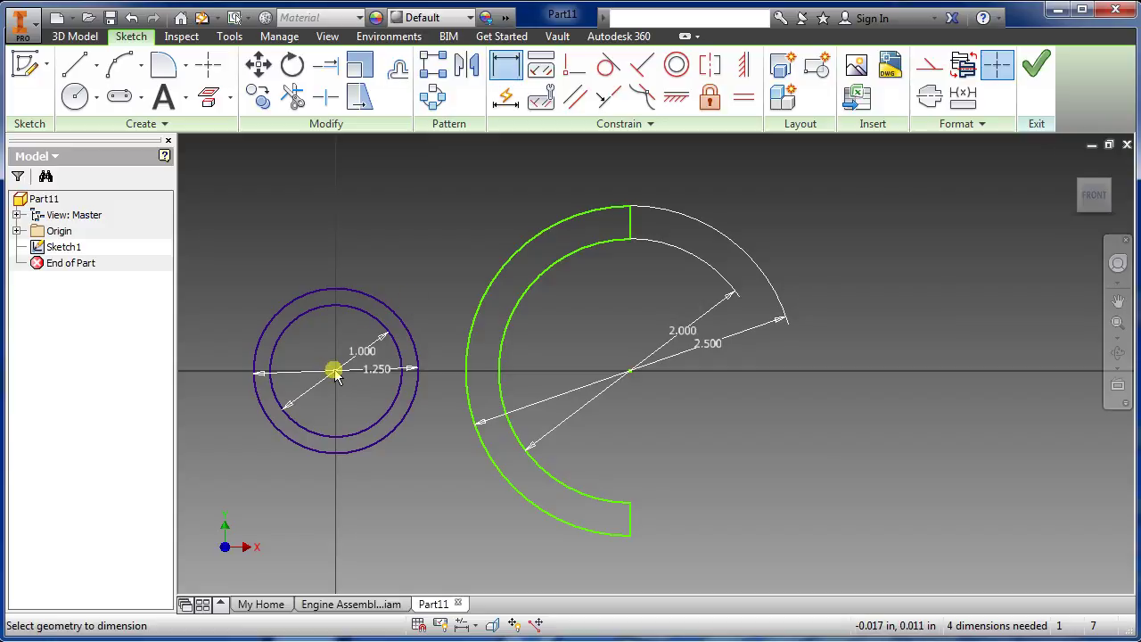
click(629, 373)
click(437, 196)
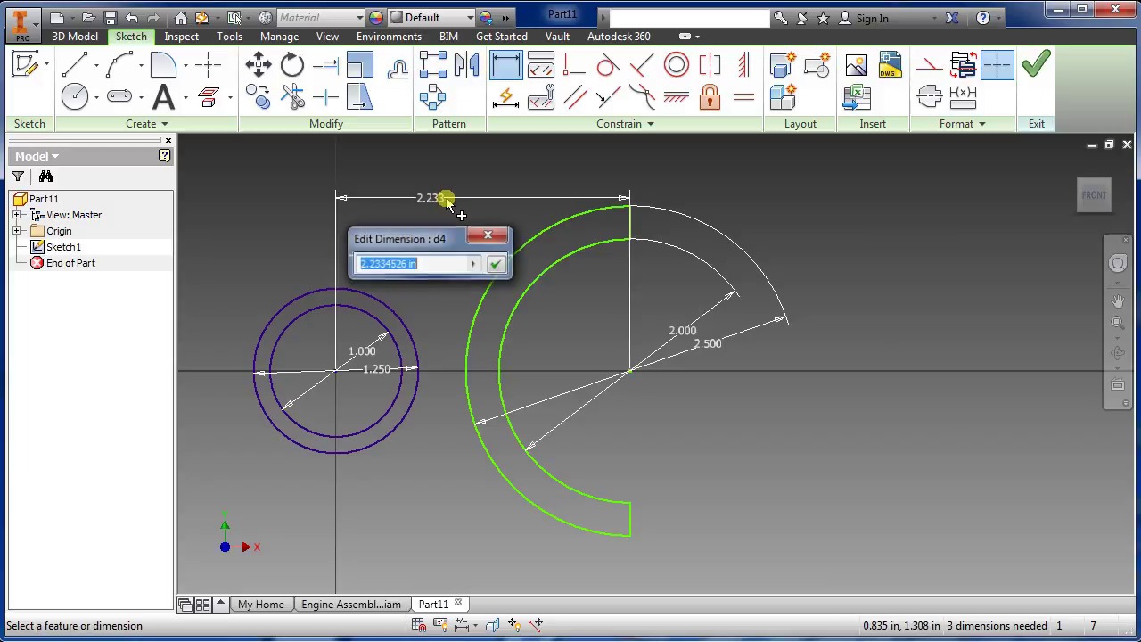
key(Return)
scroll(767, 239, down, 2)
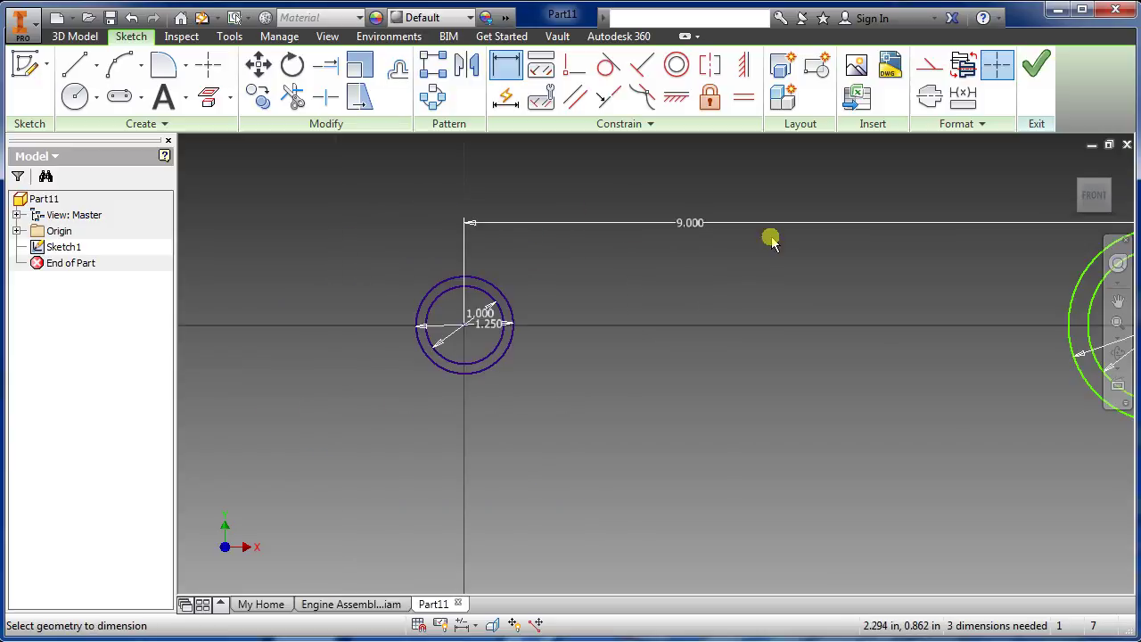
click(1037, 64)
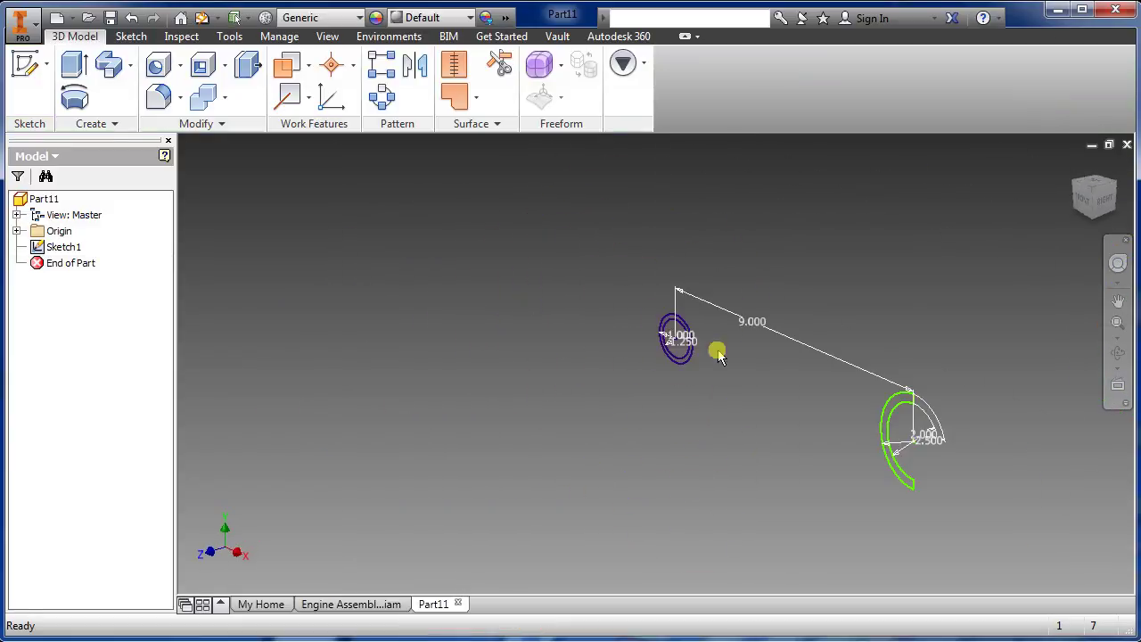
Extrude the small ring and the large half ring together, symmetrically about the sketch plane.
click(81, 75)
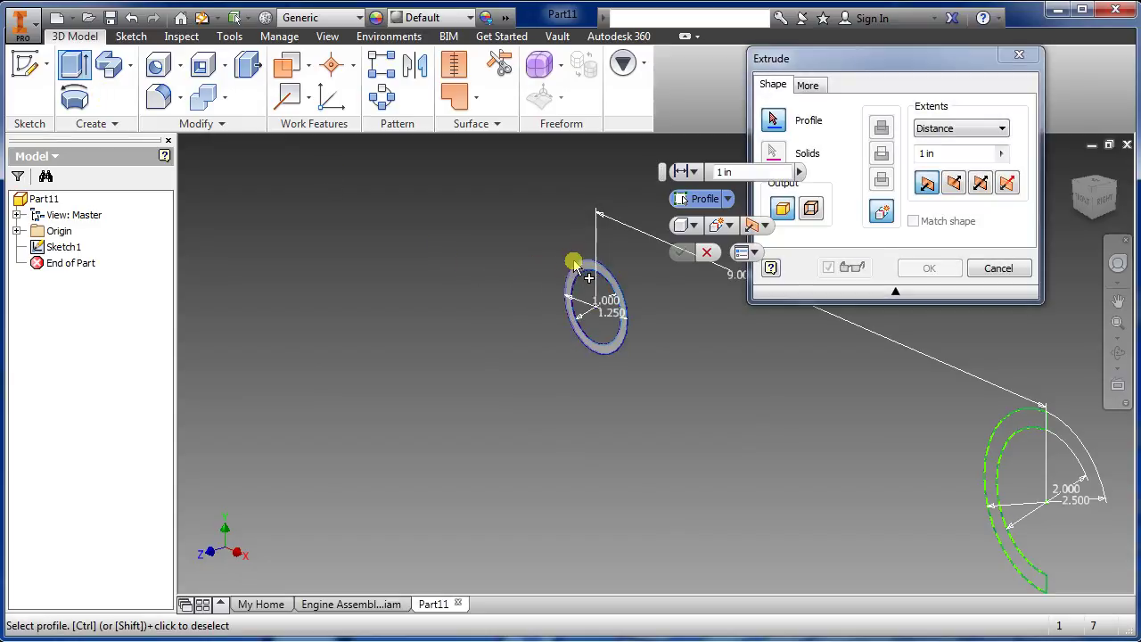
click(578, 268)
click(989, 415)
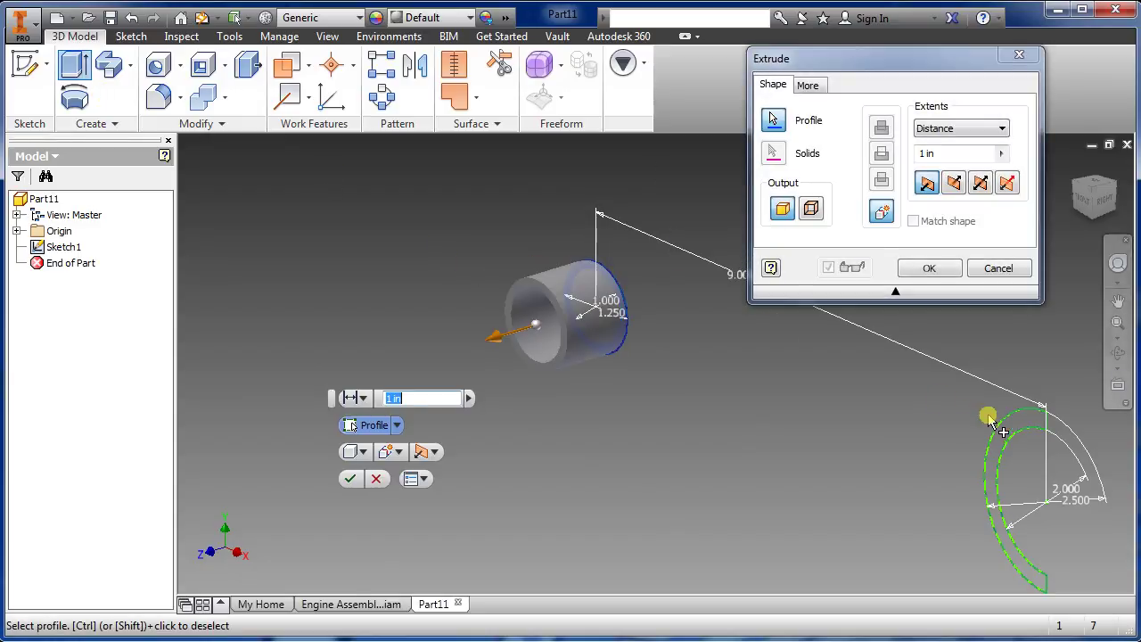
click(982, 183)
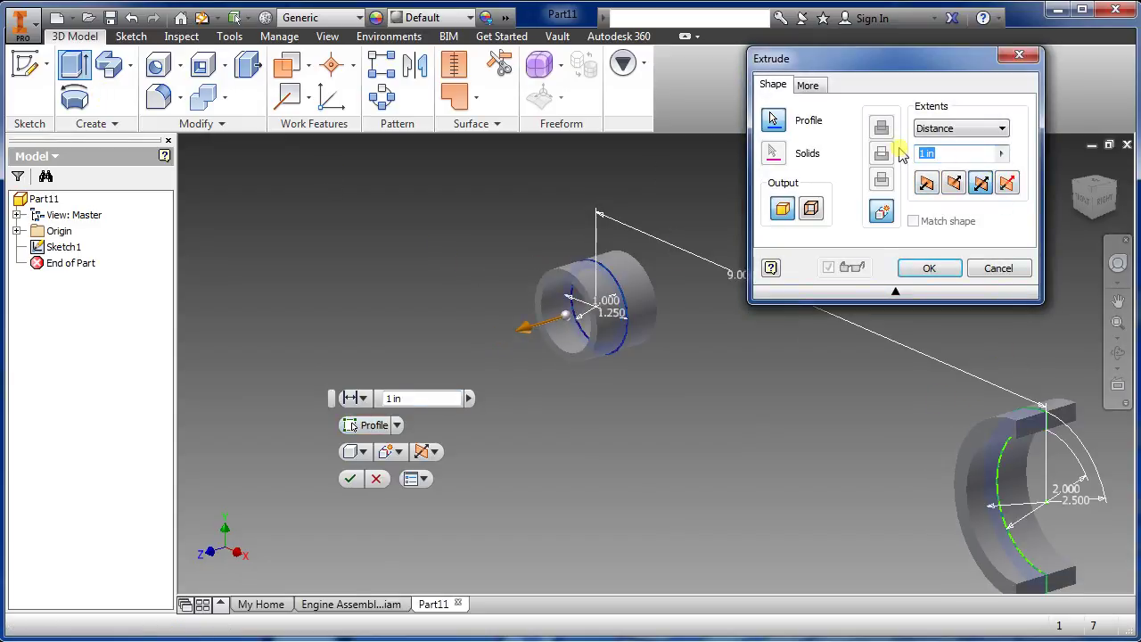
key(Return)
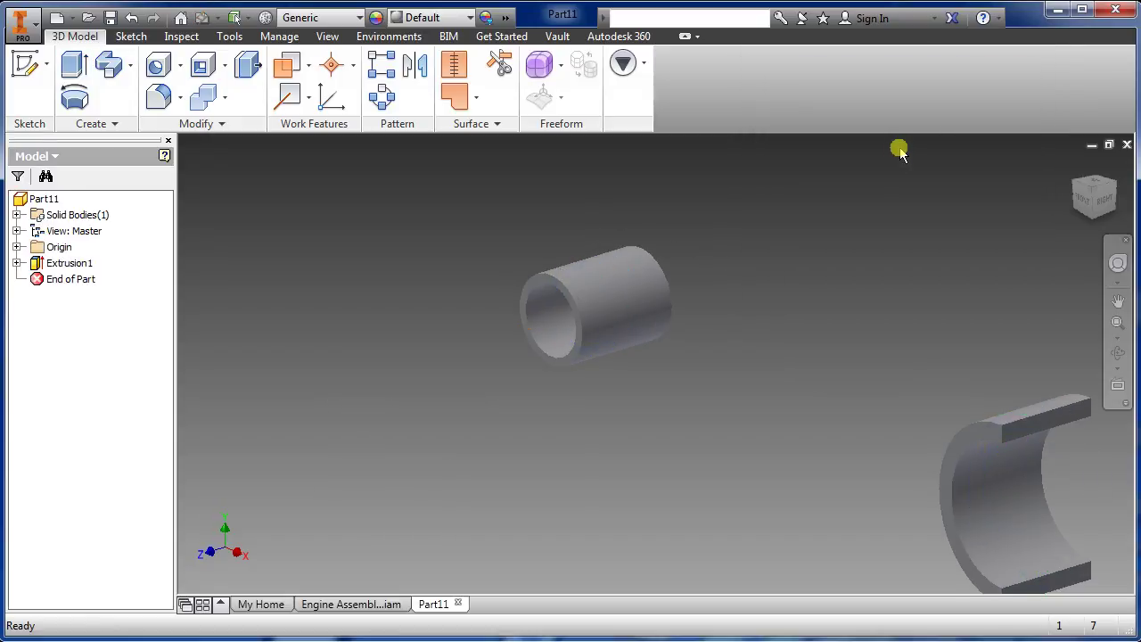
Start a second sketch on the origin XY plane.
middle_drag(723, 428, 555, 389)
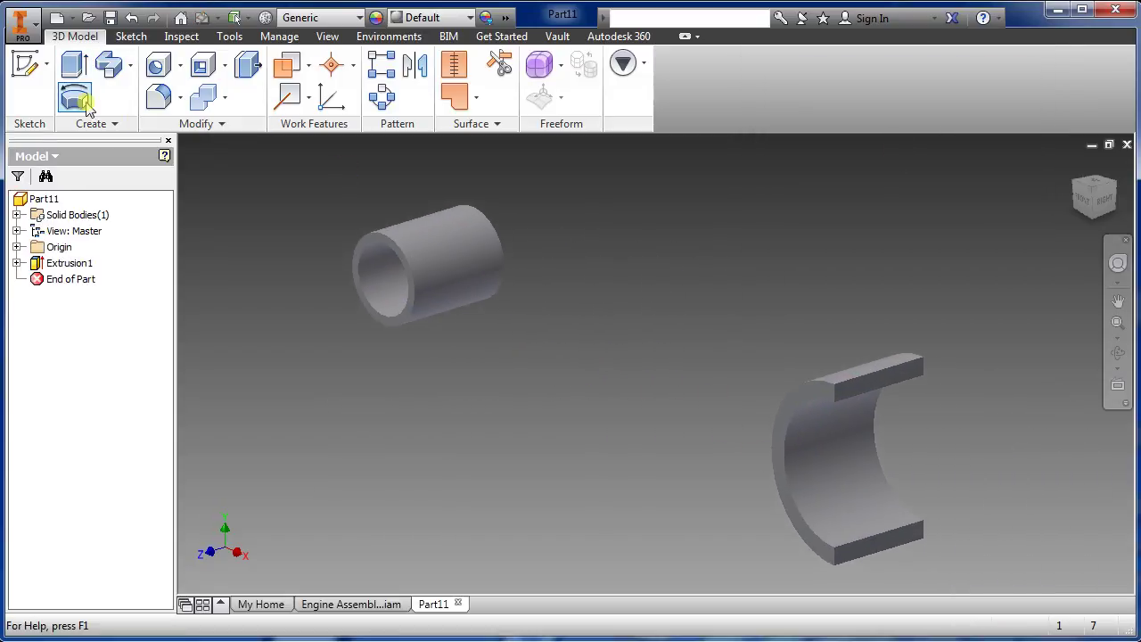
click(21, 71)
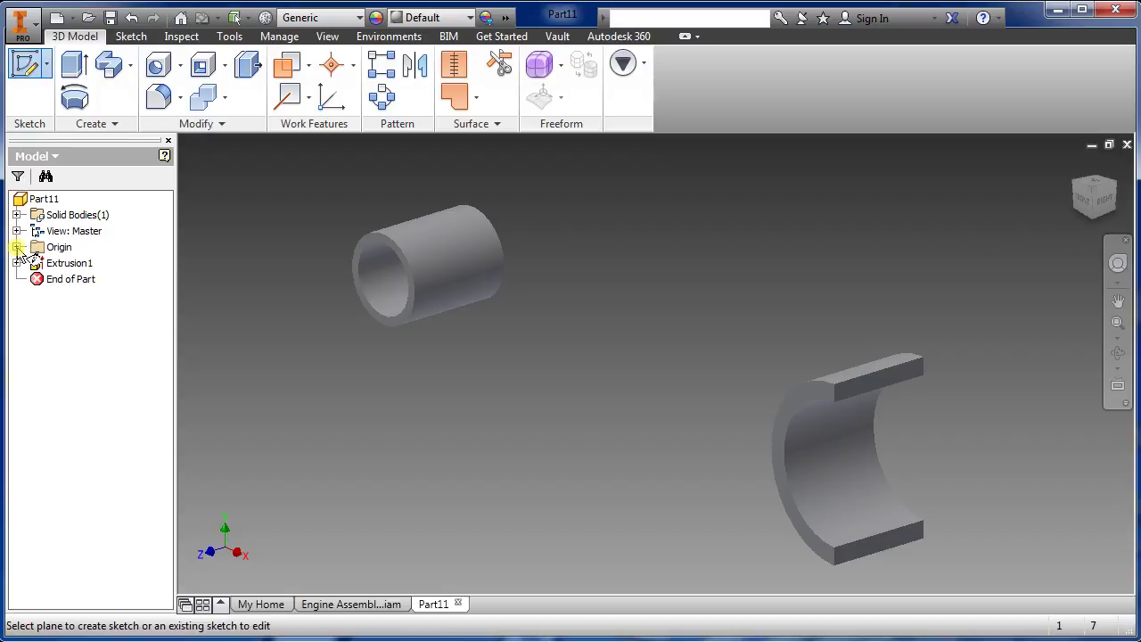
click(17, 247)
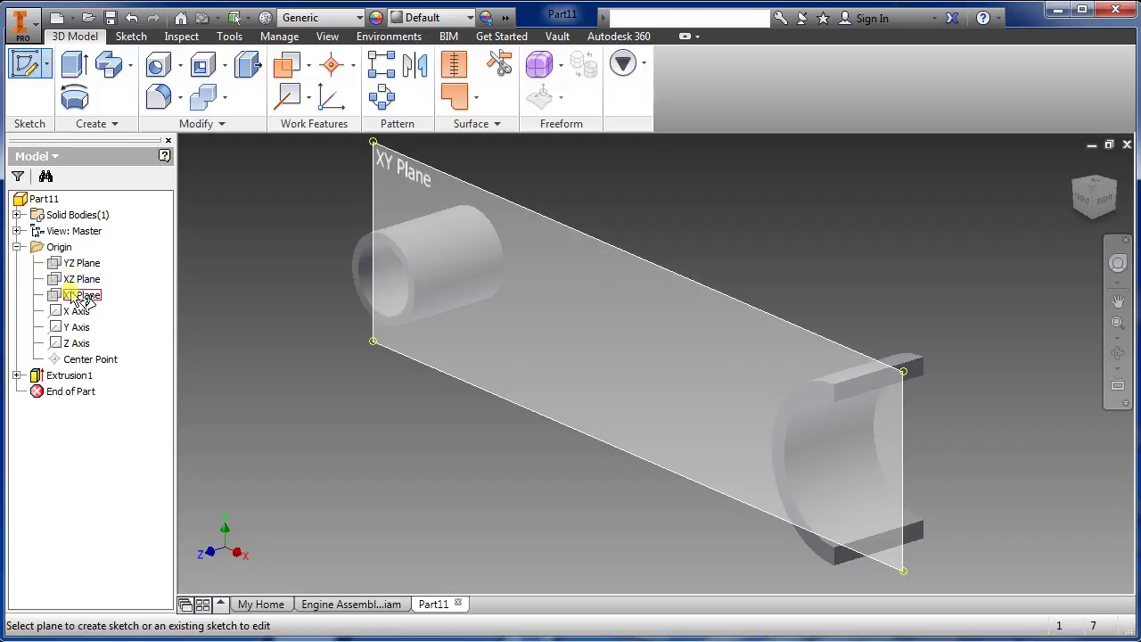
click(76, 296)
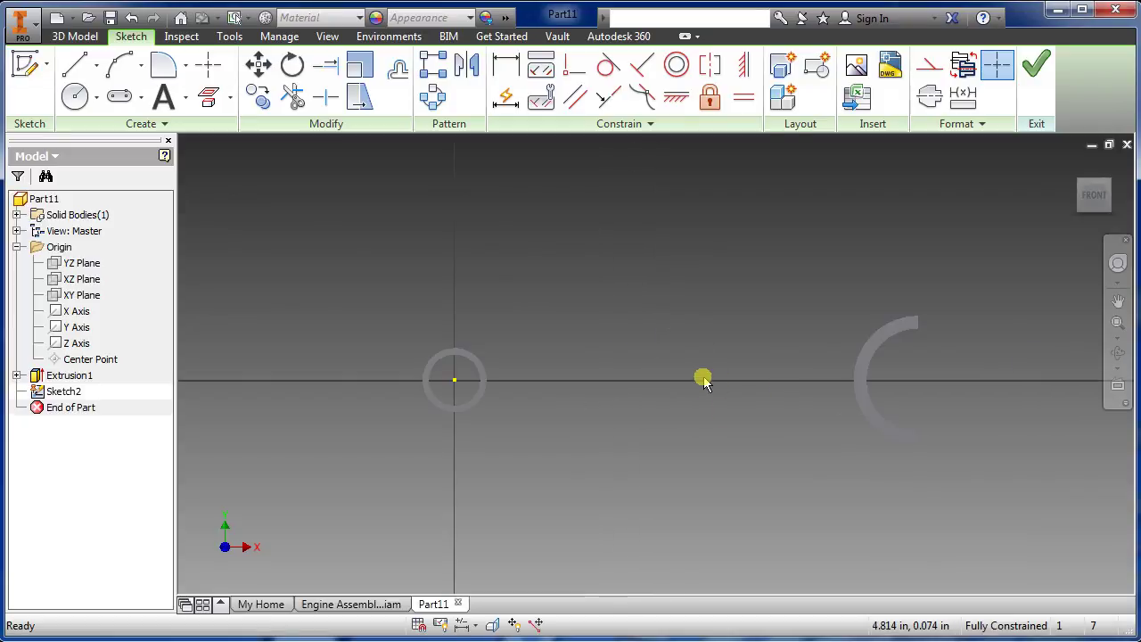
Draw a horizontal construction line along the centre axis between the small ring and the half ring.
click(928, 71)
click(73, 71)
scroll(581, 404, up, 3)
click(548, 354)
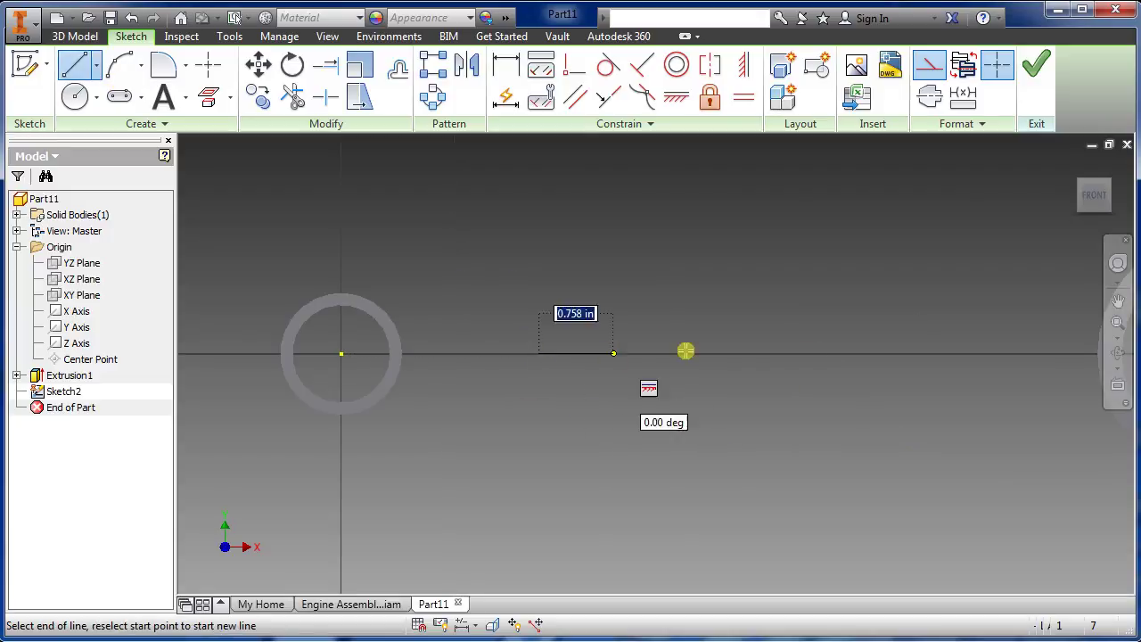
click(829, 353)
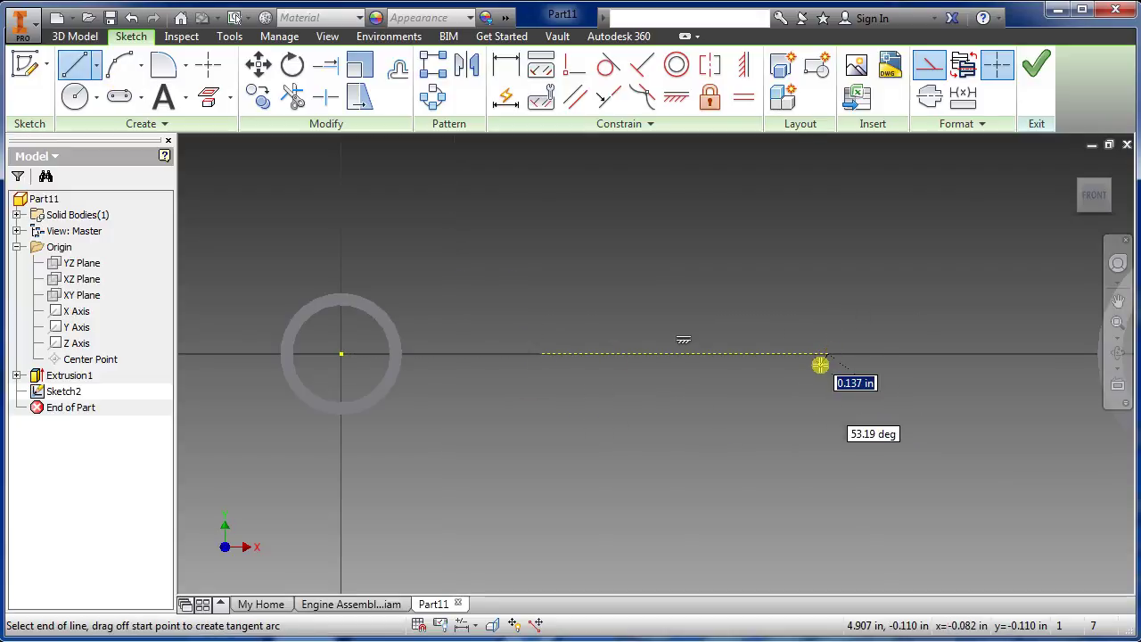
key(Escape)
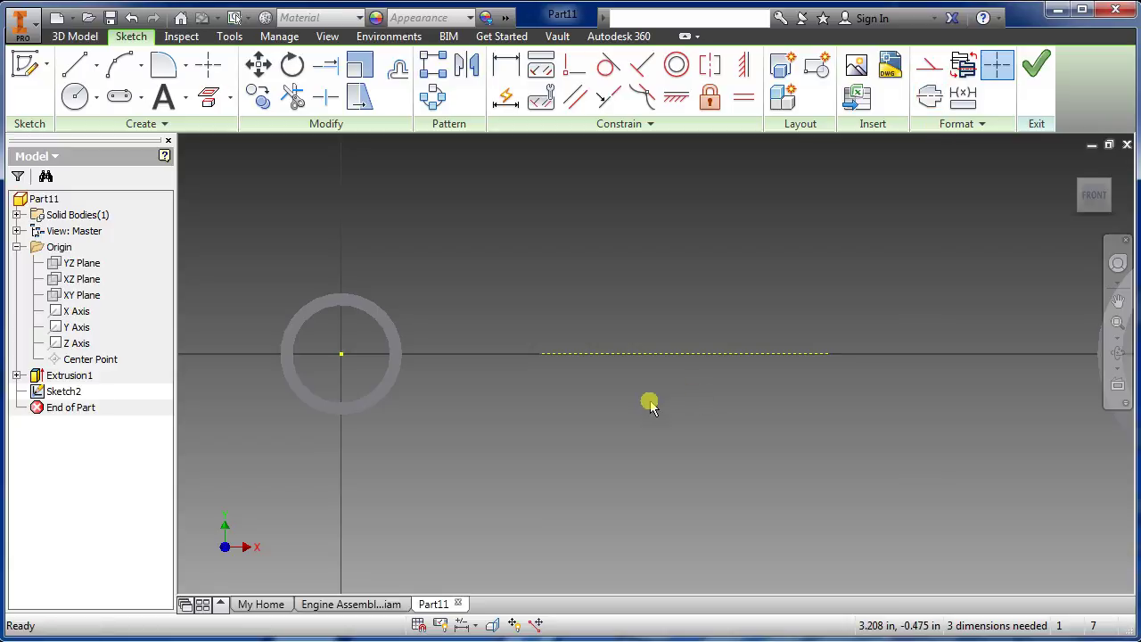
Draw two horizontal solid lines between the ring and the half ring, one above and one below the construction line.
scroll(657, 400, down, 2)
scroll(785, 396, up, 3)
scroll(772, 399, down, 2)
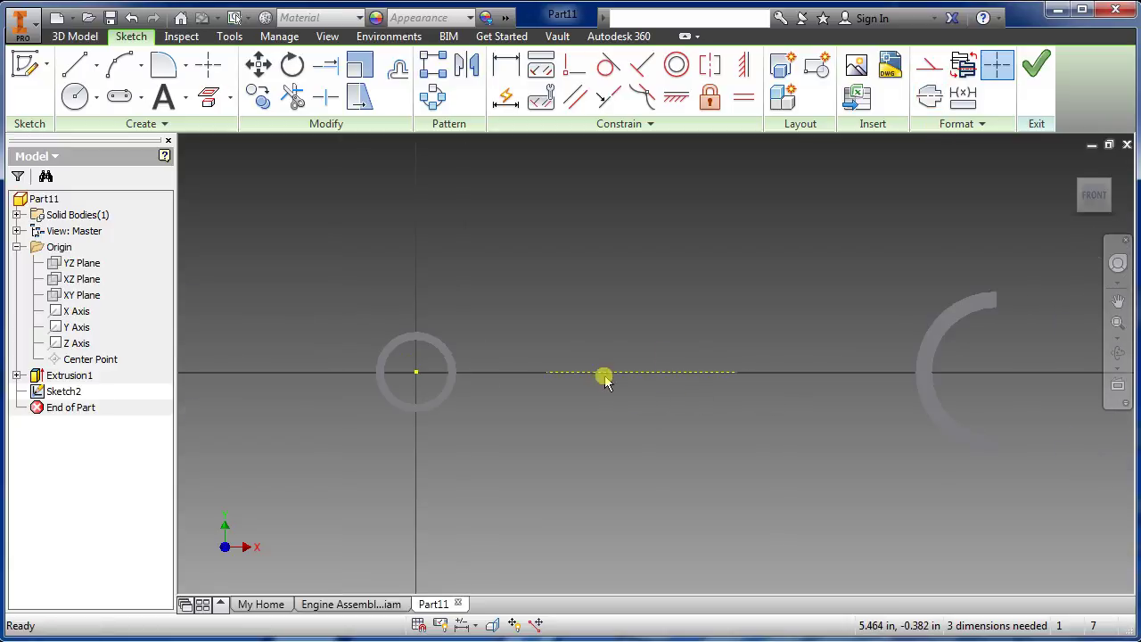
click(75, 65)
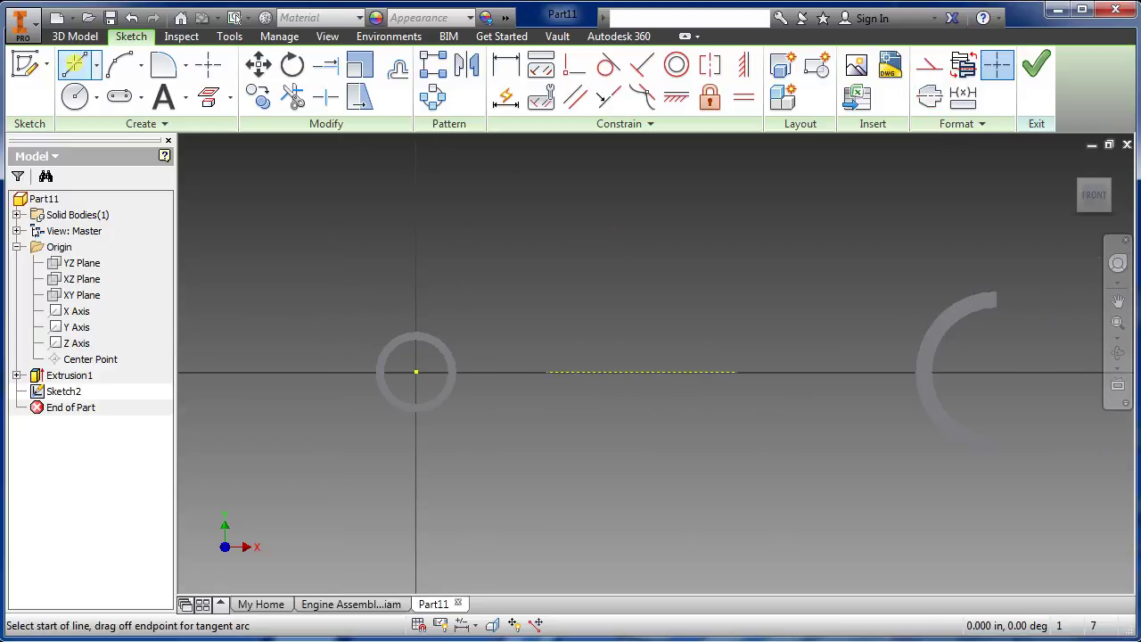
click(491, 345)
double_click(785, 345)
click(497, 401)
double_click(791, 399)
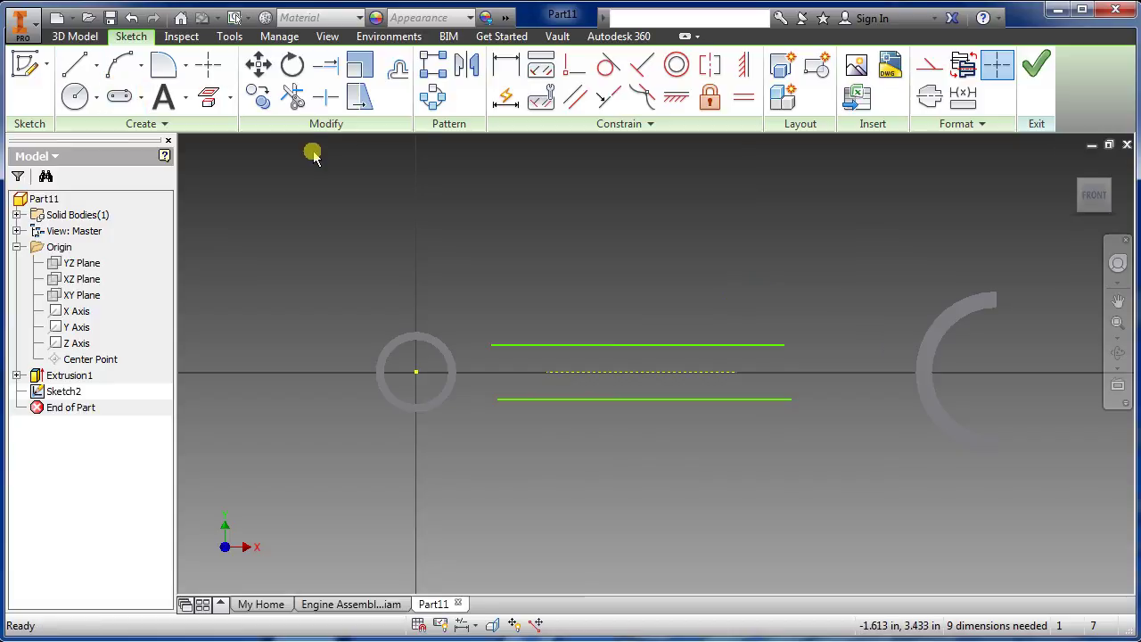
Dimension the spacing between the two solid horizontal lines and set it to 0.75 in.
scroll(311, 152, up, 3)
click(504, 78)
scroll(619, 398, up, 2)
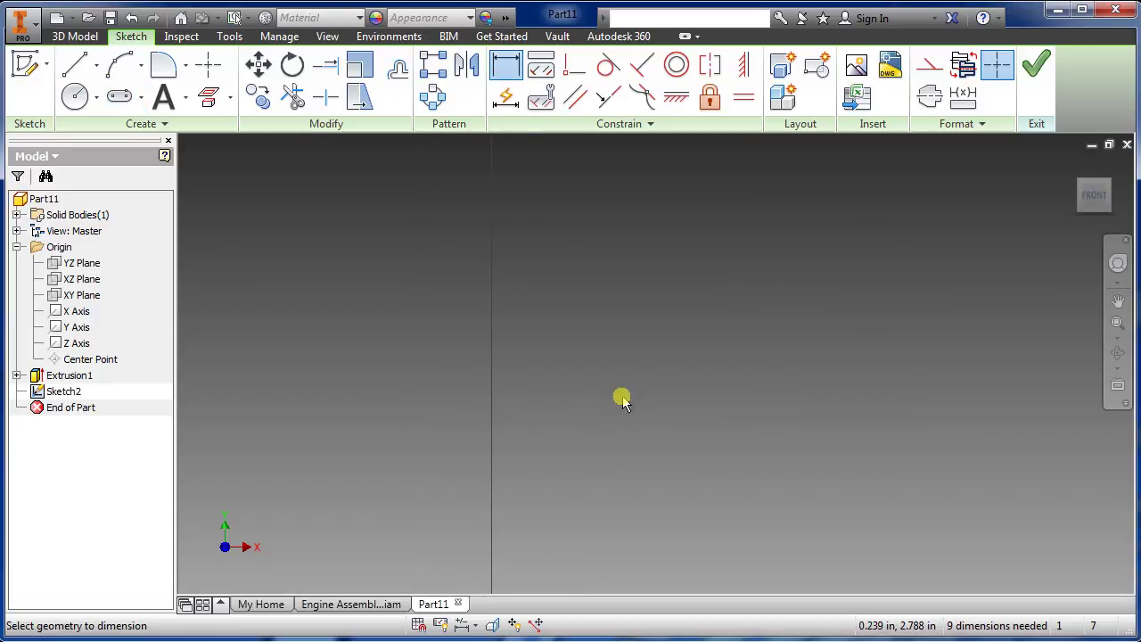
scroll(683, 527, down, 2)
click(709, 525)
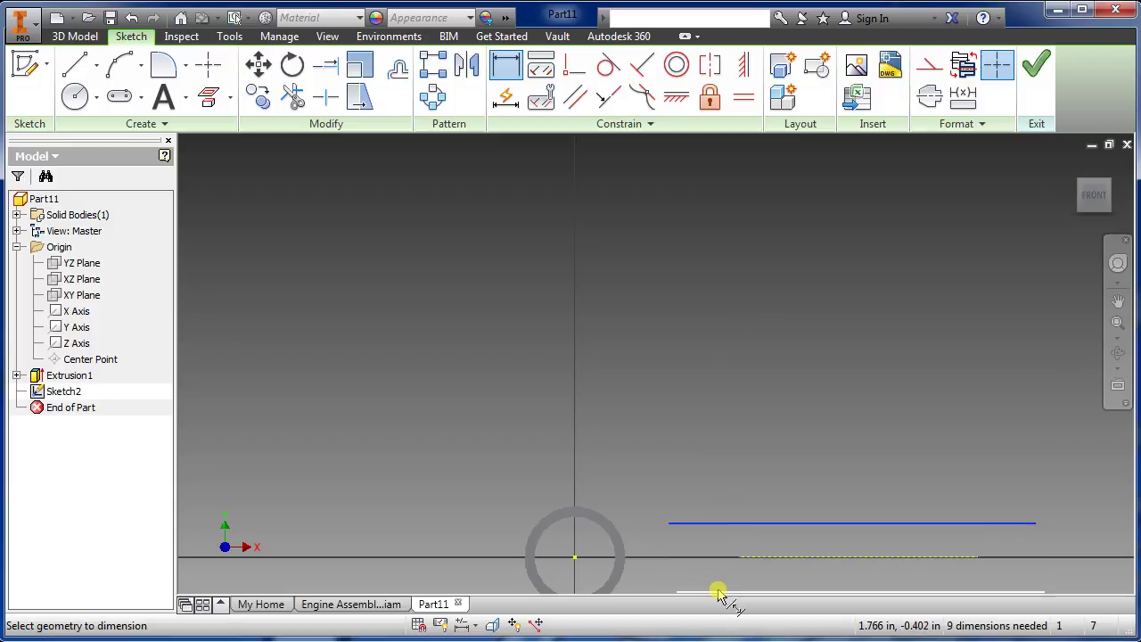
click(717, 591)
click(707, 562)
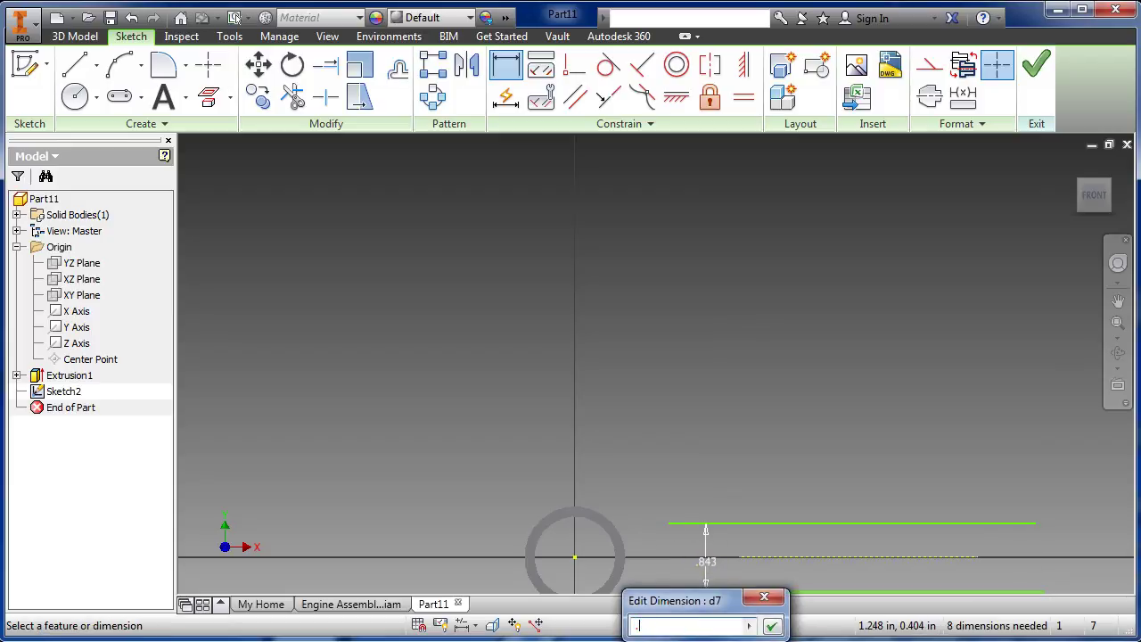
key(Return)
mouse_move(665, 448)
middle_down()
mouse_move(478, 311)
mouse_move(439, 299)
middle_up()
scroll(521, 472, up, 2)
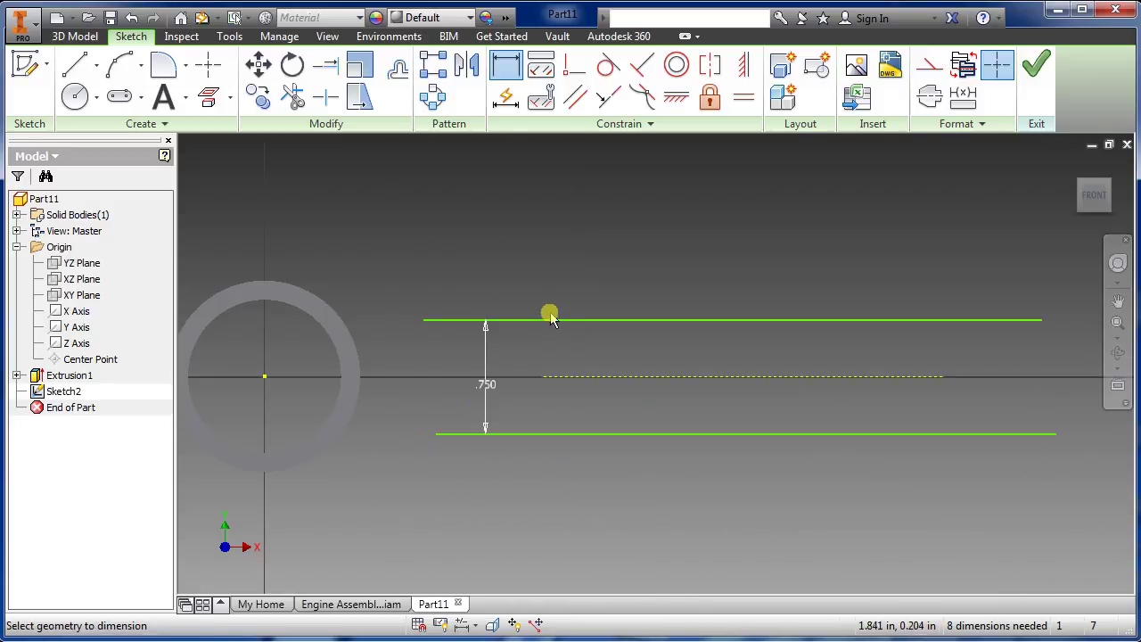
Dimension the upper horizontal line 0.375 in above the small ring's centre point.
click(513, 70)
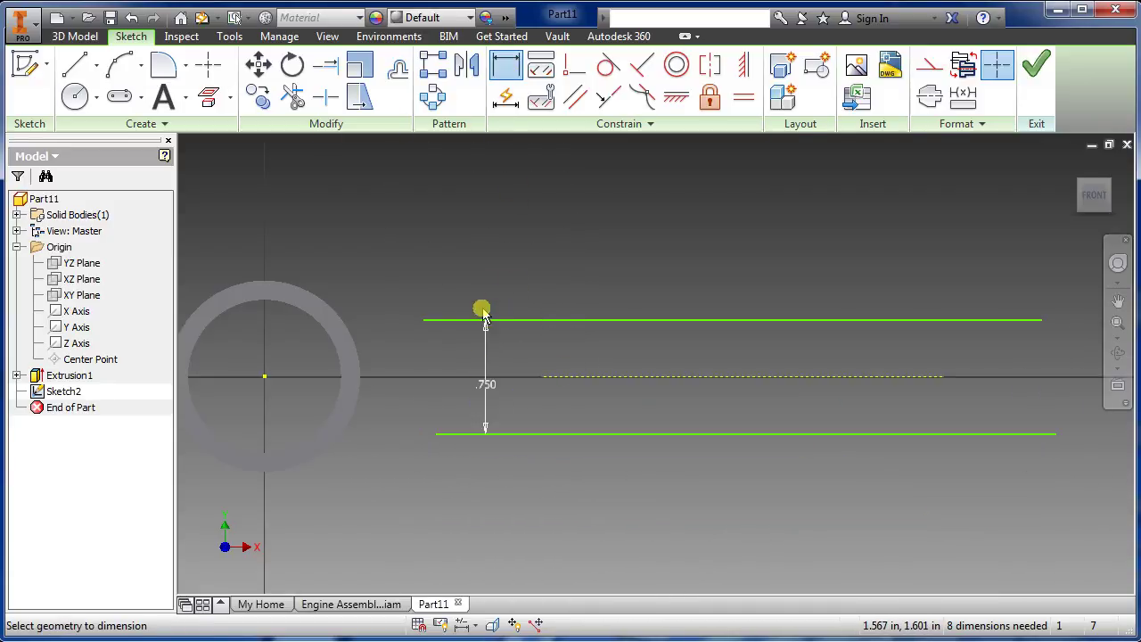
click(468, 320)
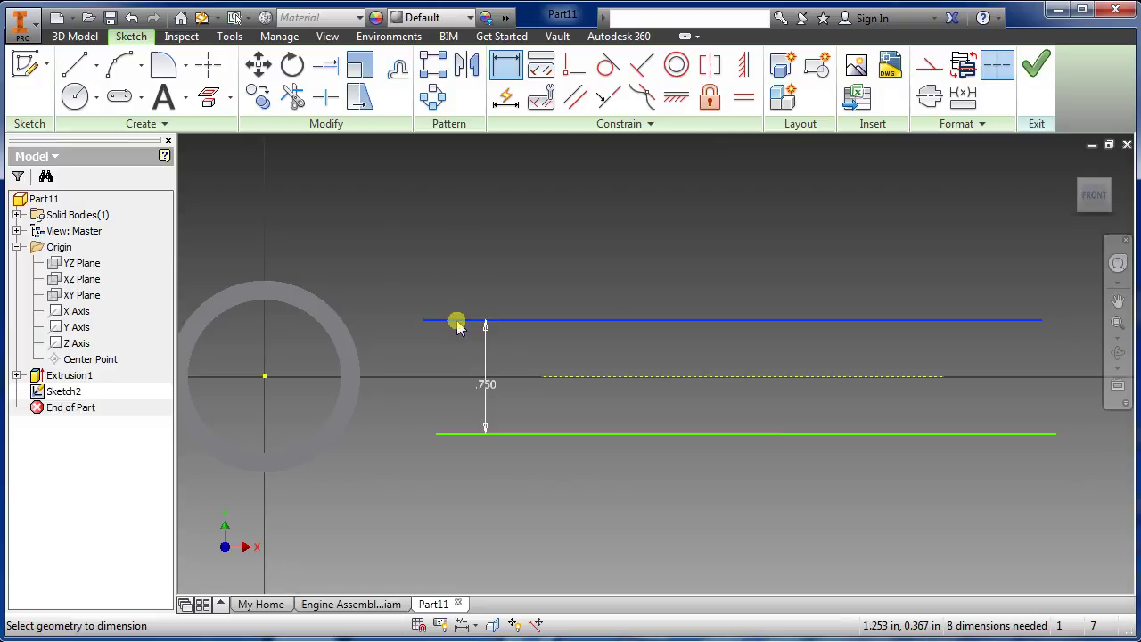
click(264, 378)
click(392, 354)
text(.375)
key(Return)
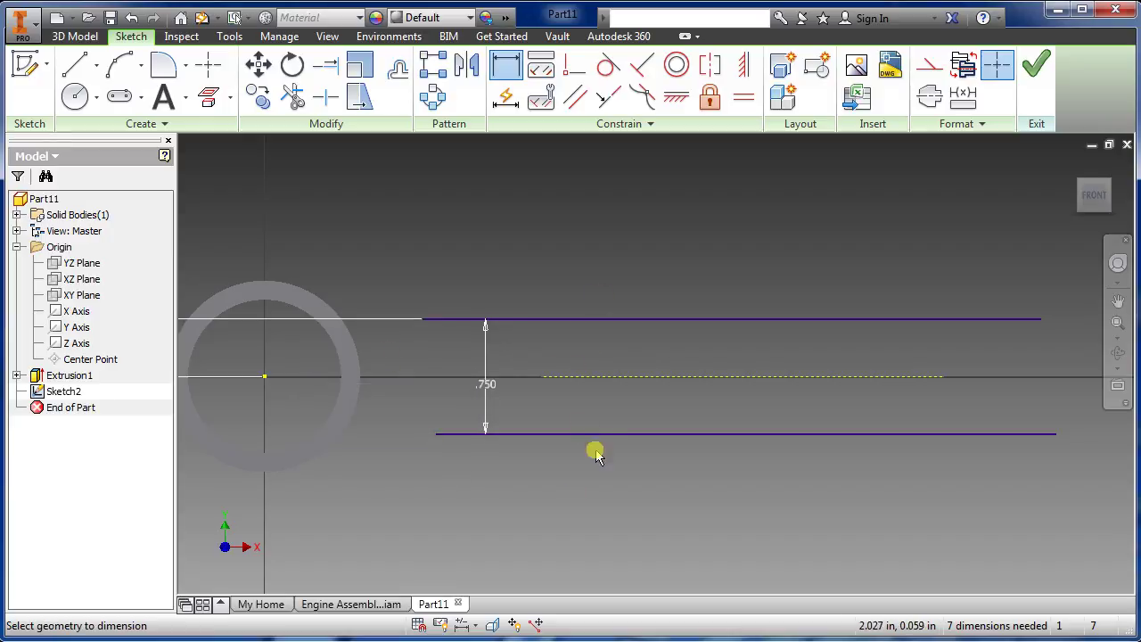
Project the outer edges of the small ring and the large half ring into the sketch.
scroll(569, 401, down, 2)
scroll(936, 420, down, 2)
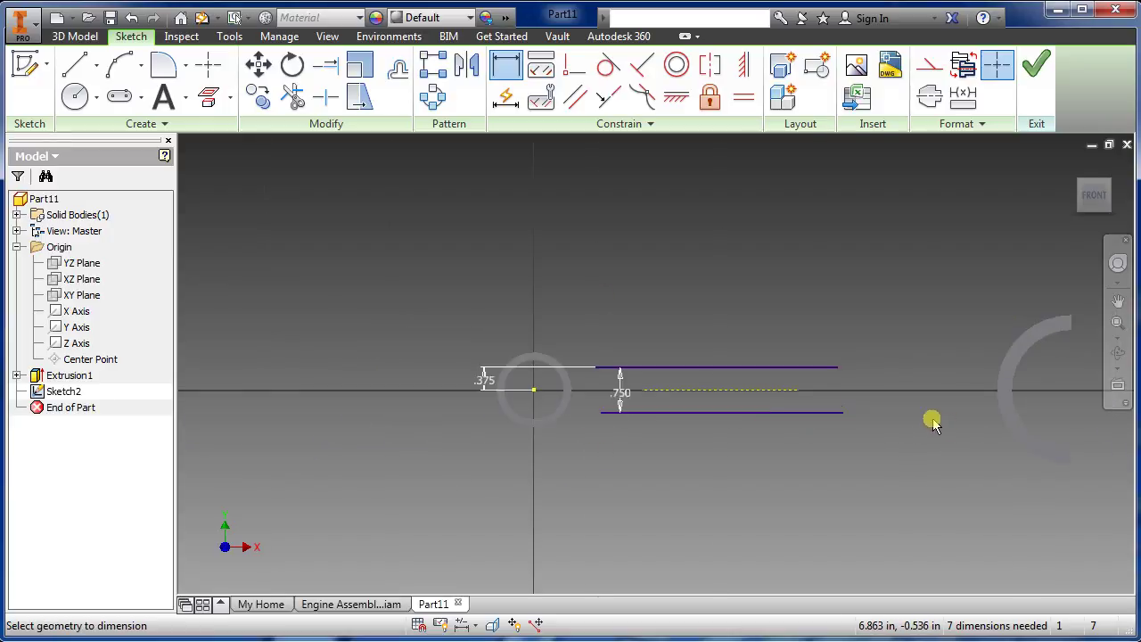
click(211, 103)
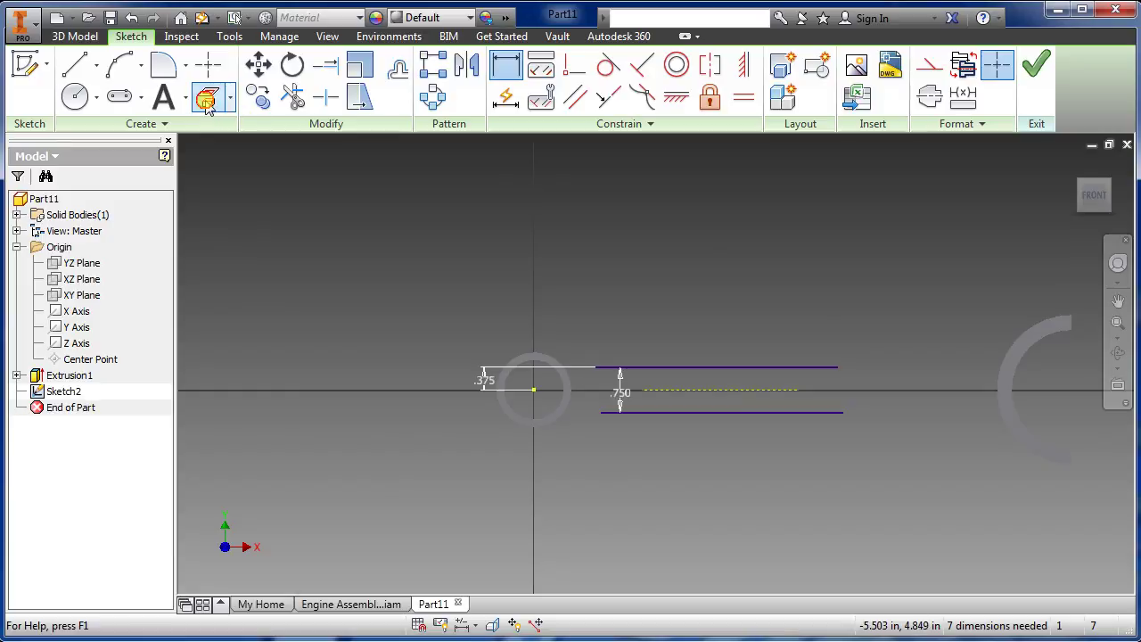
click(551, 378)
click(573, 384)
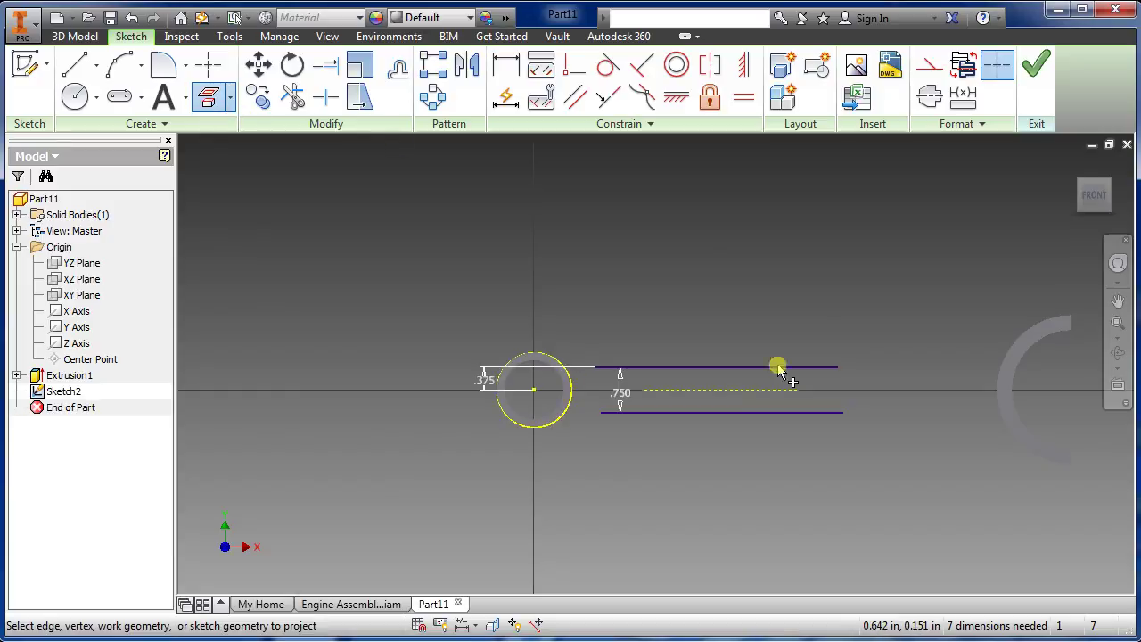
click(999, 369)
Draw a 0.75 in horizontal line from the upper outer end of the half ring toward the small ring.
mouse_move(753, 348)
shift+middle_down()
mouse_move(828, 369)
mouse_move(757, 349)
shift+middle_up()
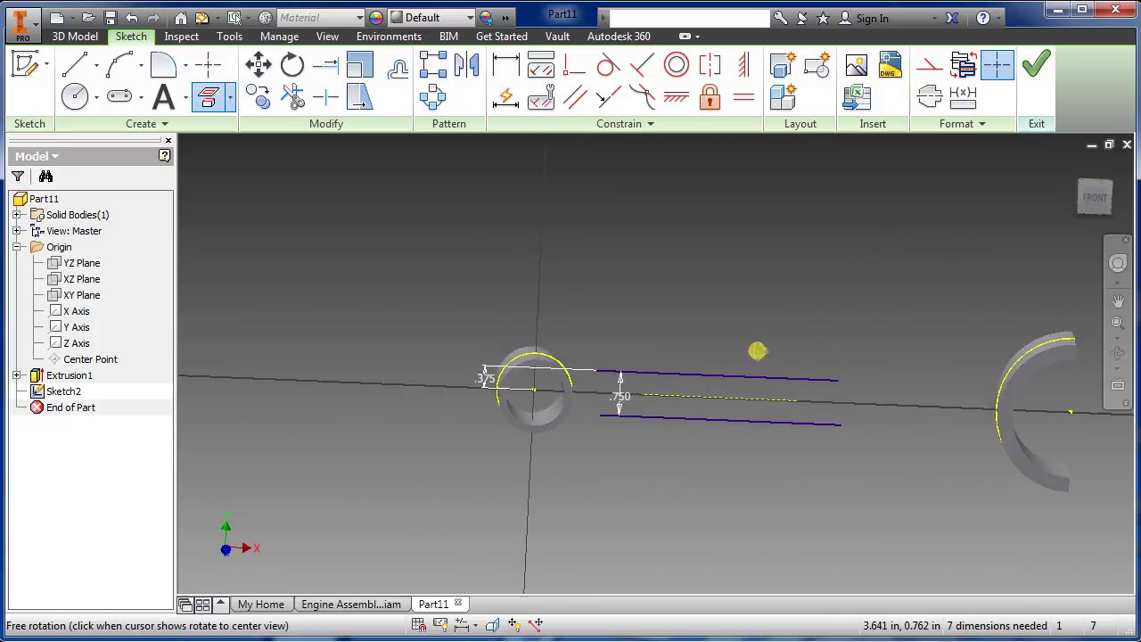
scroll(869, 351, up, 2)
key(F2)
drag(882, 375, 807, 335)
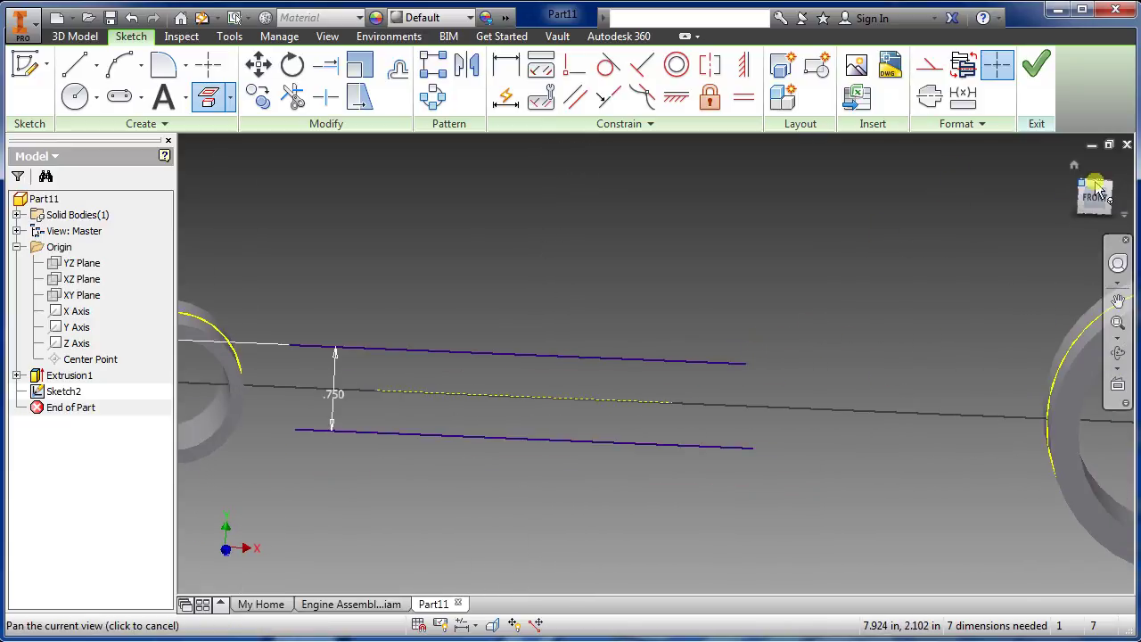
key(F6)
scroll(777, 351, up, 4)
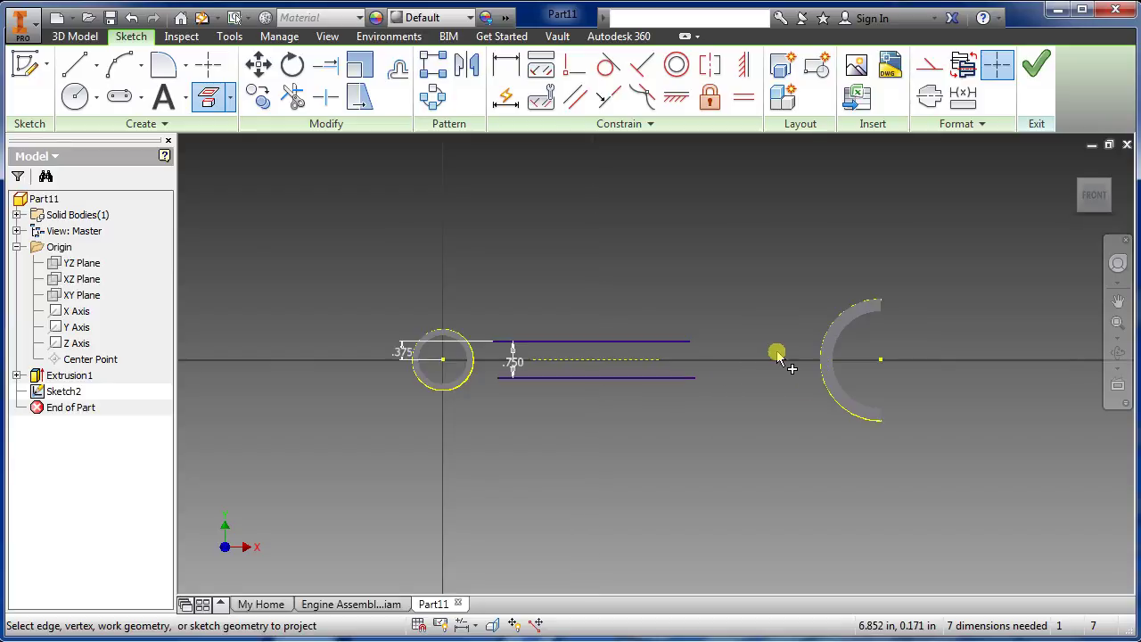
key(l)
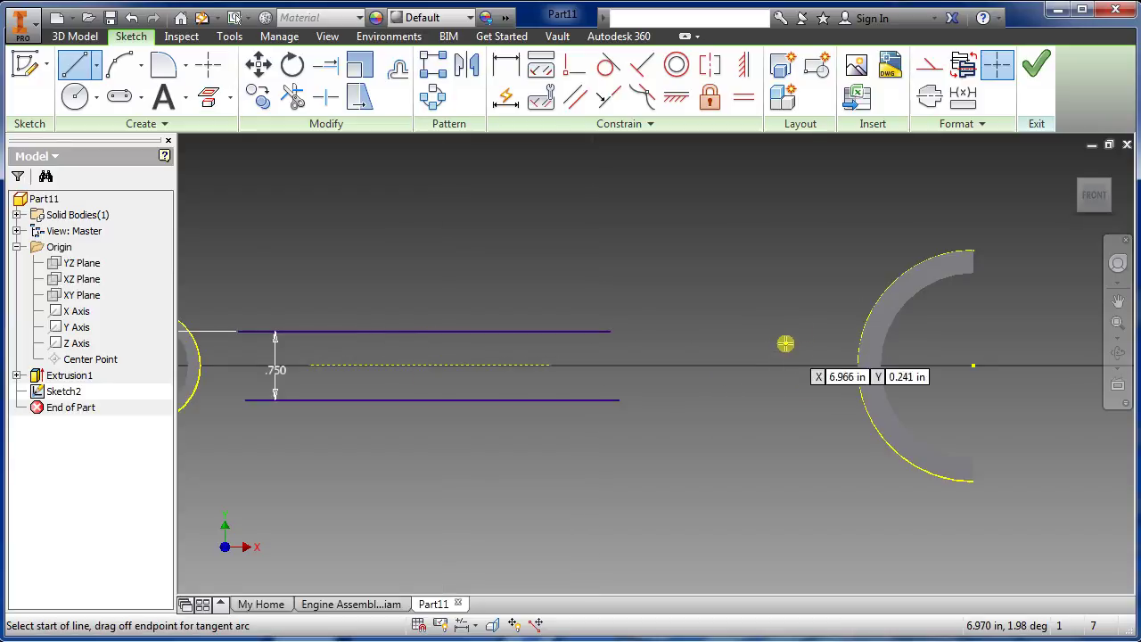
click(976, 248)
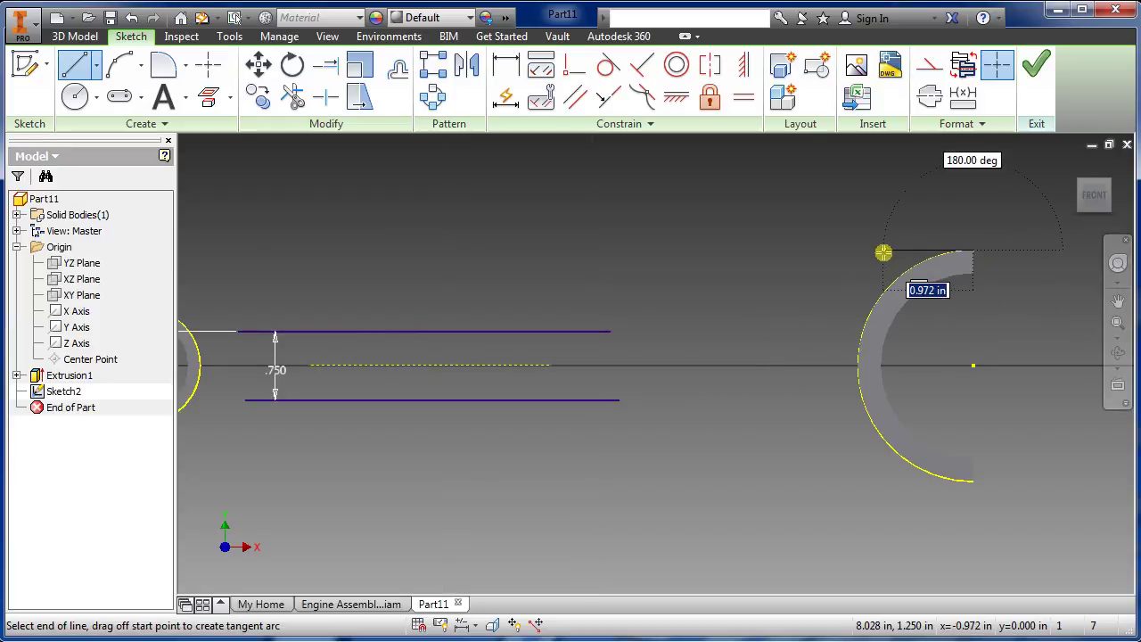
text(.75)
key(Tab)
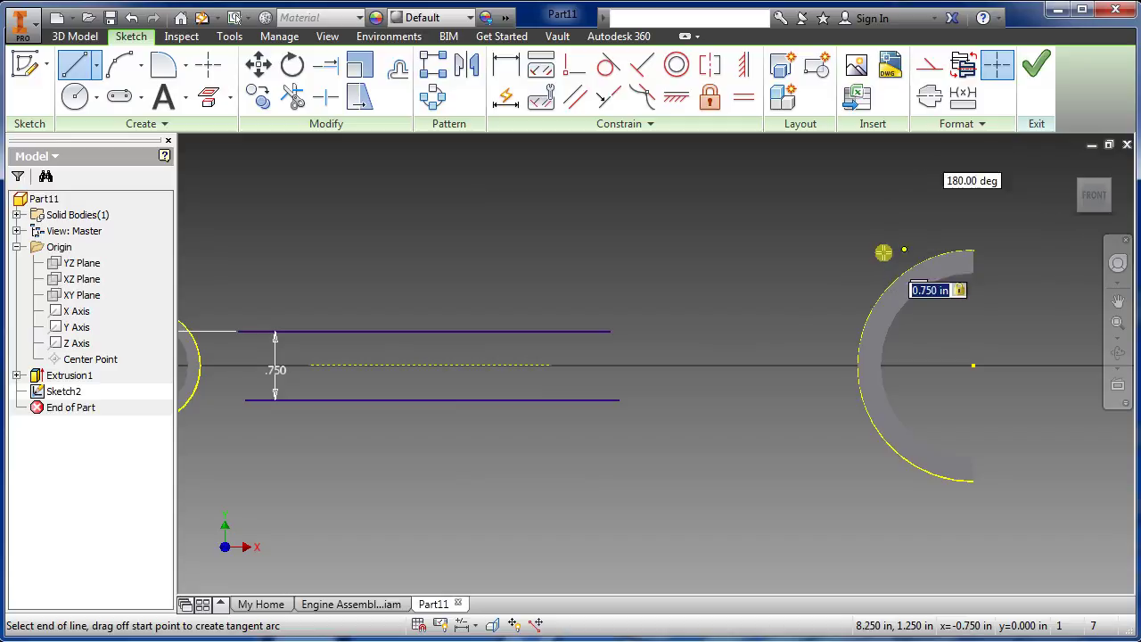
key(Return)
key(Escape)
Draw a circle 4 in in diameter above the shank lines, between the small ring and the half ring.
middle_drag(683, 328, 688, 454)
scroll(691, 458, down, 3)
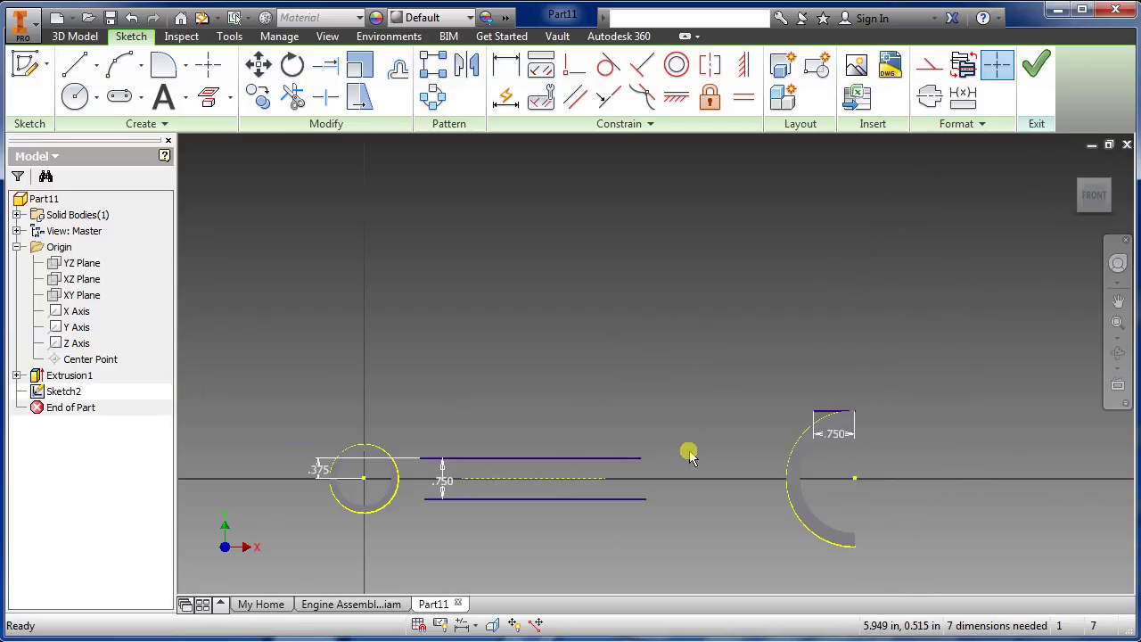
click(75, 97)
click(643, 284)
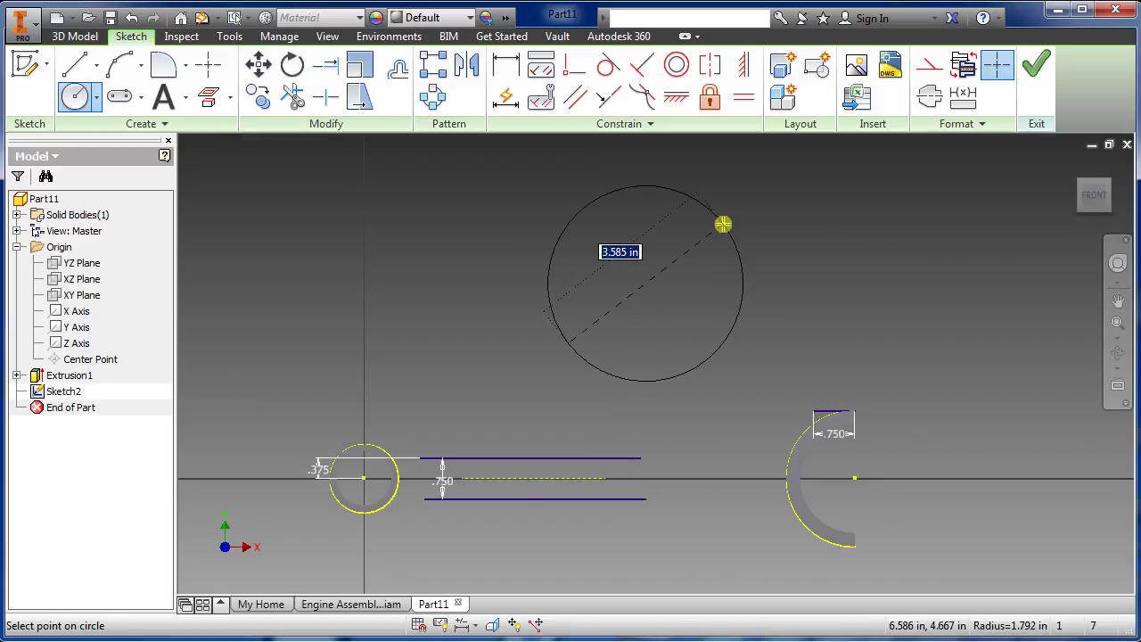
text(4)
key(Return)
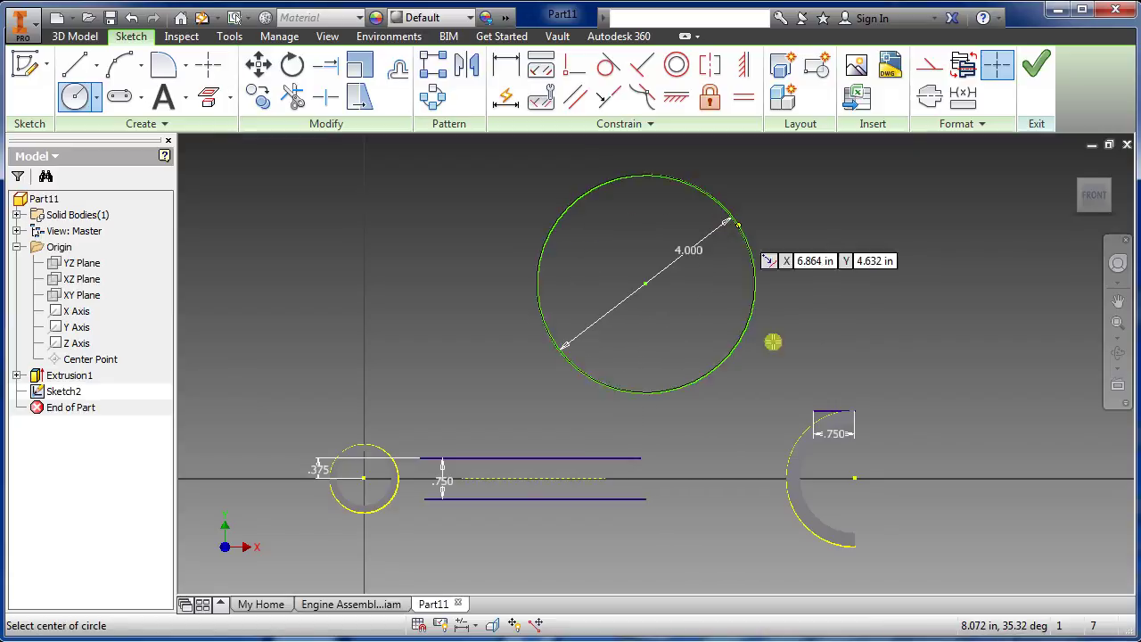
key(Escape)
Make the 4 in circle tangent to the upper shank line.
click(608, 66)
click(631, 457)
click(648, 392)
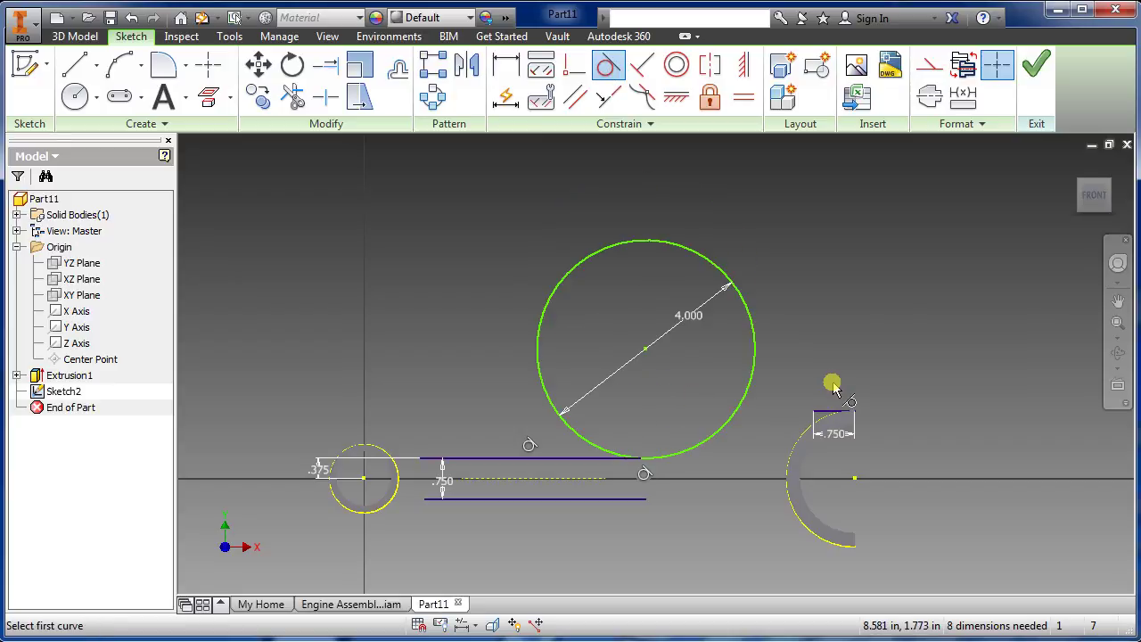
Constrain the 4 in circle to be coincident with the free end of the short line above the half ring.
click(575, 70)
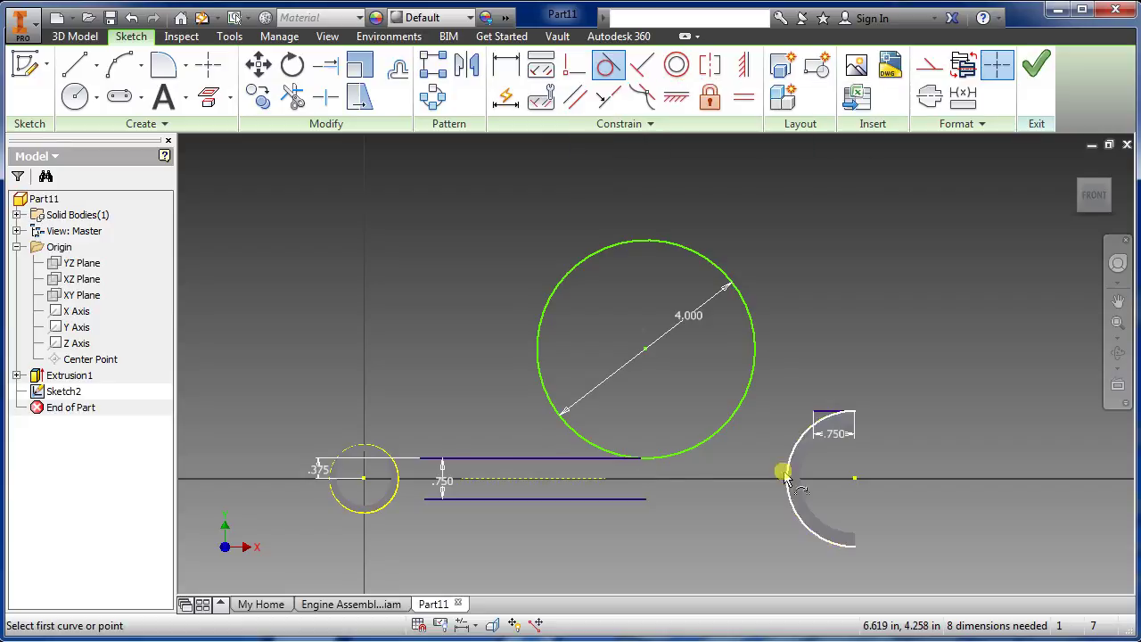
click(747, 381)
scroll(811, 415, up, 5)
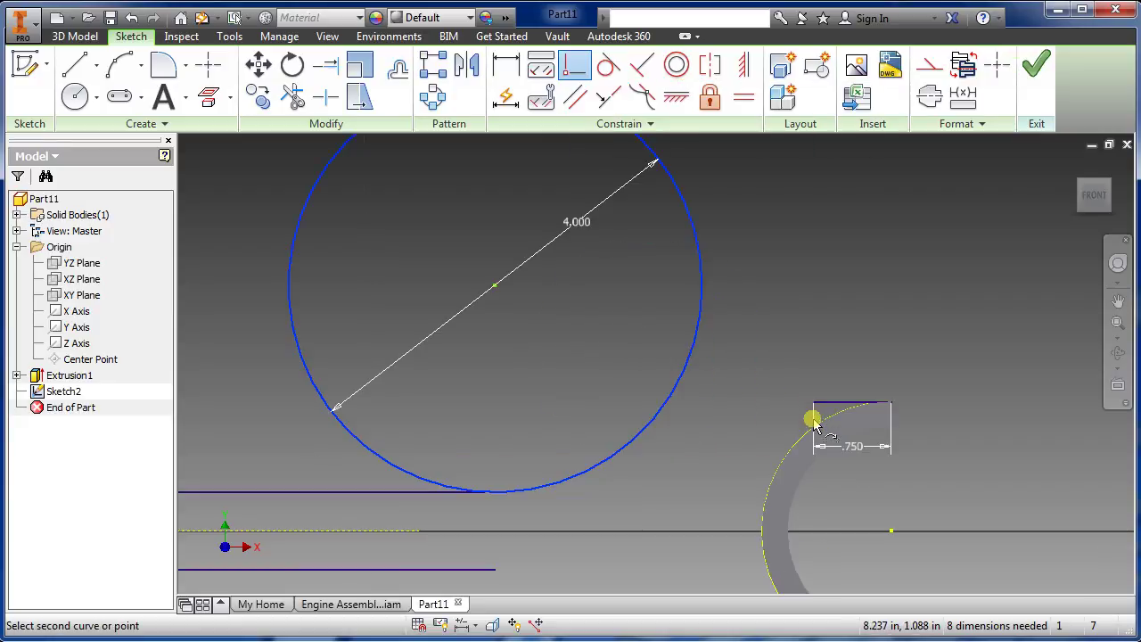
click(814, 386)
Extend the upper shank line to the small ring and the lower shank line to both the small ring and the half ring.
scroll(807, 391, down, 4)
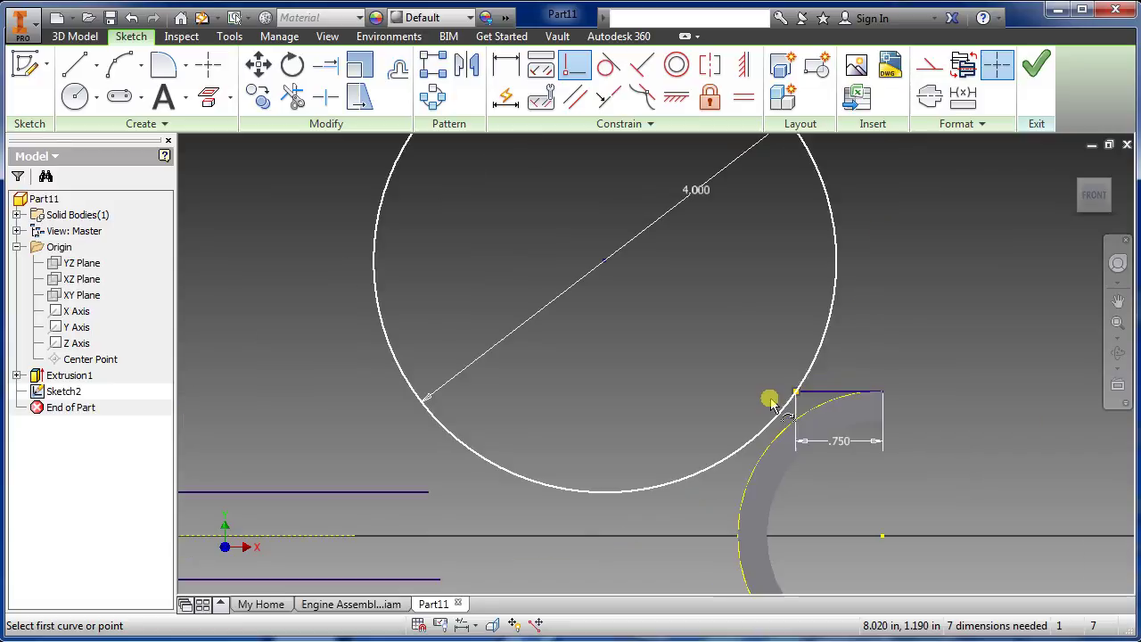
click(327, 65)
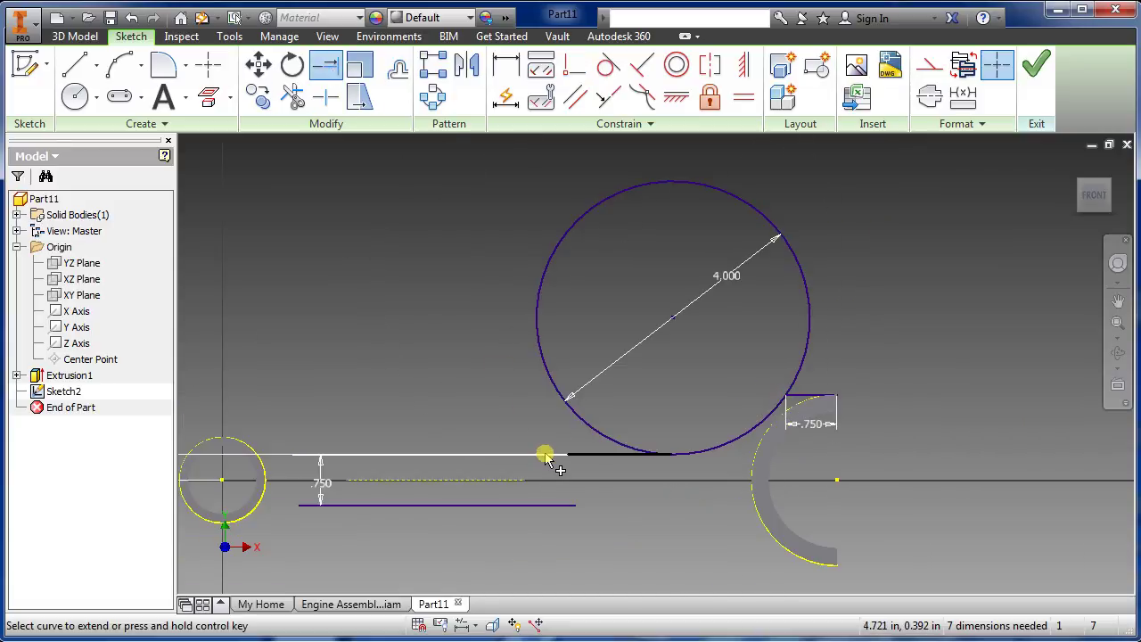
click(337, 456)
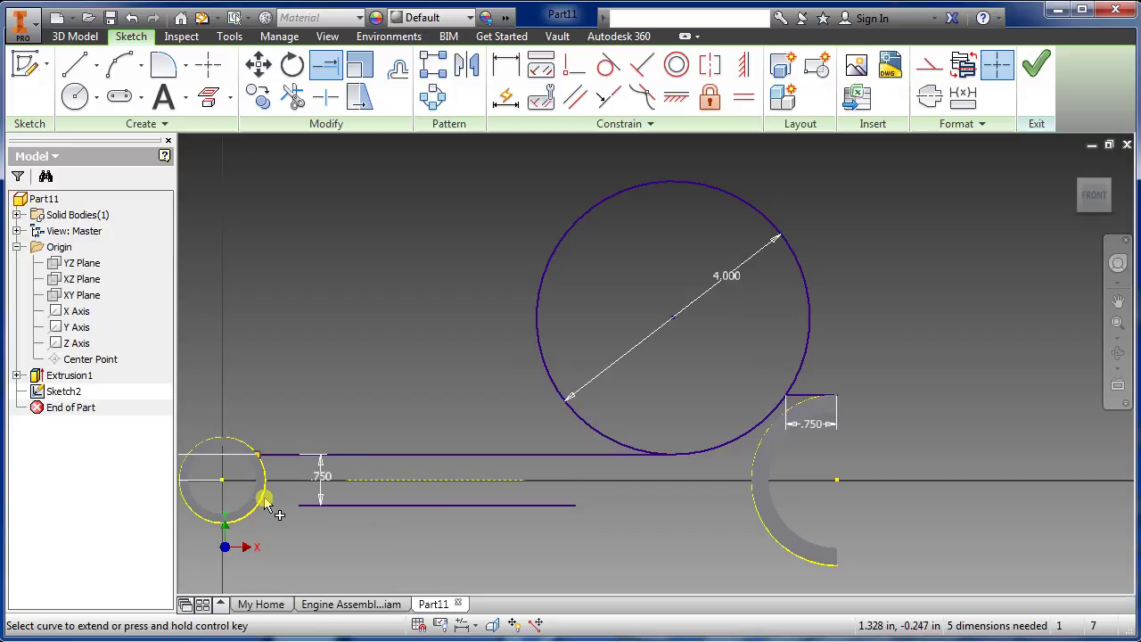
click(346, 508)
click(545, 506)
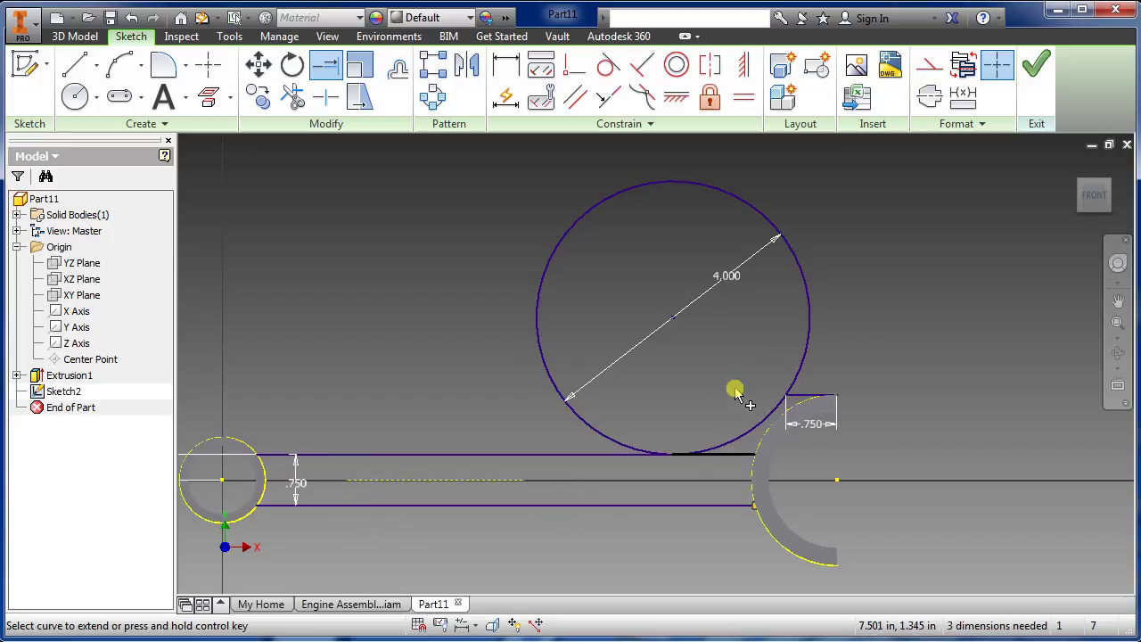
Trim the 4 in circle, keeping only the arc between the upper shank line and the short line at the half ring.
click(292, 97)
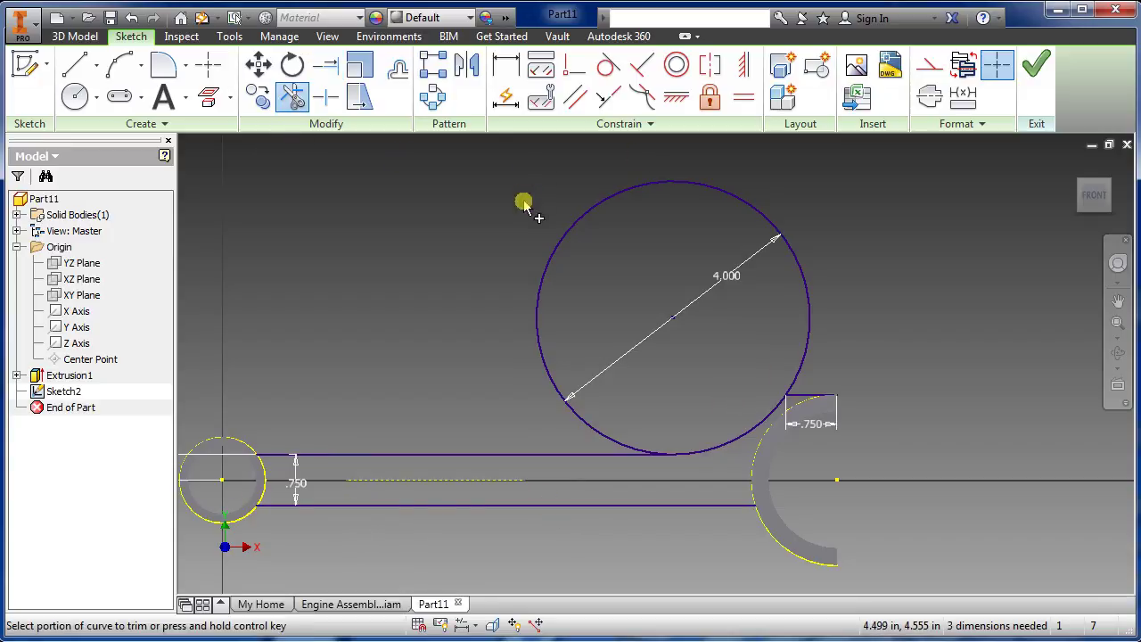
click(554, 243)
scroll(767, 522, up, 3)
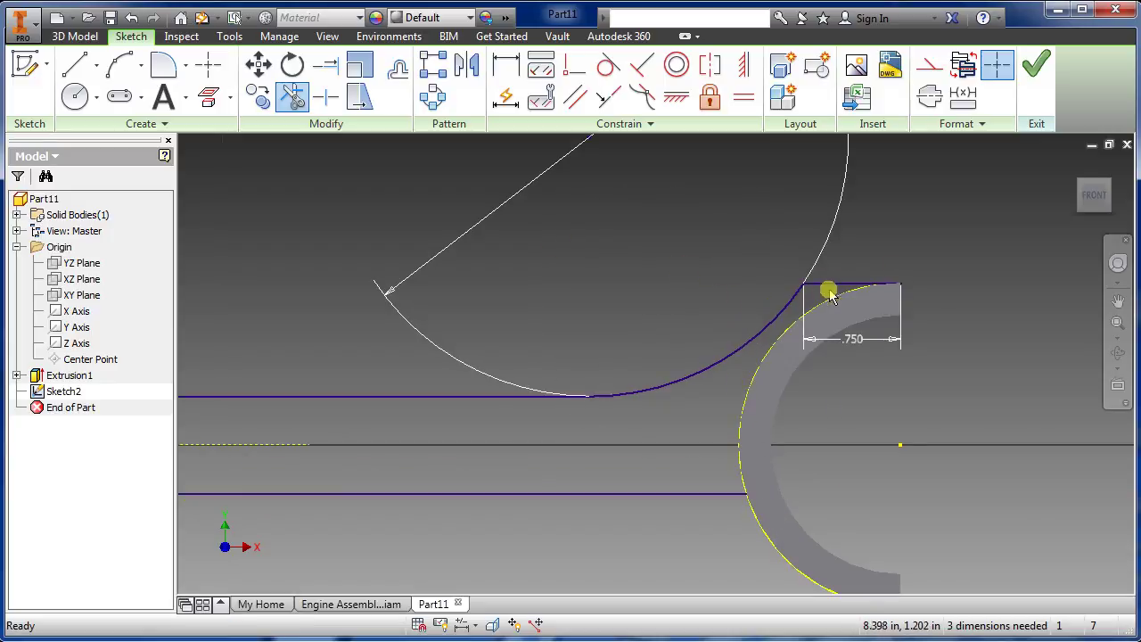
key(Escape)
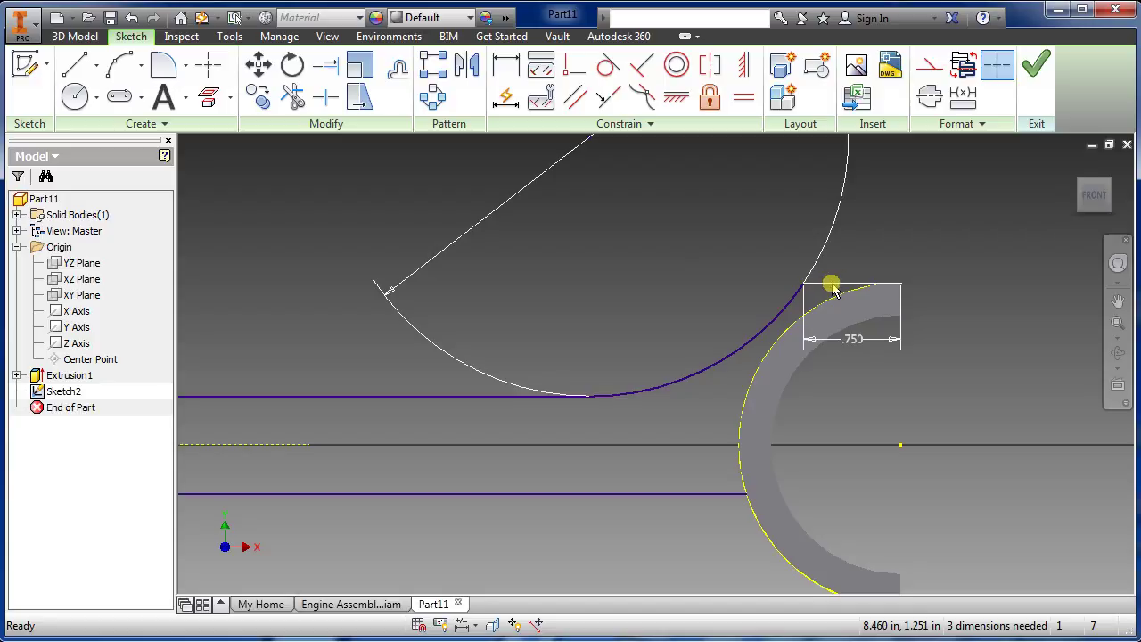
Mirror the short line and the arc at the half ring about the horizontal construction line.
click(832, 285)
ctrl+click(776, 330)
click(467, 64)
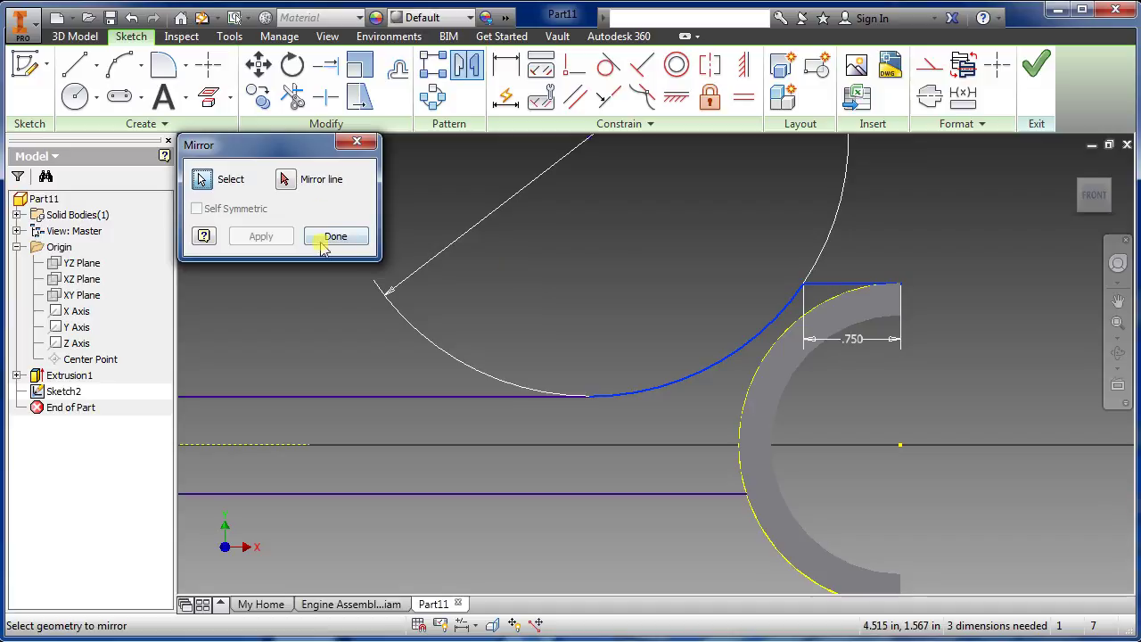
click(285, 181)
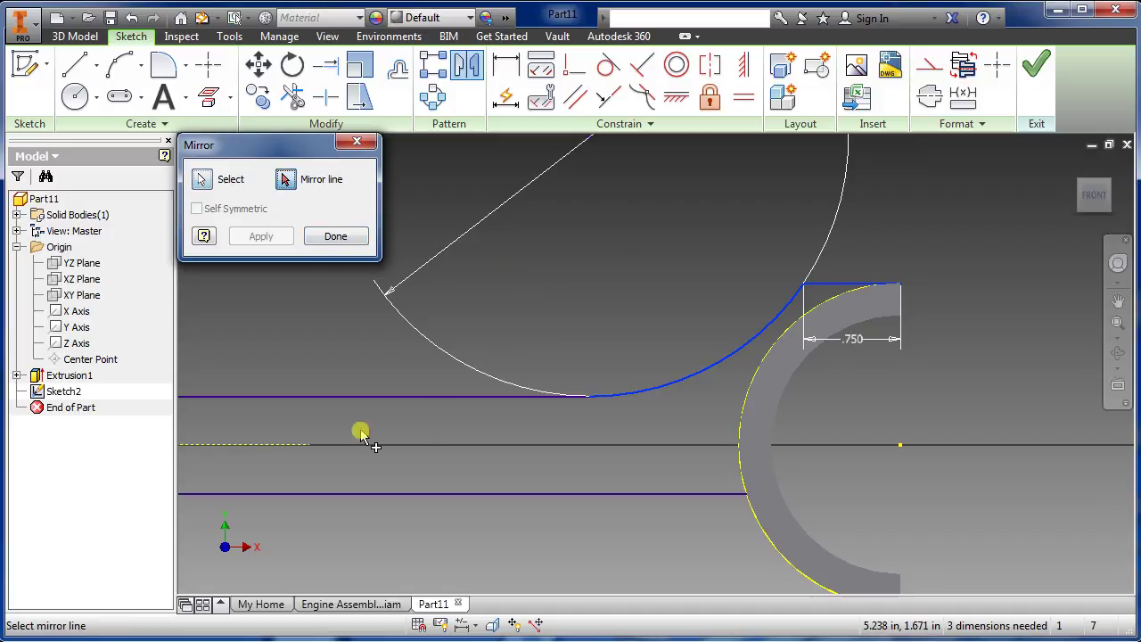
click(281, 445)
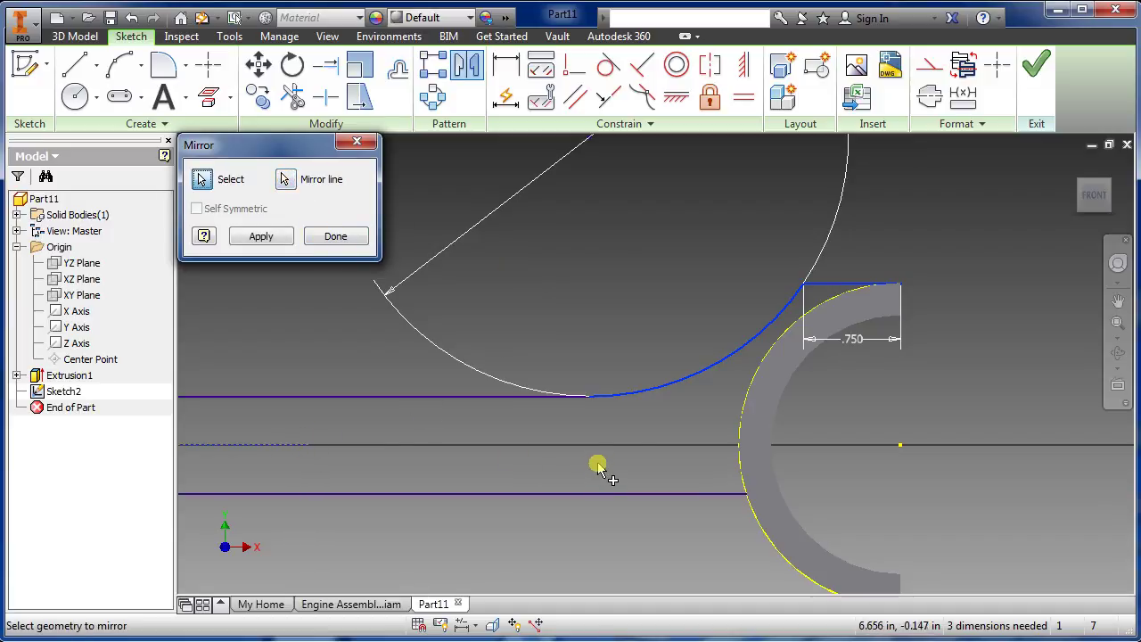
click(261, 237)
Trim the part of the lower shank line between the mirrored arc's start and the half ring.
scroll(668, 433, down, 5)
scroll(696, 416, up, 8)
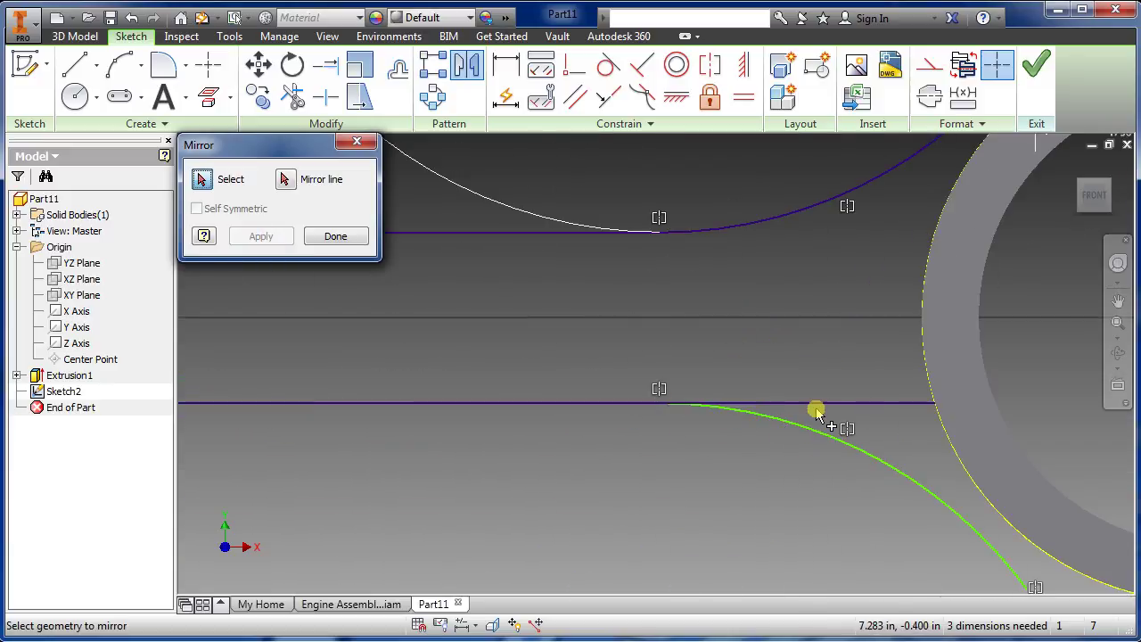
click(287, 96)
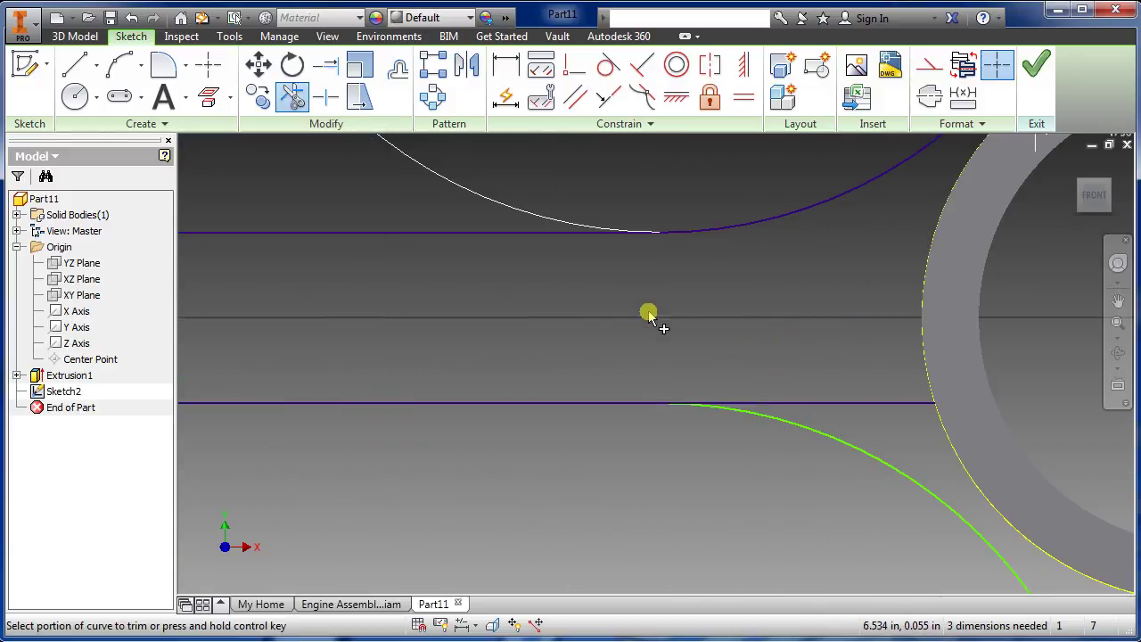
click(838, 403)
scroll(838, 403, down, 5)
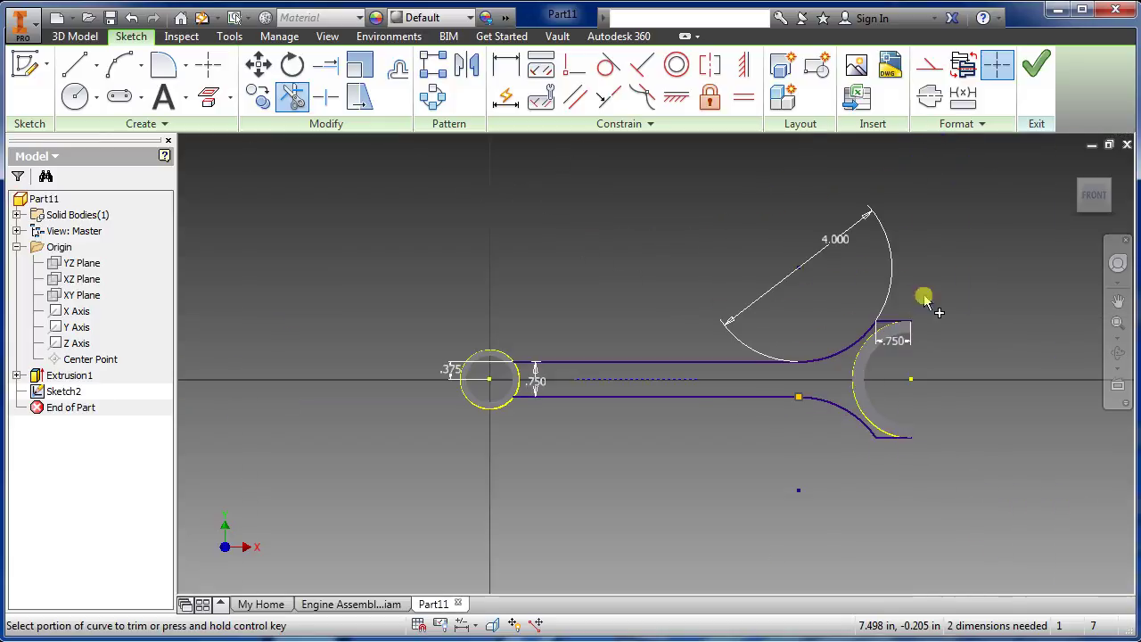
Finish the shank sketch and extrude the shank profile 1.5 in symmetrically so it joins both rings.
click(1035, 67)
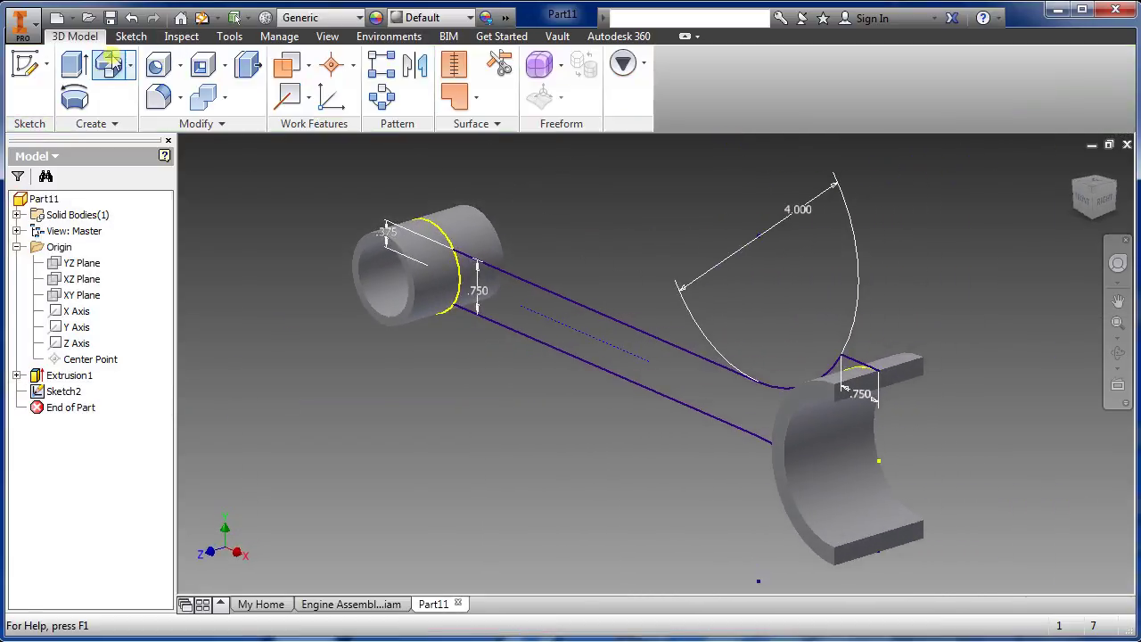
click(76, 67)
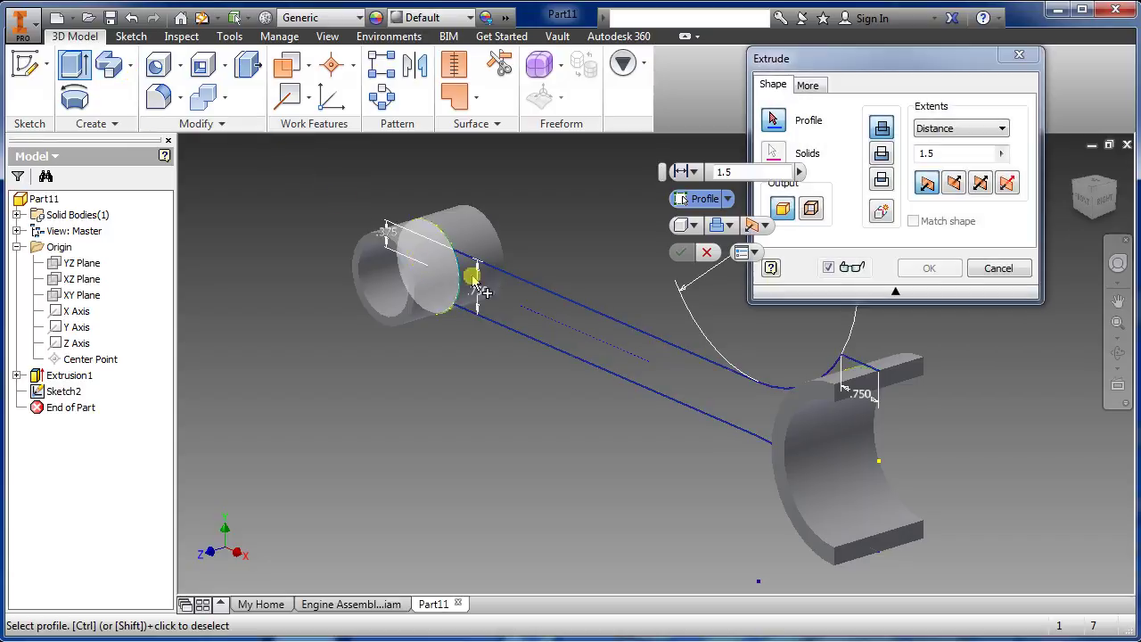
click(568, 311)
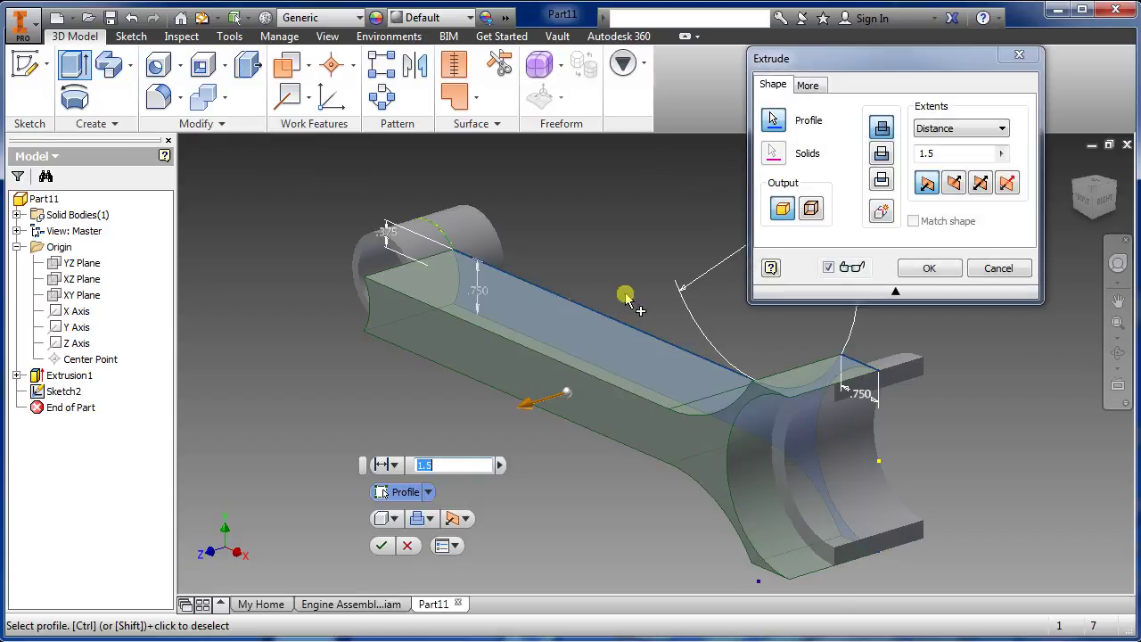
click(981, 182)
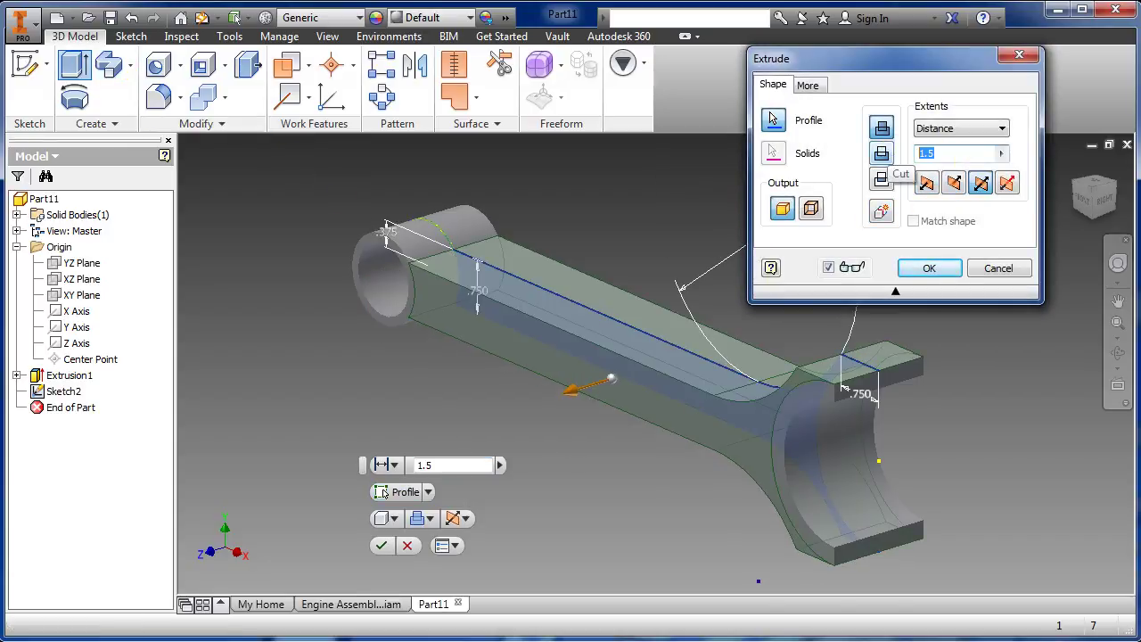
key(Return)
Start a sketch on the half ring's upper flat end face and draw a 0.5 in diameter circle centred above it.
shift+middle_drag(933, 400, 862, 401)
scroll(844, 367, up, 2)
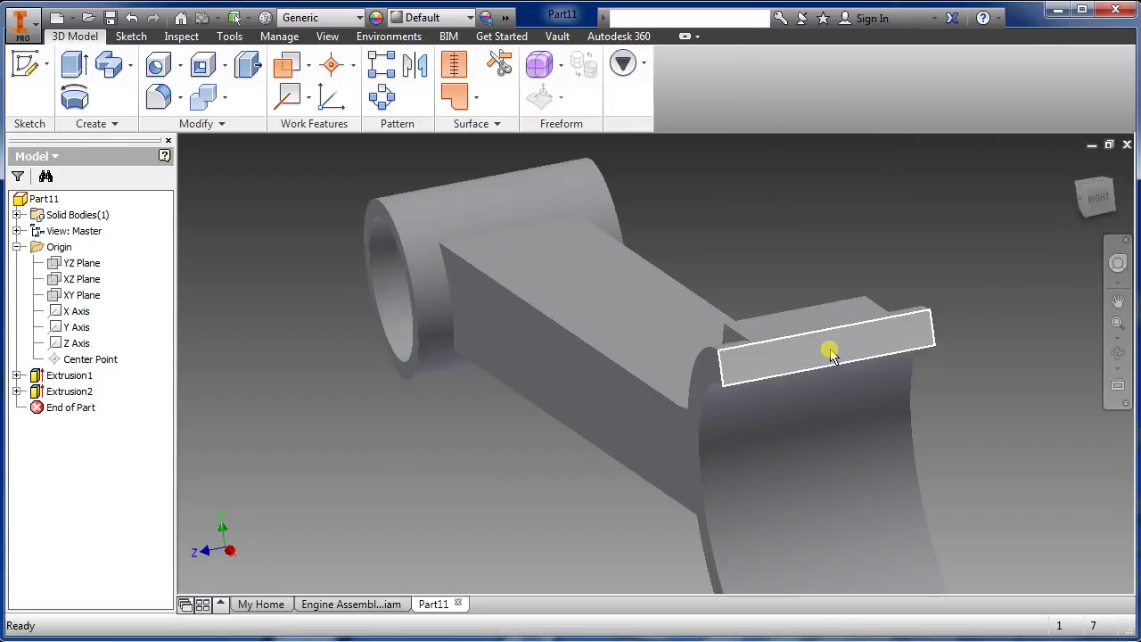
click(821, 356)
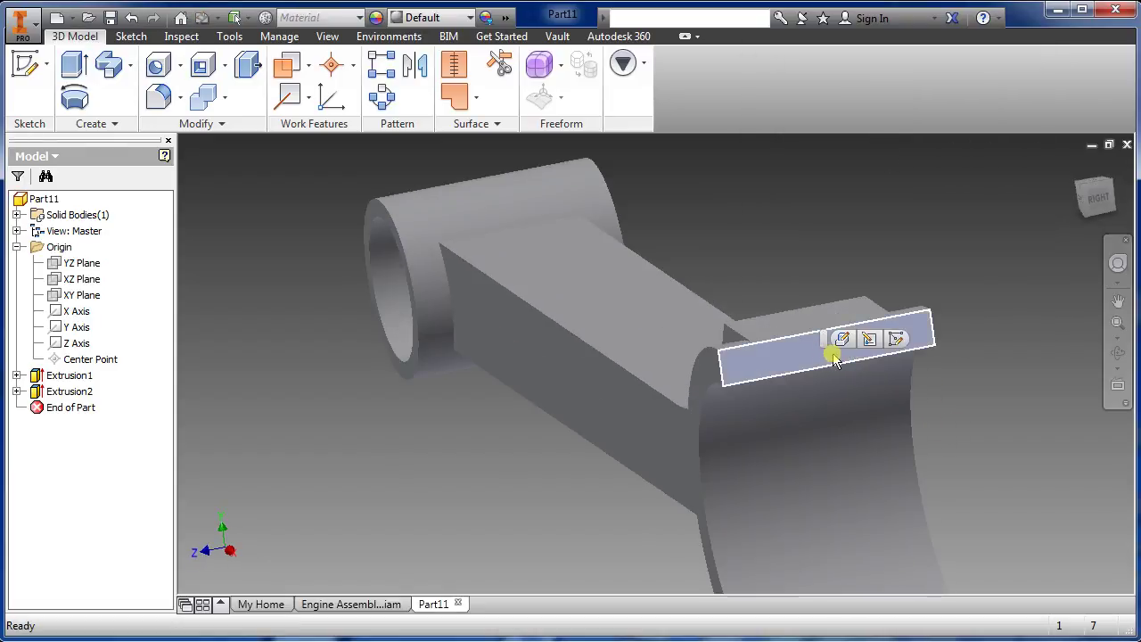
click(896, 339)
scroll(693, 319, up, 3)
scroll(688, 313, down, 3)
click(75, 95)
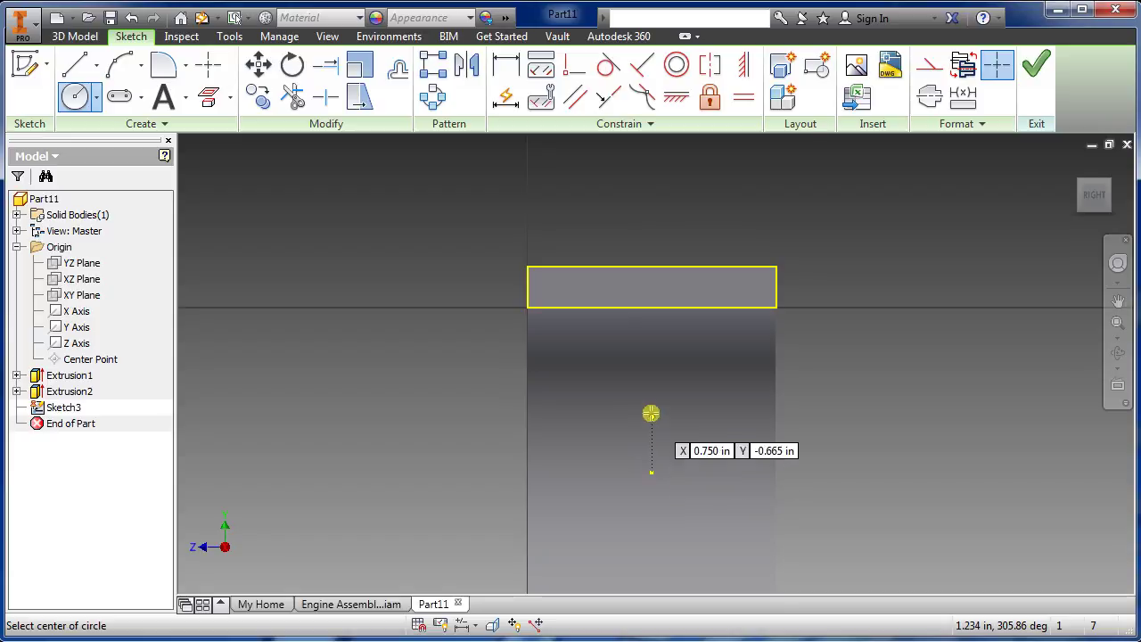
click(656, 189)
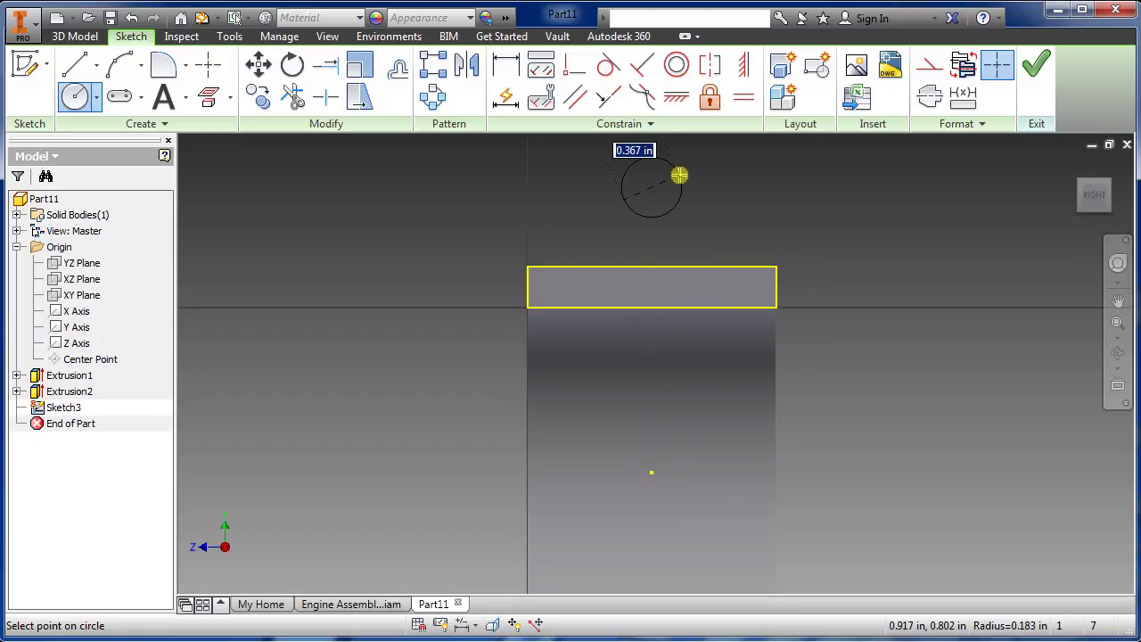
text(.5)
key(Return)
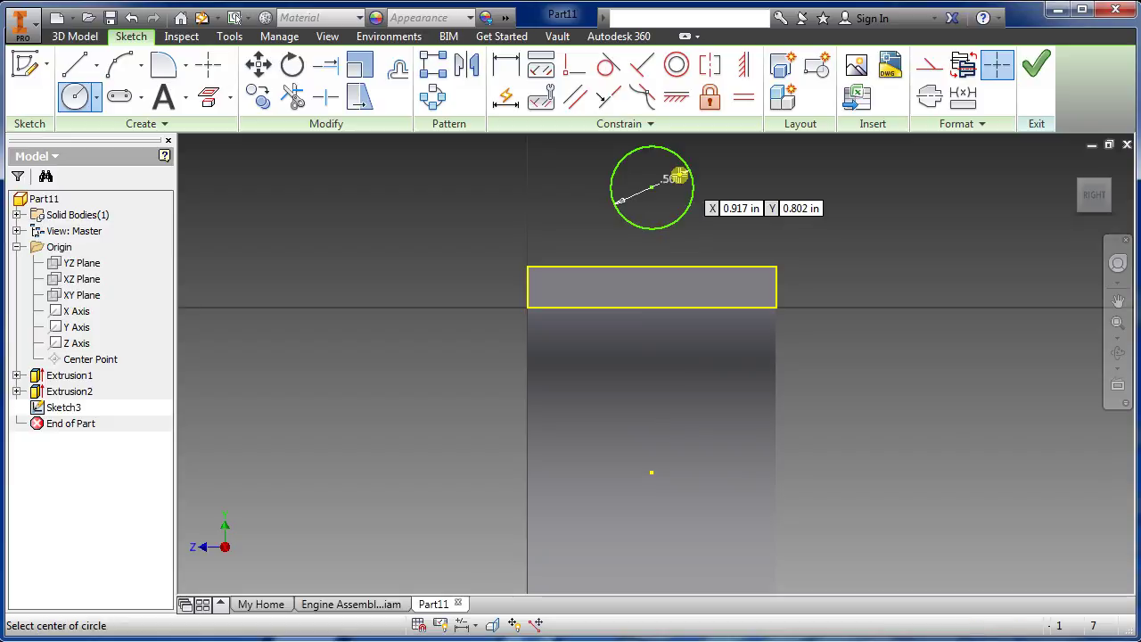
Dimension the circle's centre 0.5 in above the upper edge of the end face.
key(d)
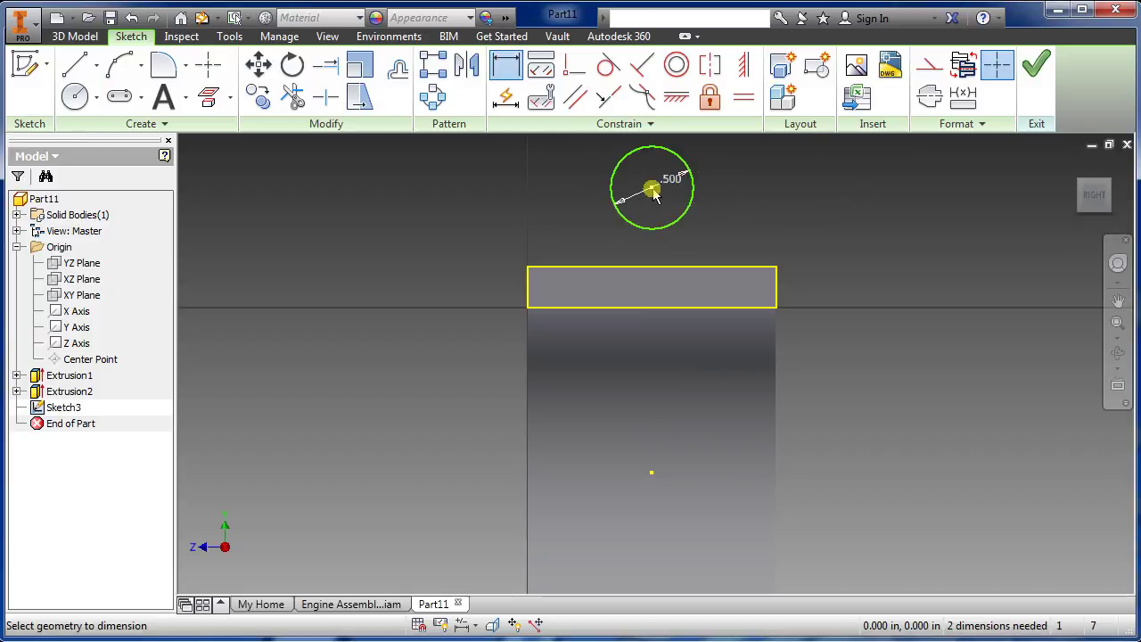
click(660, 272)
click(669, 227)
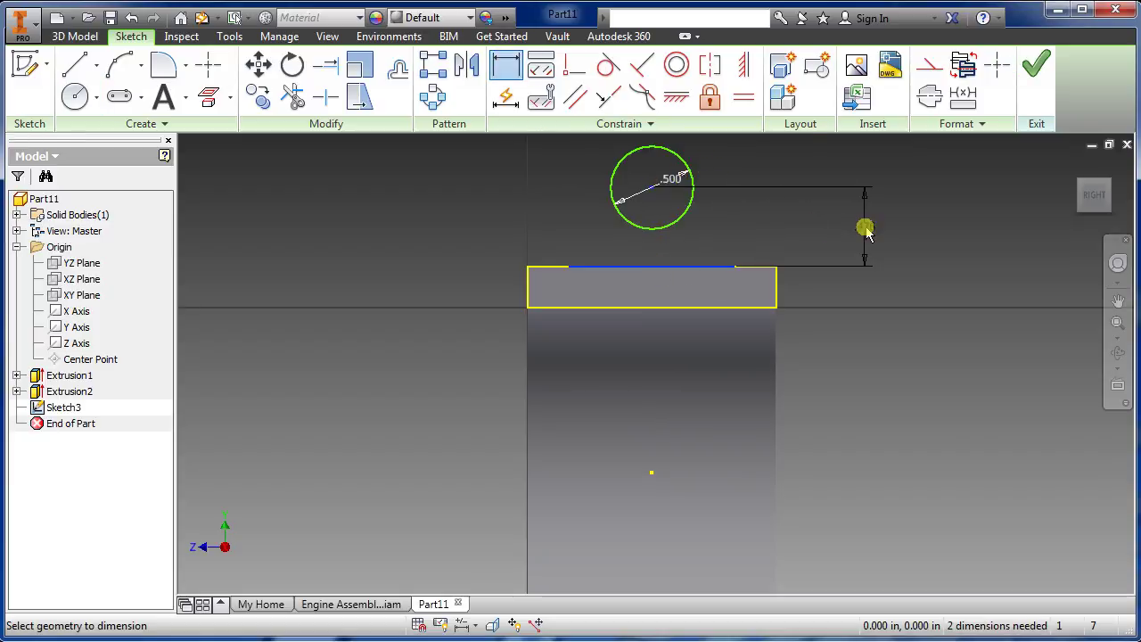
click(866, 229)
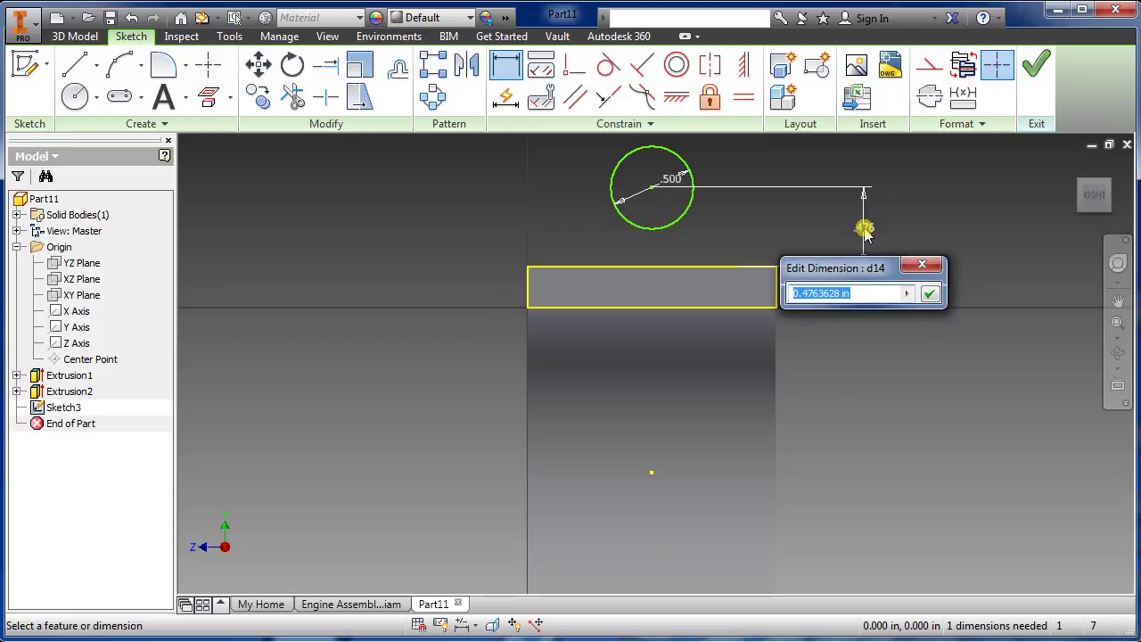
text(.5)
key(Return)
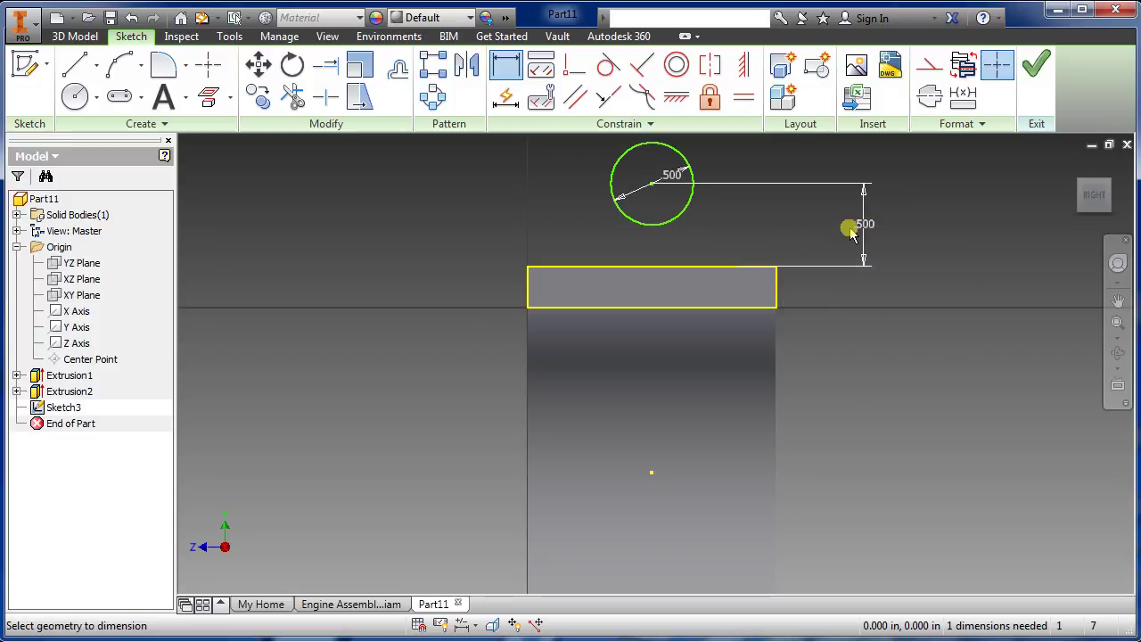
Draw two vertical lines from the circle's side points down to the upper edge of the end face.
click(75, 64)
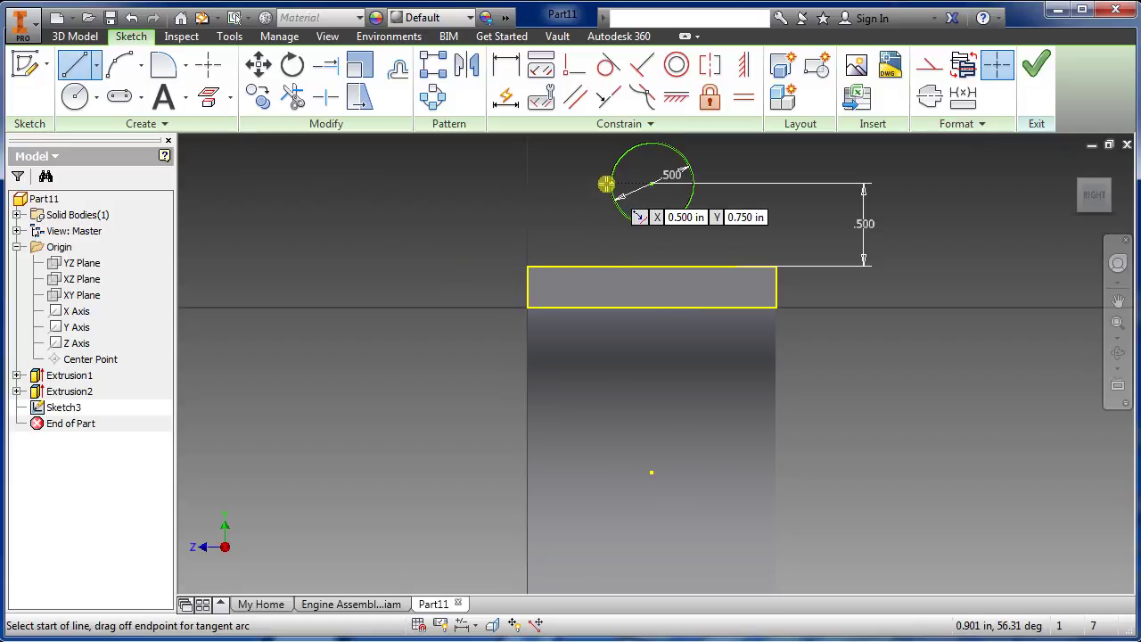
scroll(606, 183, up, 2)
click(621, 175)
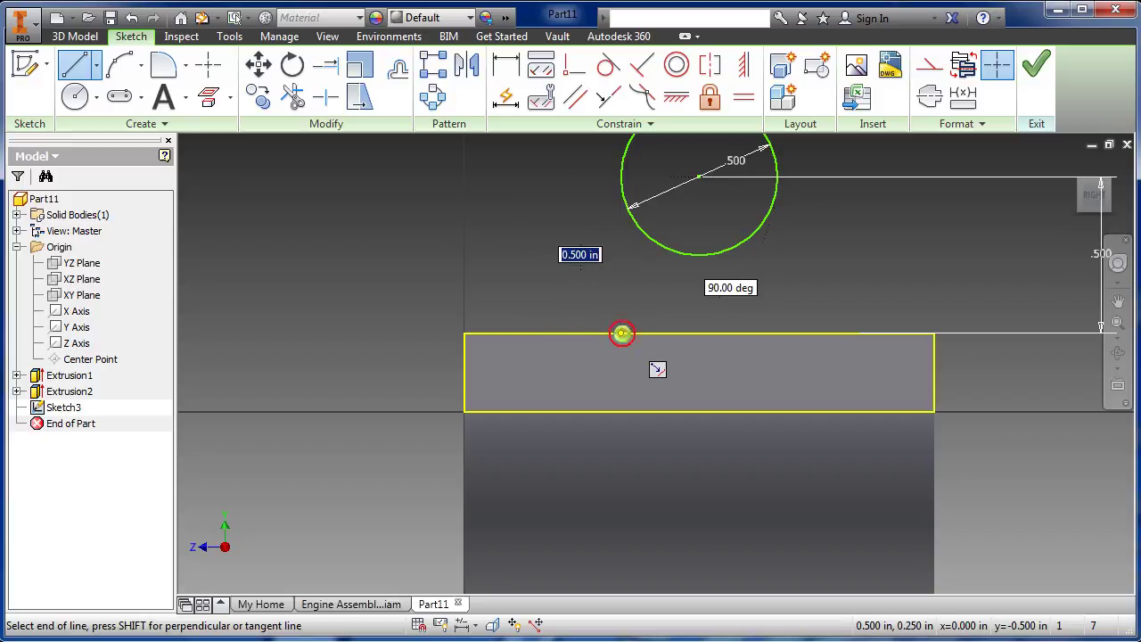
double_click(622, 334)
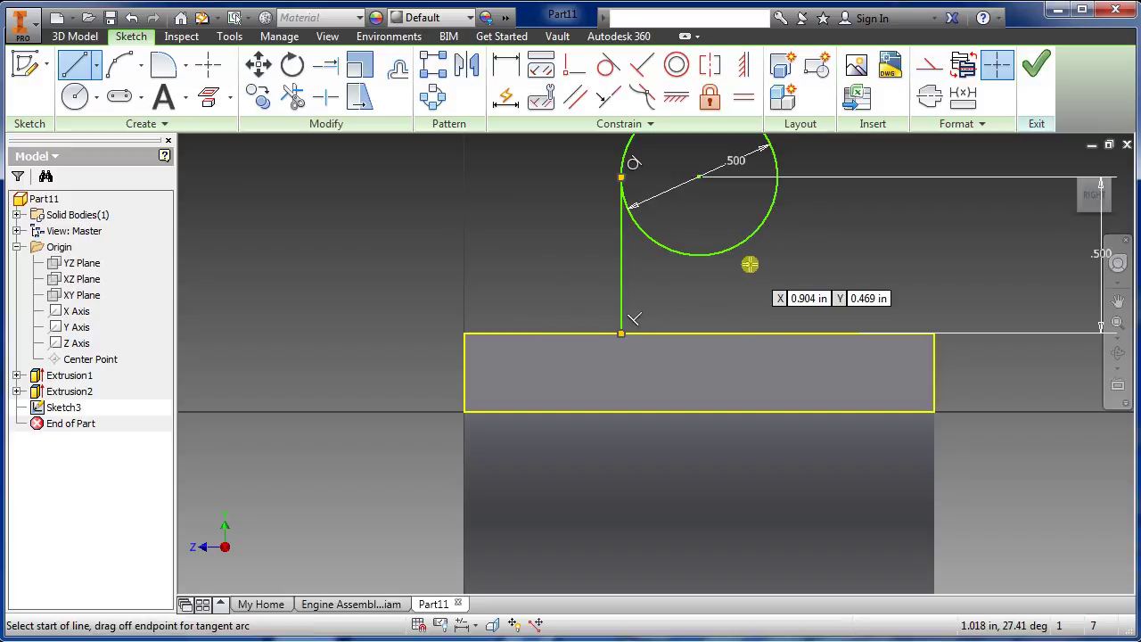
click(778, 169)
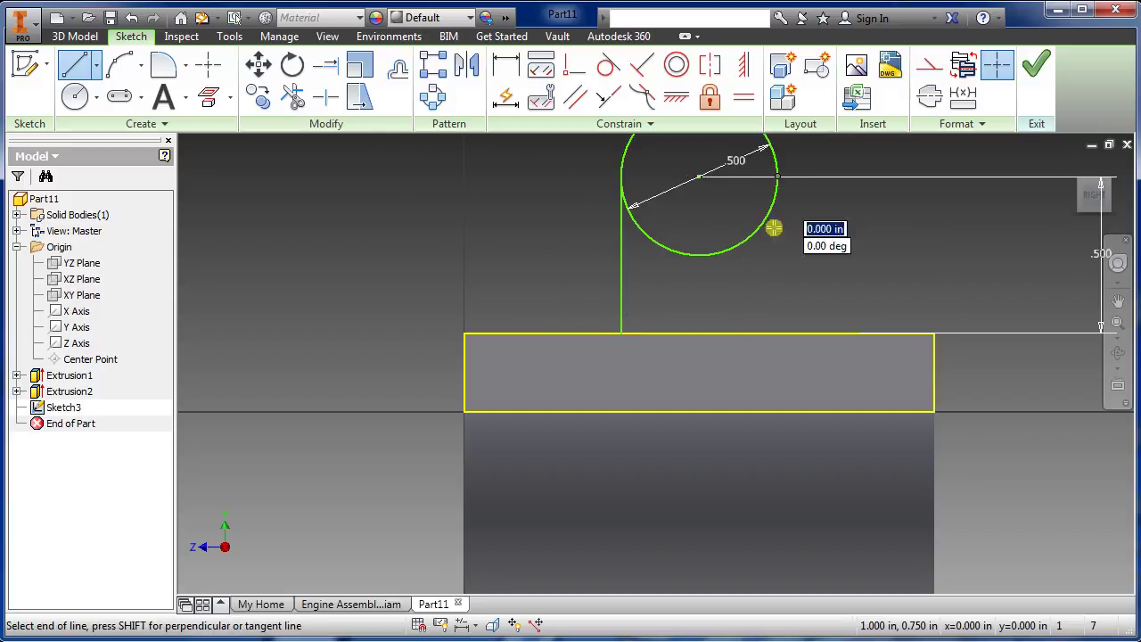
double_click(778, 331)
key(Escape)
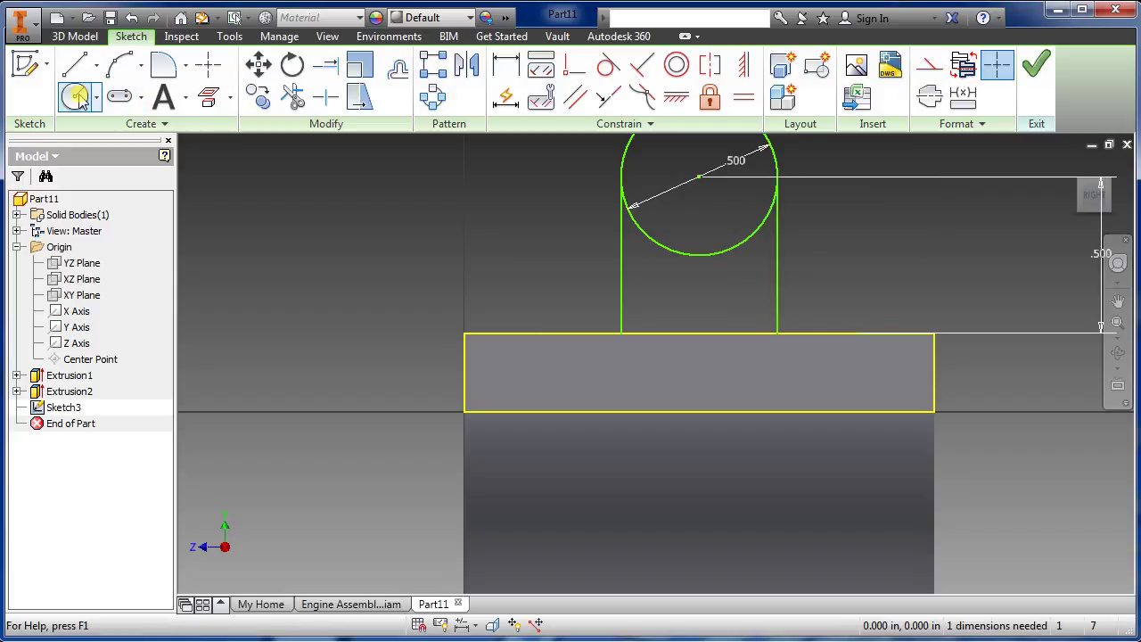
Add a concentric 0.25 in hole circle, trim the 0.5 in circle's lower arc between the vertical lines, and finish the sketch.
click(79, 98)
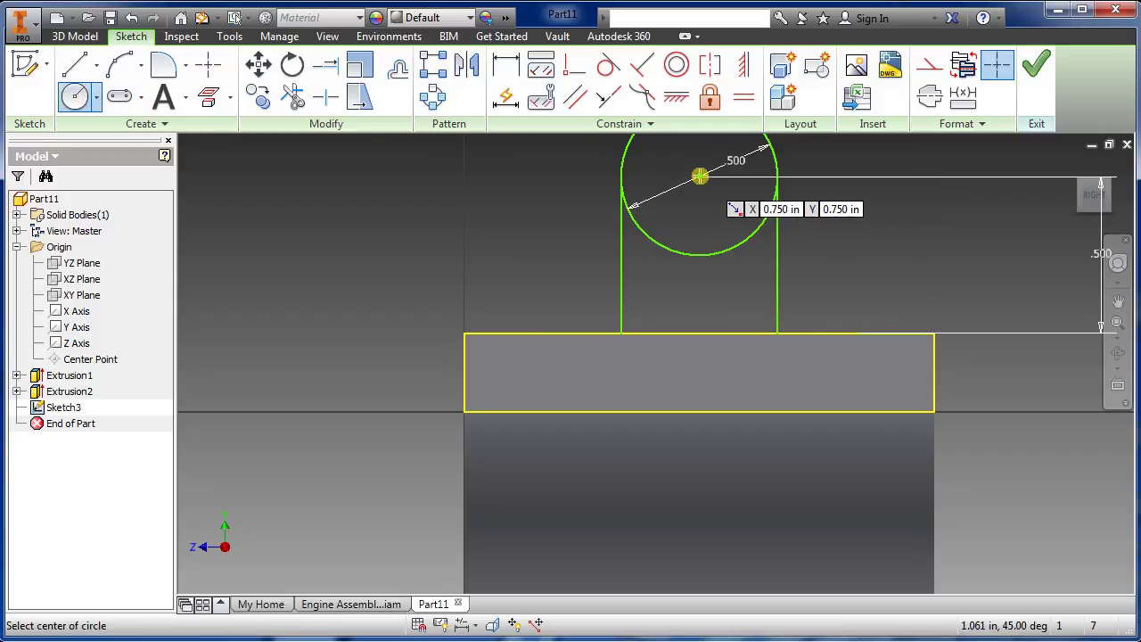
click(699, 177)
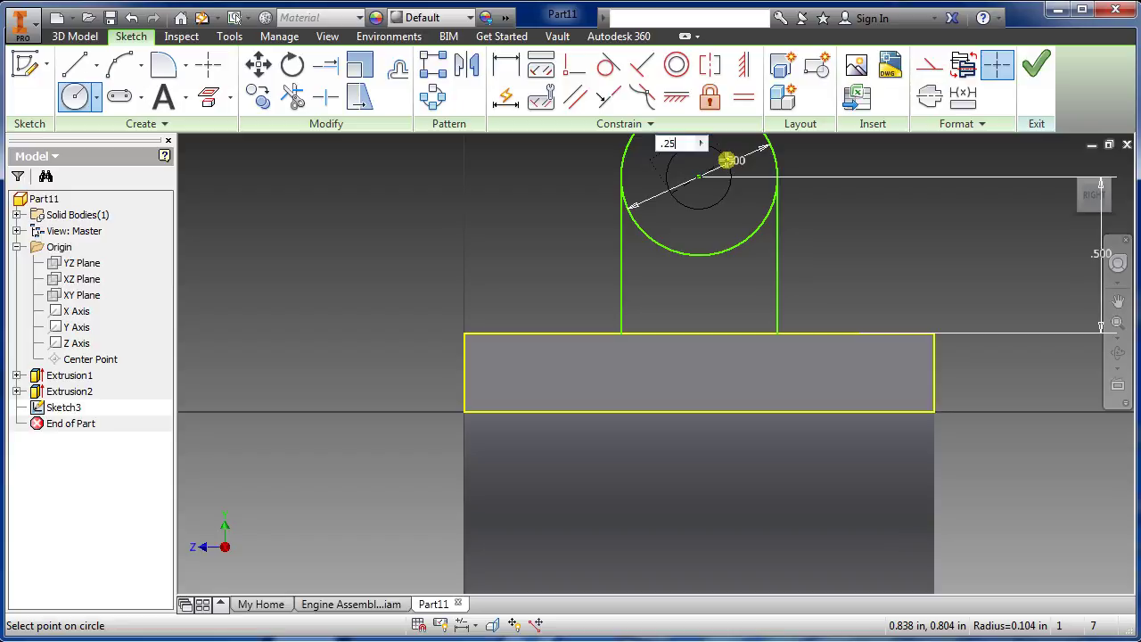
text(.25)
key(Return)
key(Escape)
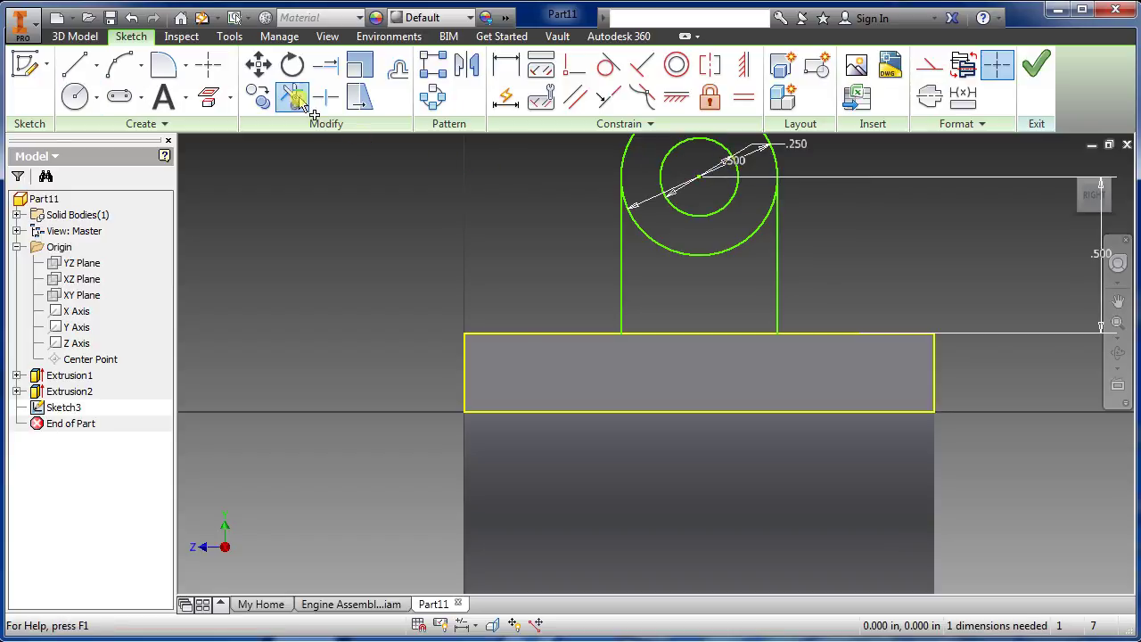
click(296, 99)
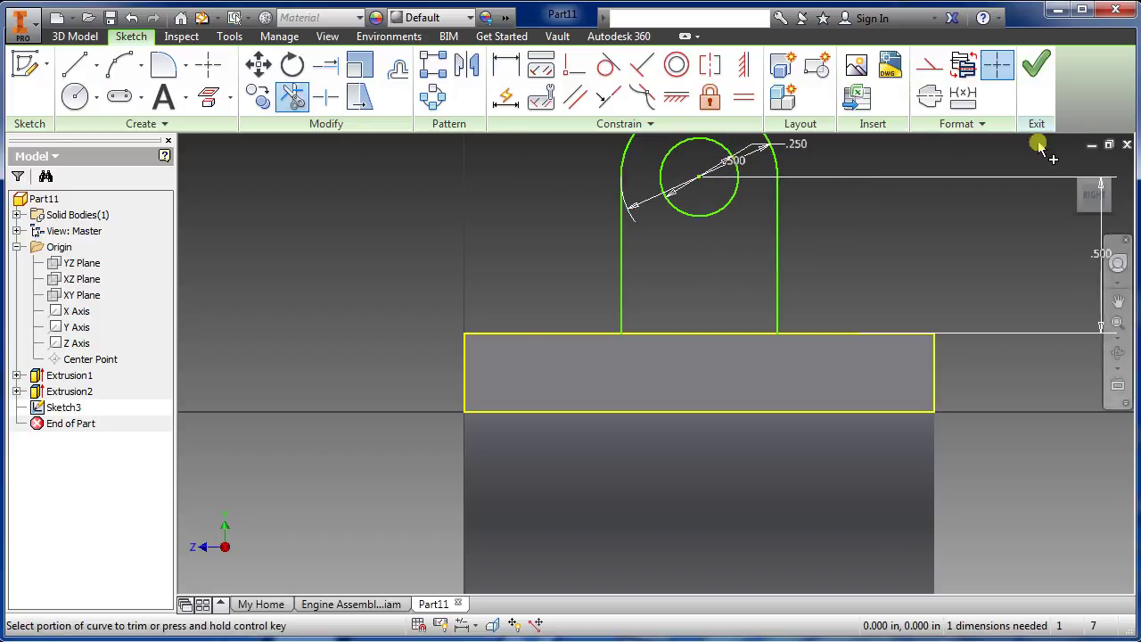
click(1036, 78)
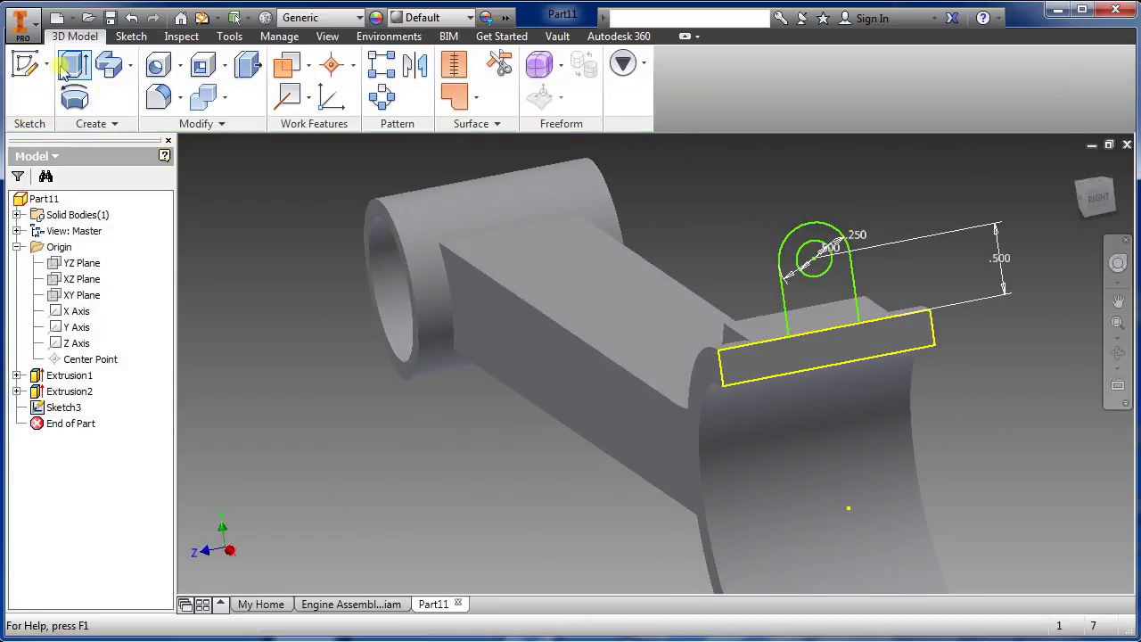
Extrude the lug profile around the hole from the end face back towards the shank, joining it to the half ring.
click(74, 67)
click(807, 288)
click(1027, 416)
click(1037, 450)
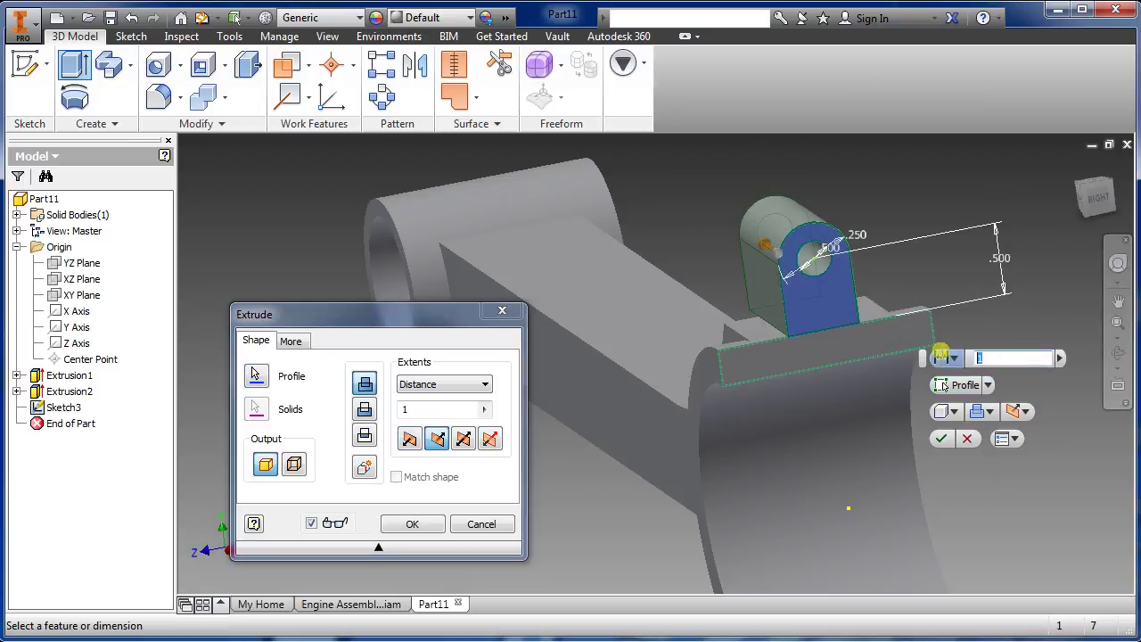
text(25)
key(Return)
Mirror the extruded lug about the XZ plane onto the lower end of the half ring.
shift+middle_drag(940, 349, 780, 508)
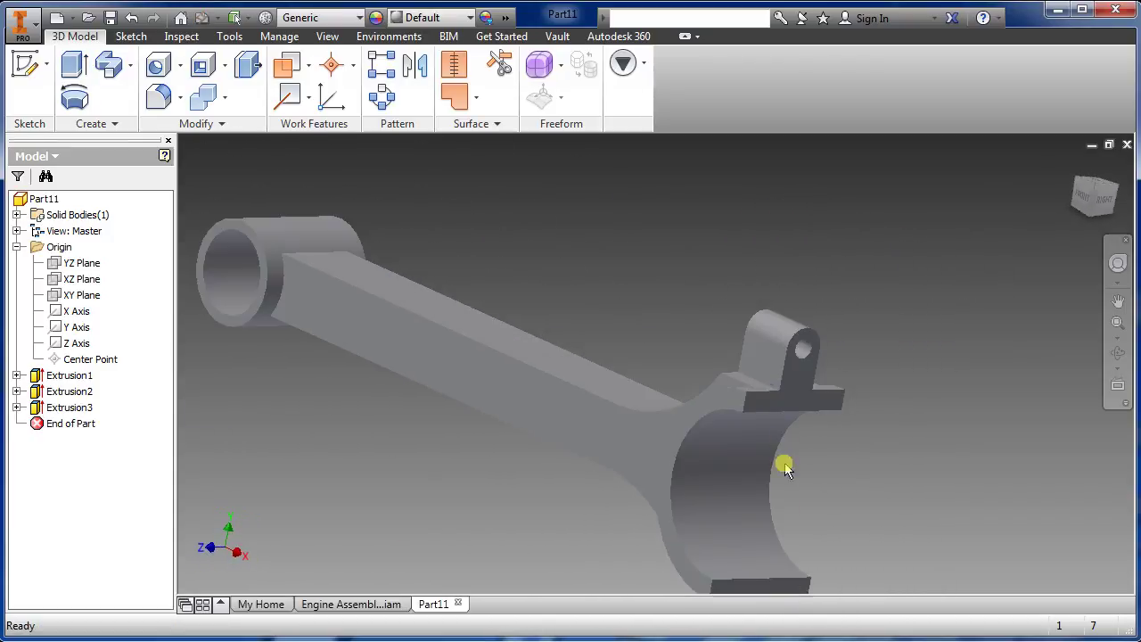
middle_drag(785, 462, 801, 385)
click(419, 69)
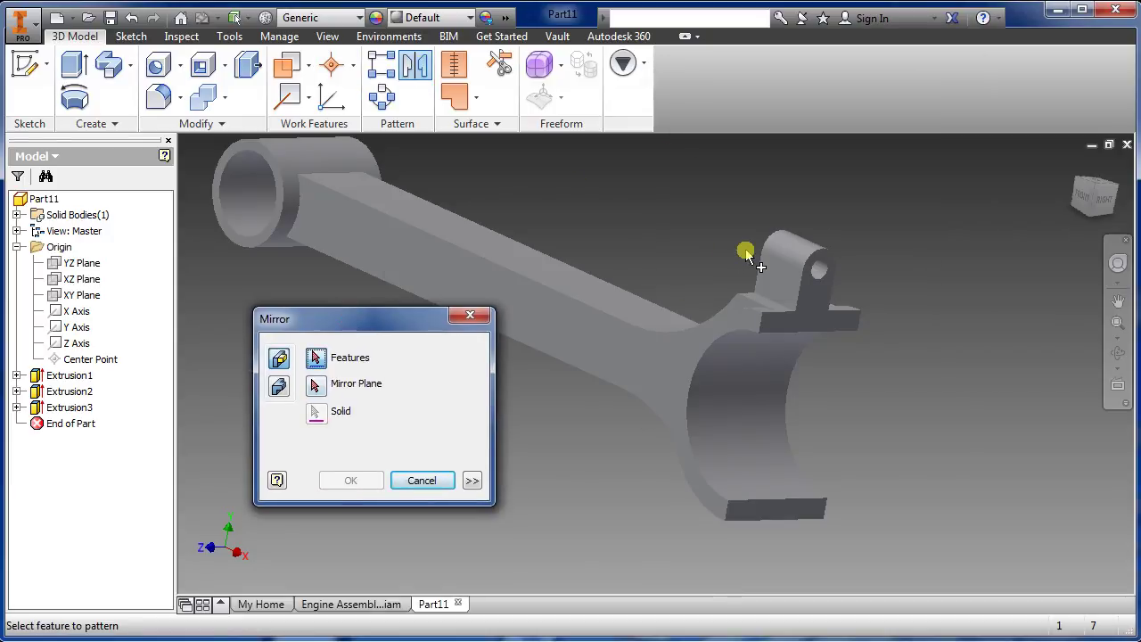
click(805, 265)
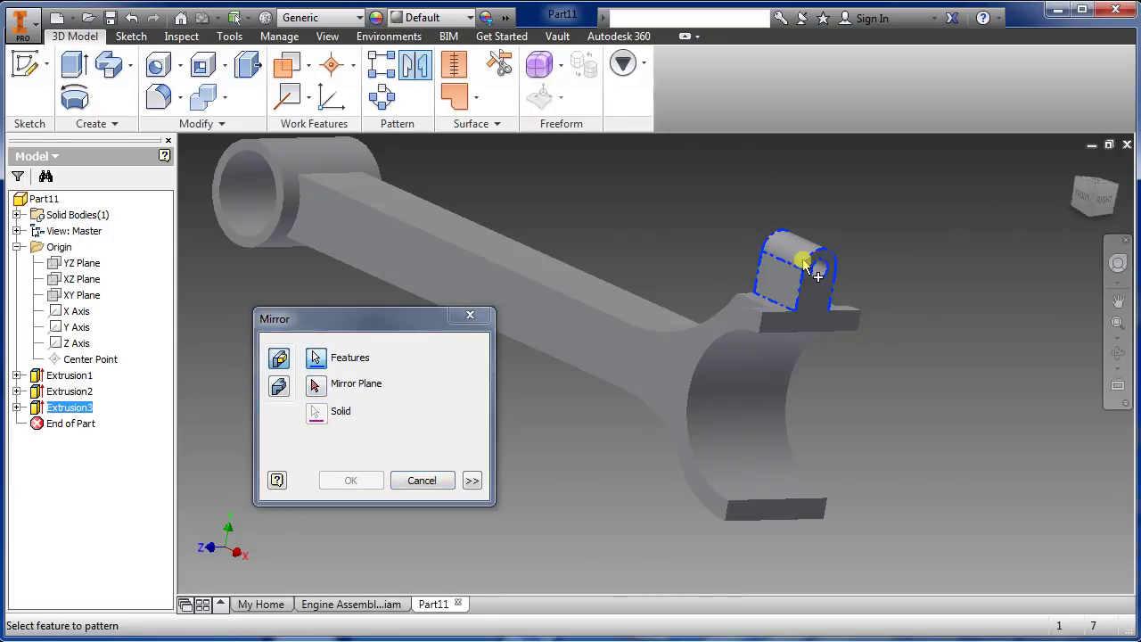
drag(412, 329, 385, 314)
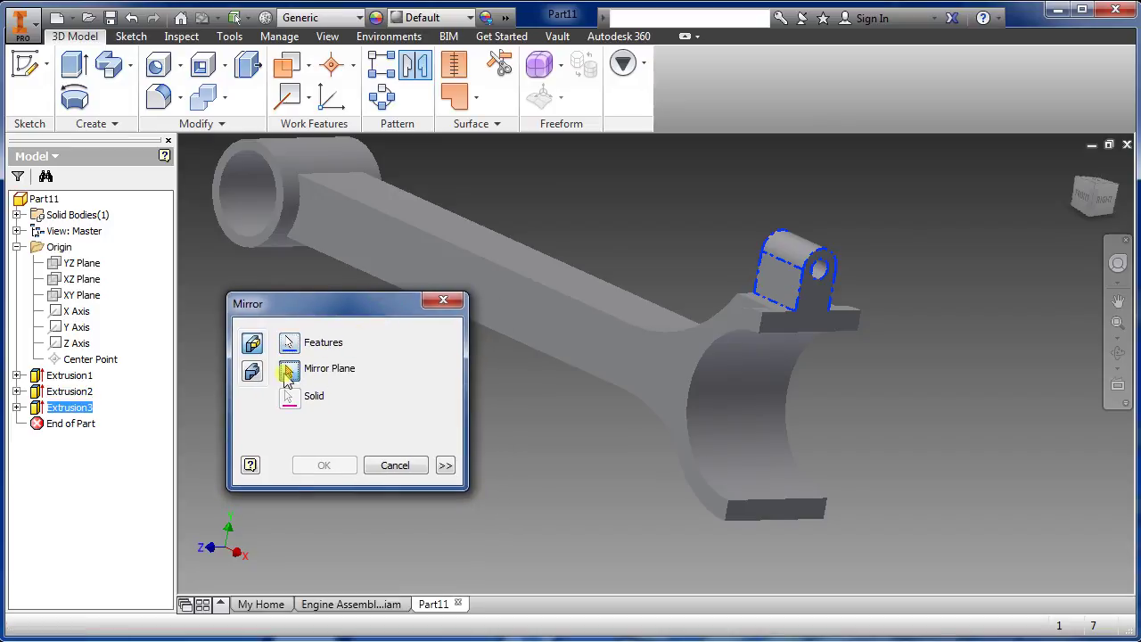
click(89, 284)
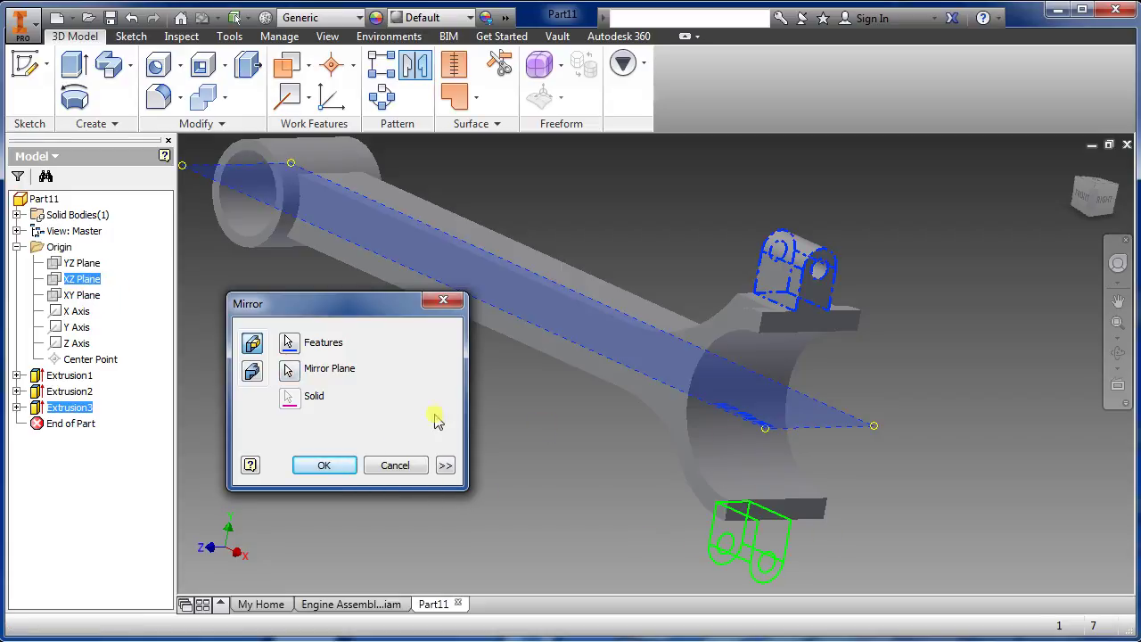
click(325, 465)
shift+middle_drag(533, 492, 645, 505)
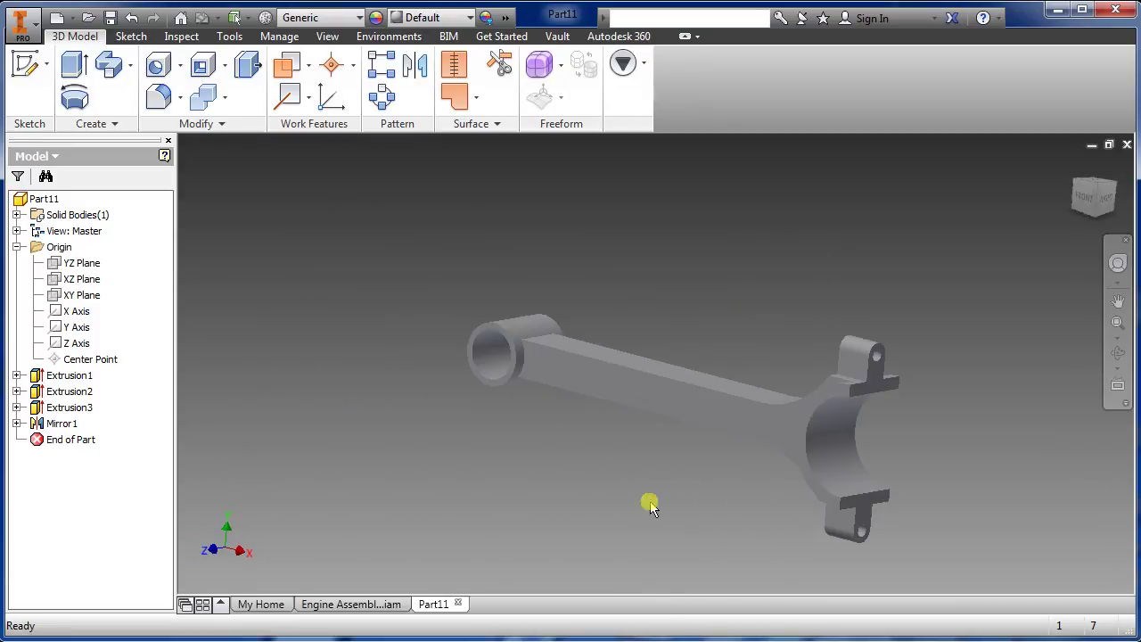
Create a new part and start a sketch on its XY plane.
click(68, 18)
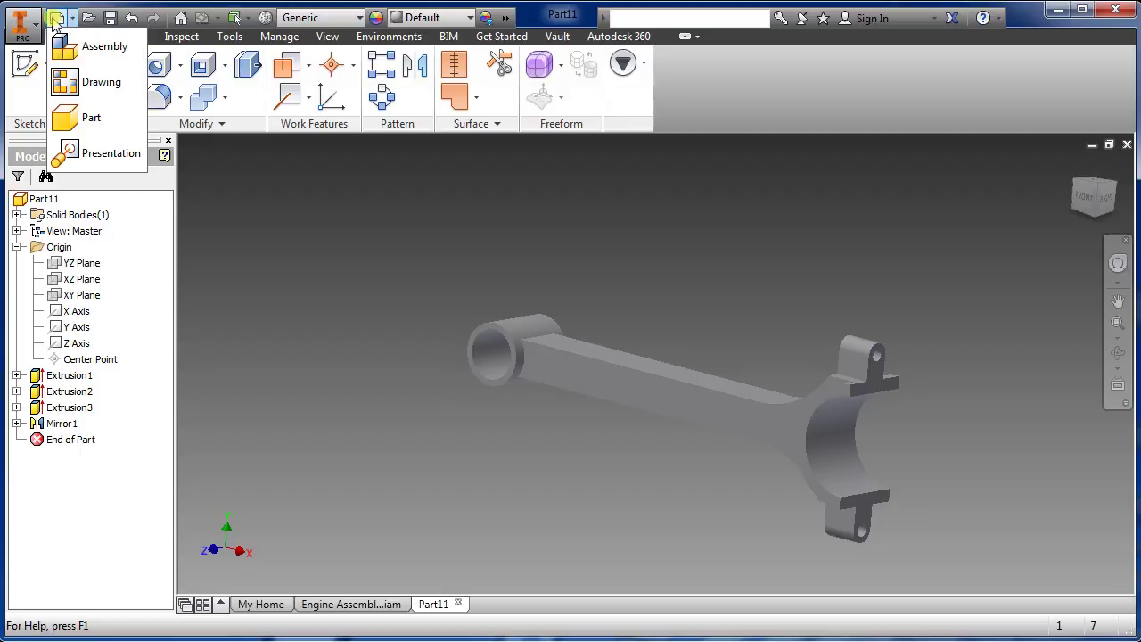
click(90, 117)
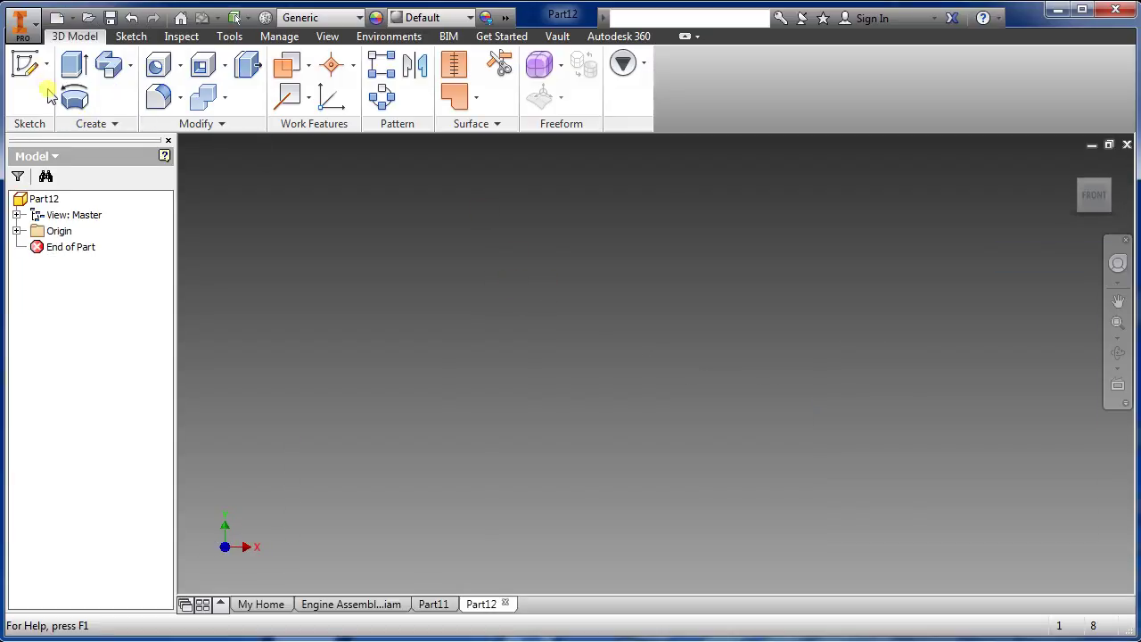
click(25, 64)
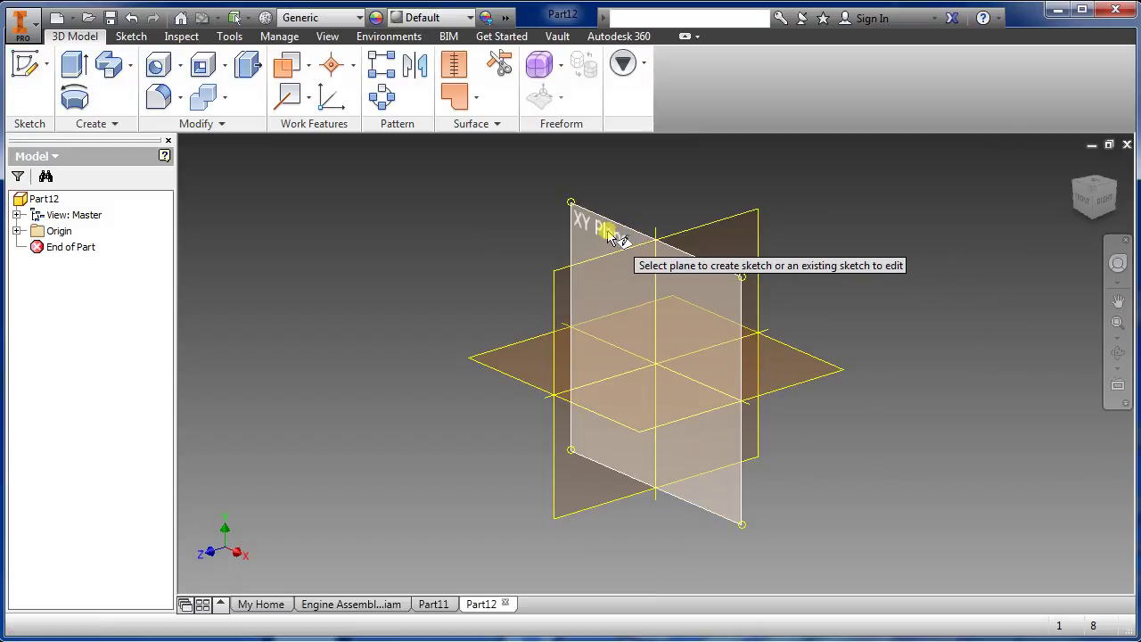
click(608, 234)
Draw two concentric circles centred on the origin, with diameters of 2 in and 2.5 in.
key(c)
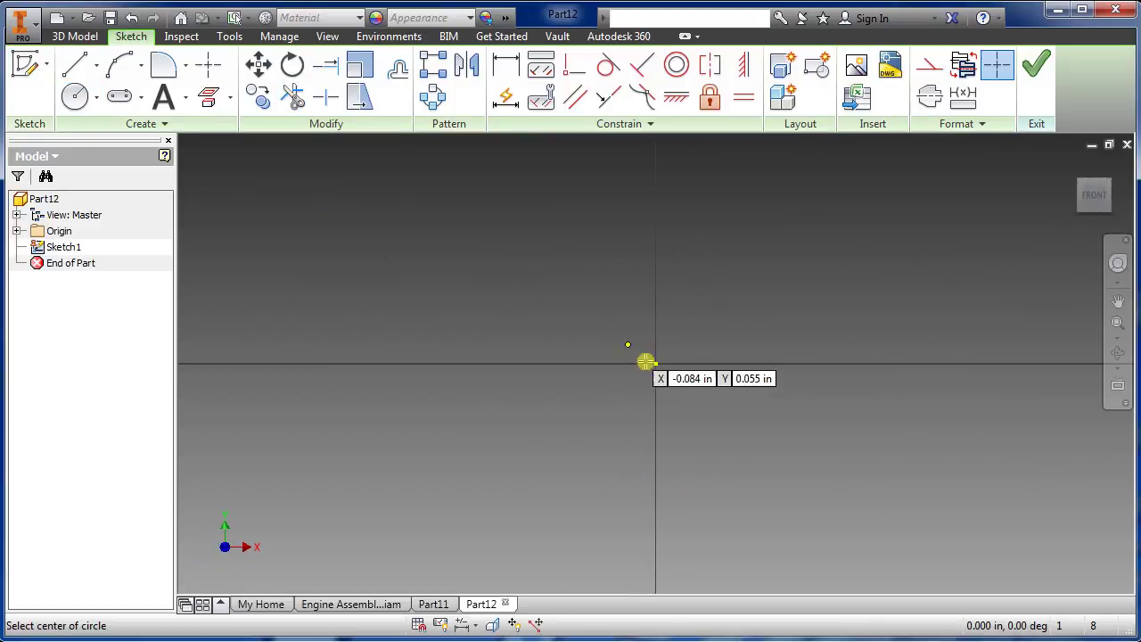
click(657, 364)
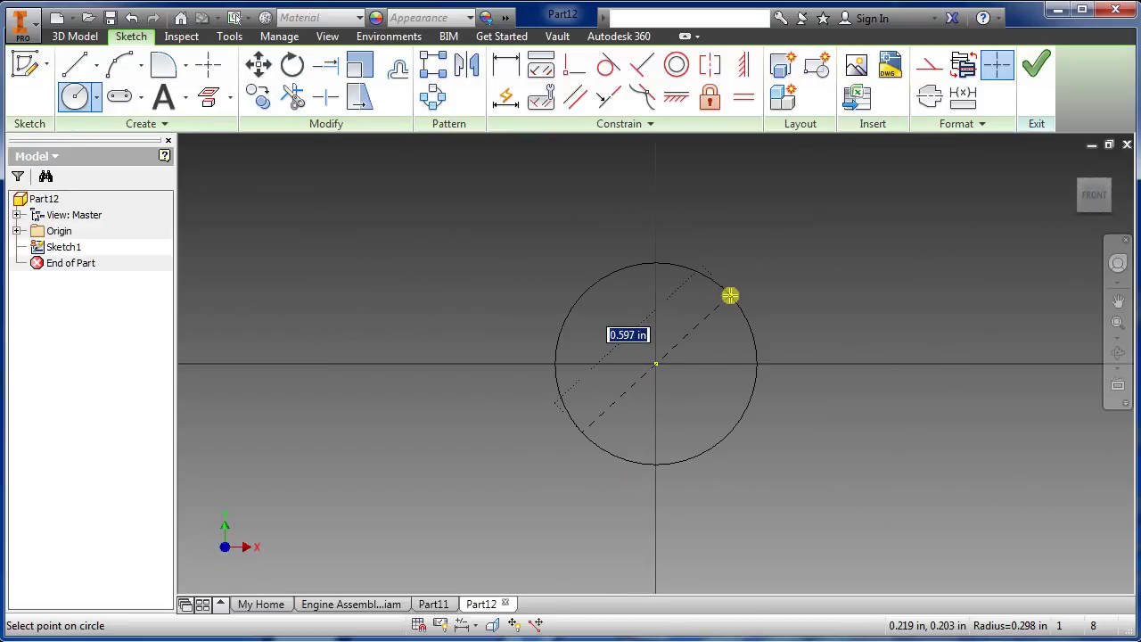
text(2)
key(Return)
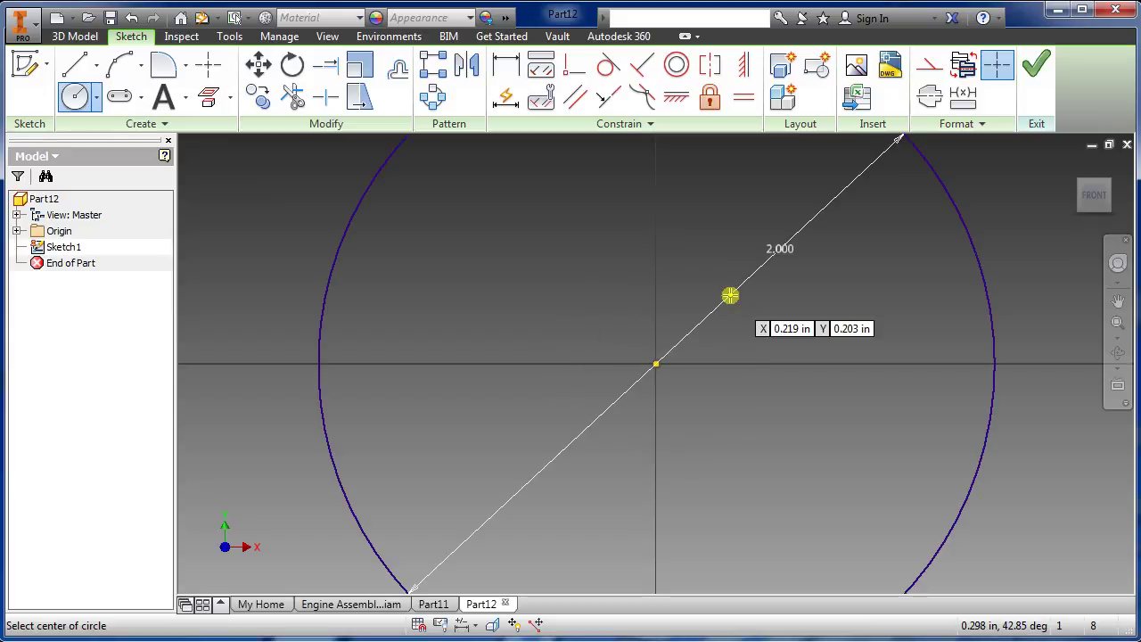
click(684, 420)
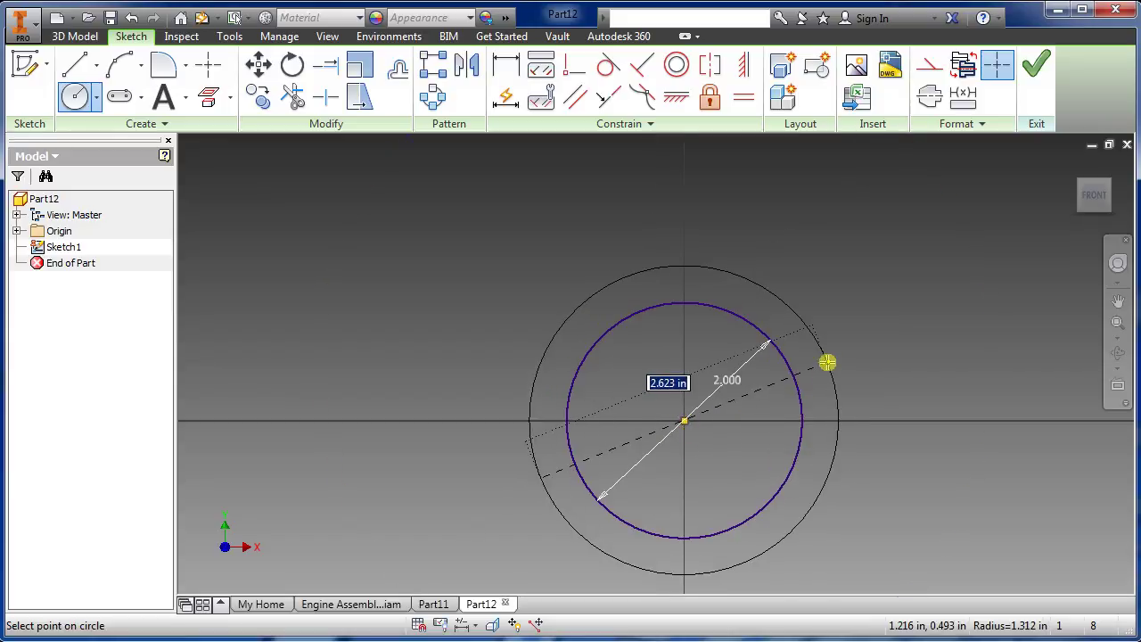
text(2.500)
key(Return)
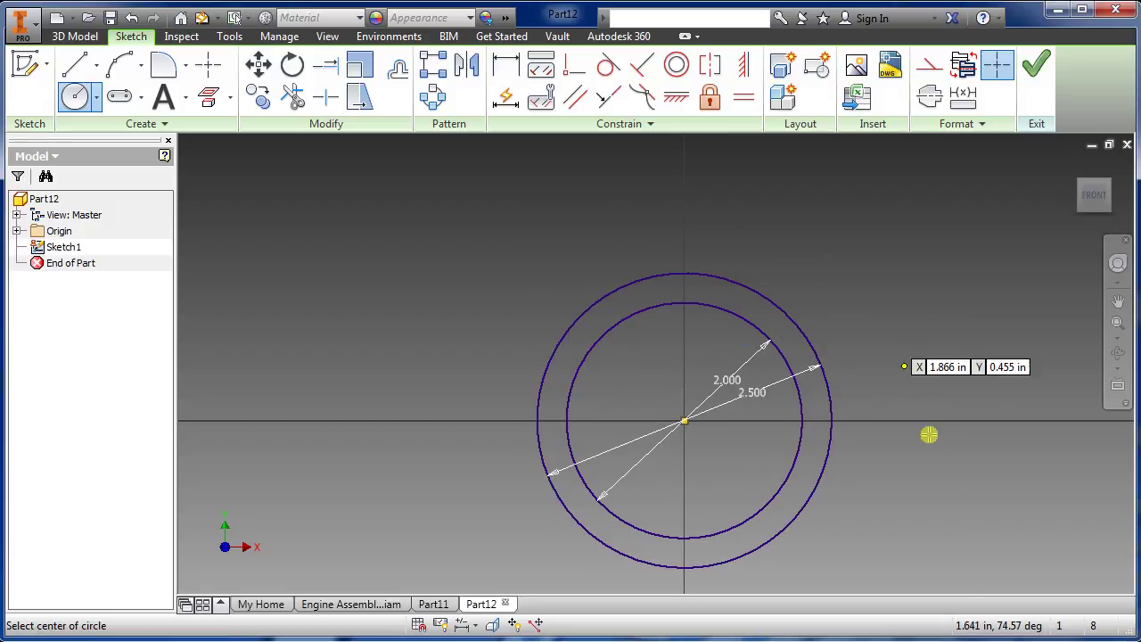
scroll(865, 444, down, 2)
scroll(803, 482, up, 2)
scroll(752, 443, down, 2)
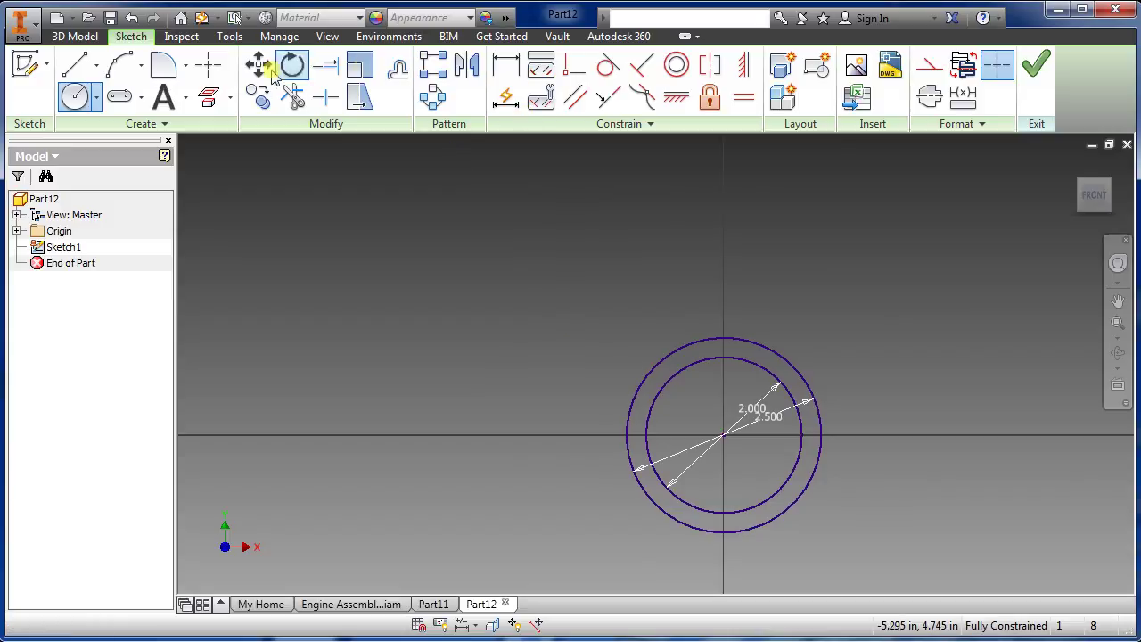
Draw a vertical line through both circles, trim away their left halves and the line's middle portion, and finish the half-ring sketch.
click(75, 64)
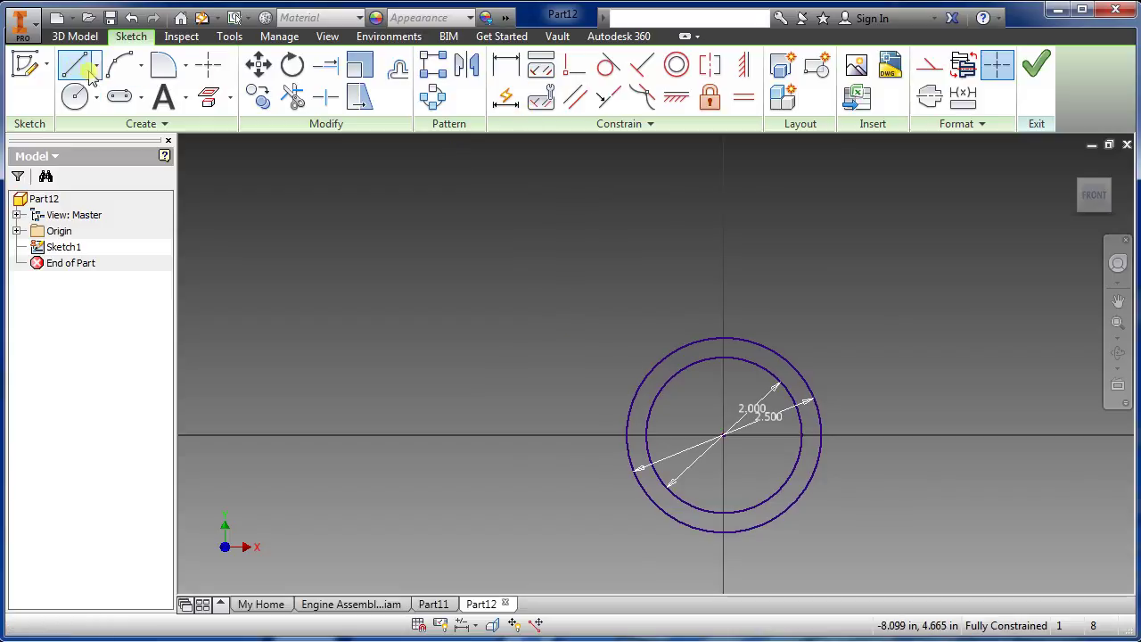
click(726, 339)
click(724, 531)
key(Escape)
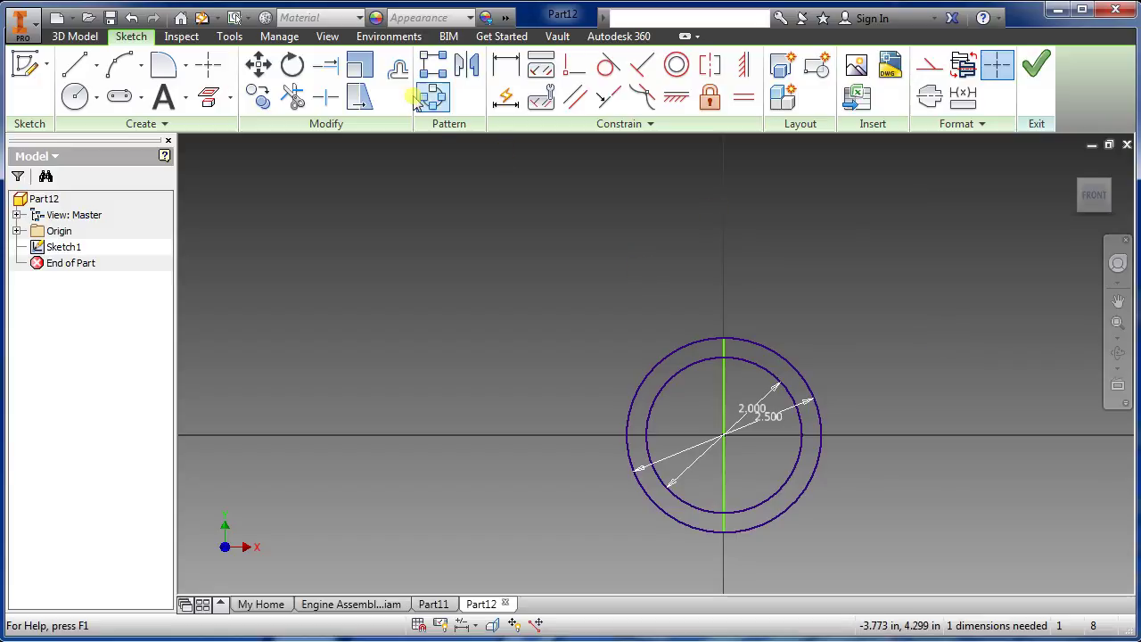
click(293, 97)
click(671, 355)
click(680, 369)
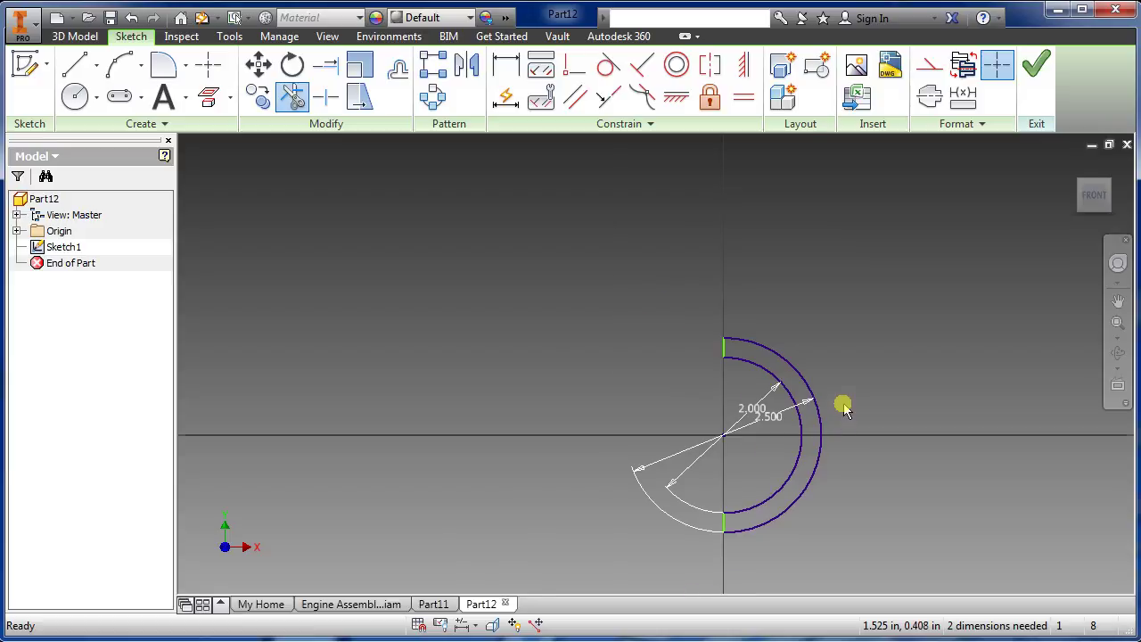
scroll(844, 403, up, 3)
key(Escape)
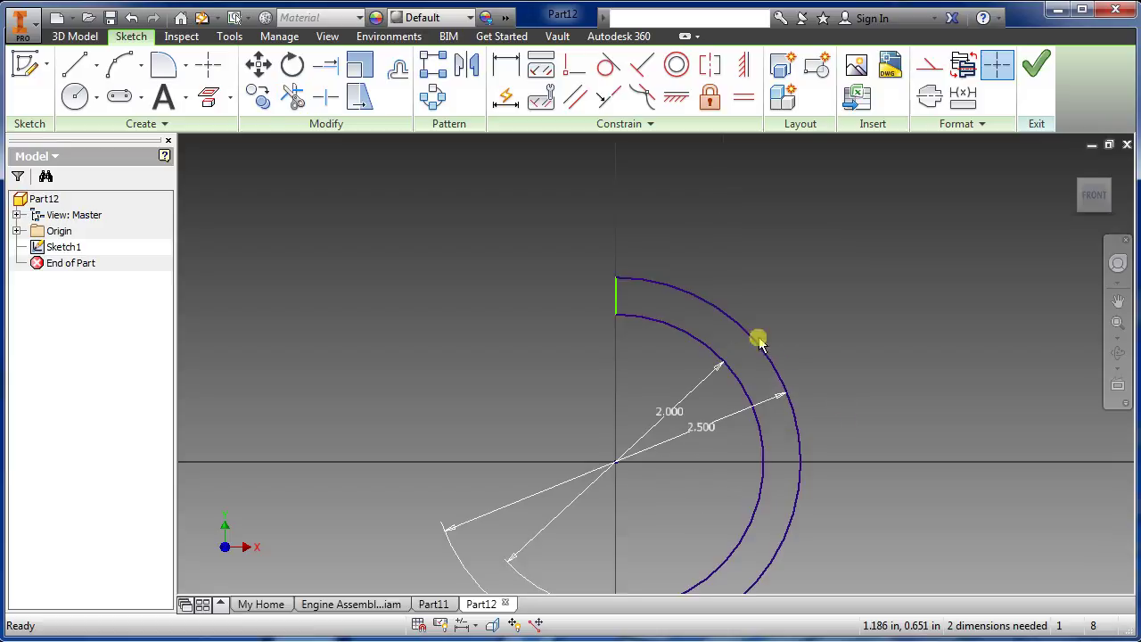
click(1041, 73)
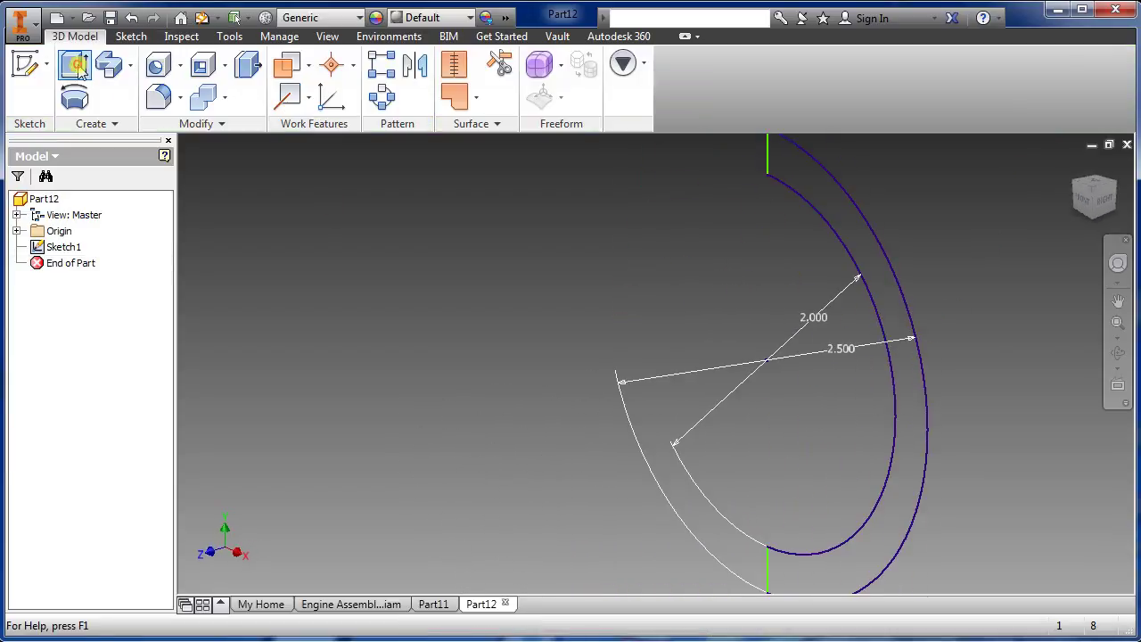
Extrude the half-ring profile symmetrically to a total distance of 1.5 in.
click(77, 67)
click(464, 438)
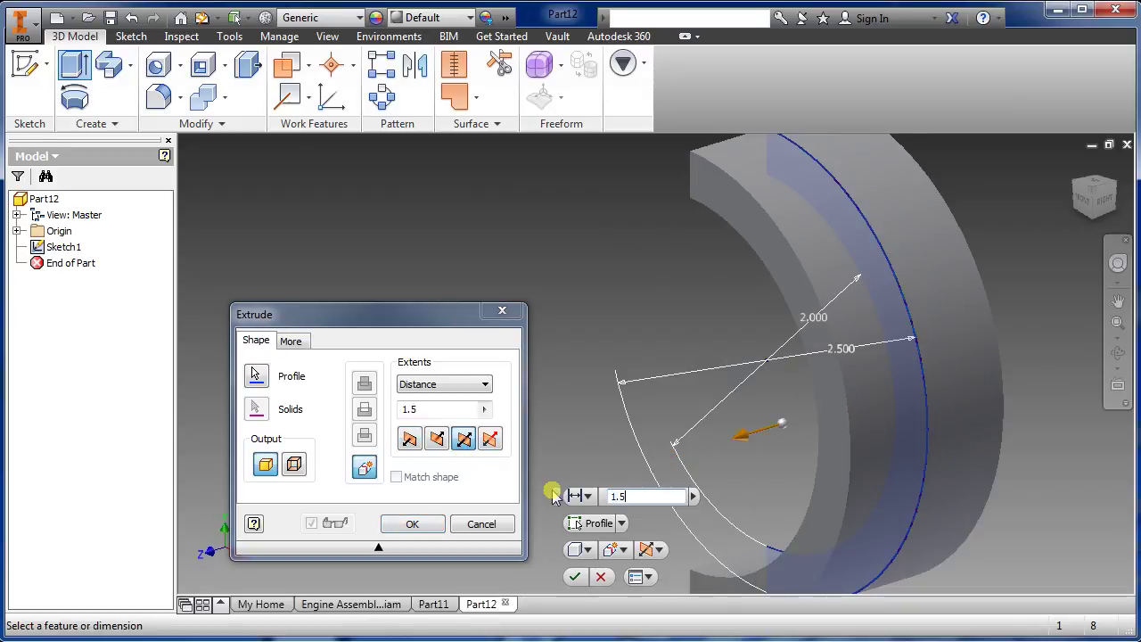
key(Return)
scroll(565, 378, up, 4)
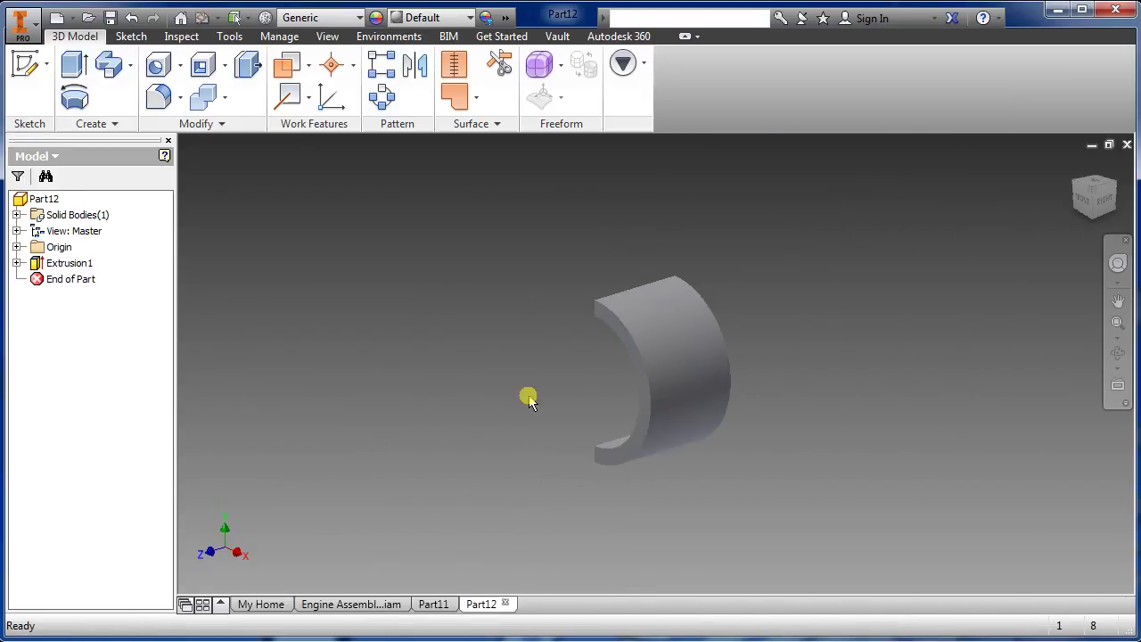
Start a sketch on the XY plane and project the half ring's outer arc edge into it.
click(16, 247)
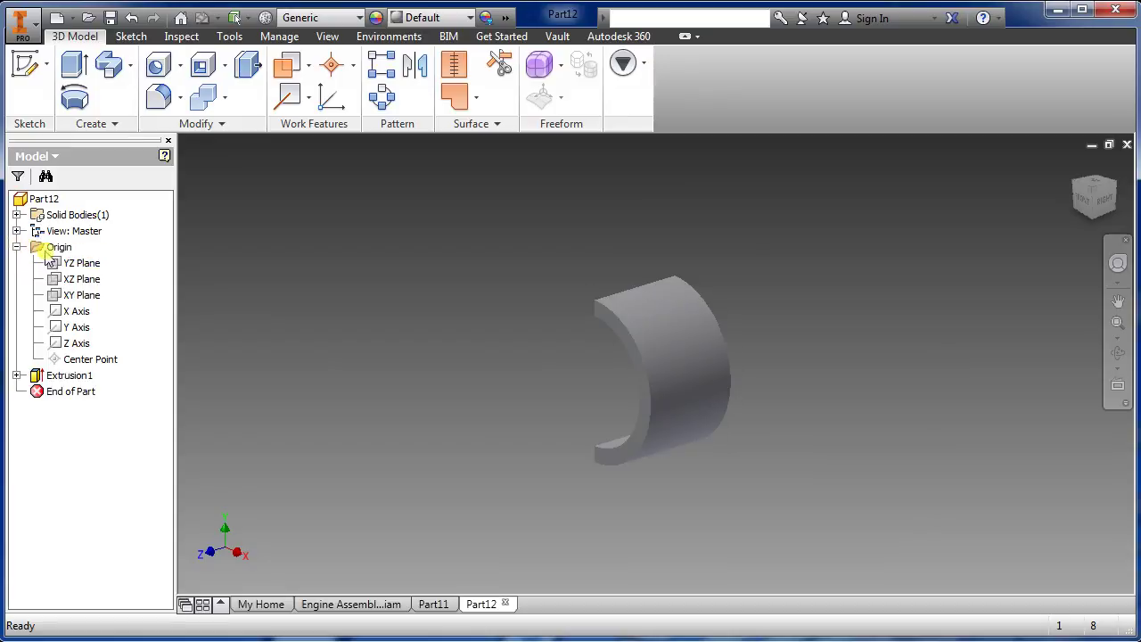
click(27, 67)
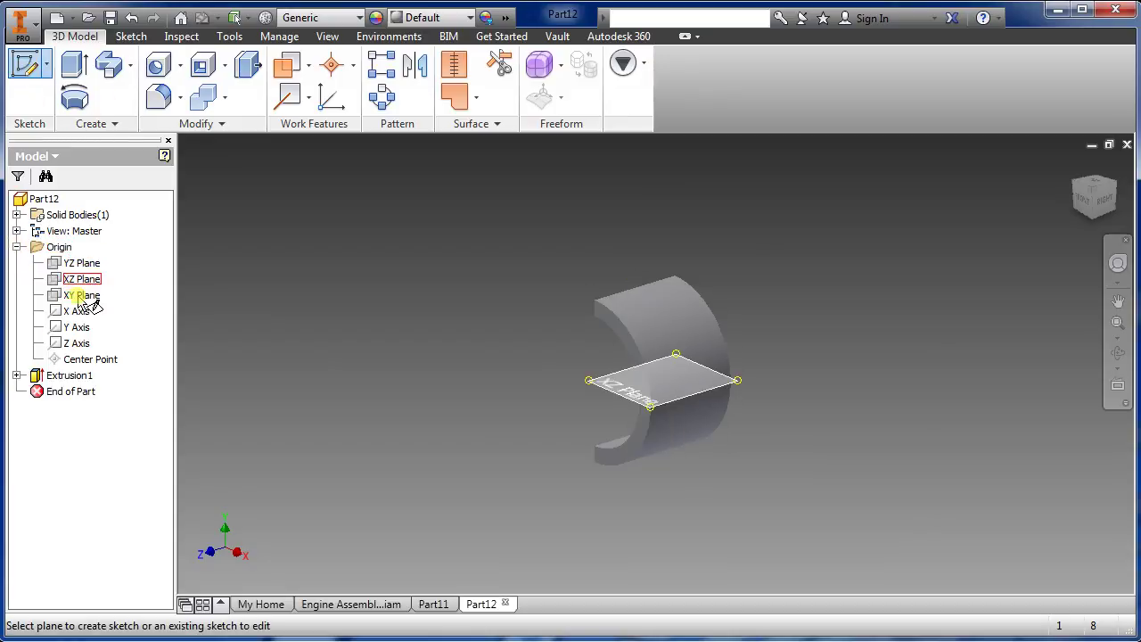
click(77, 296)
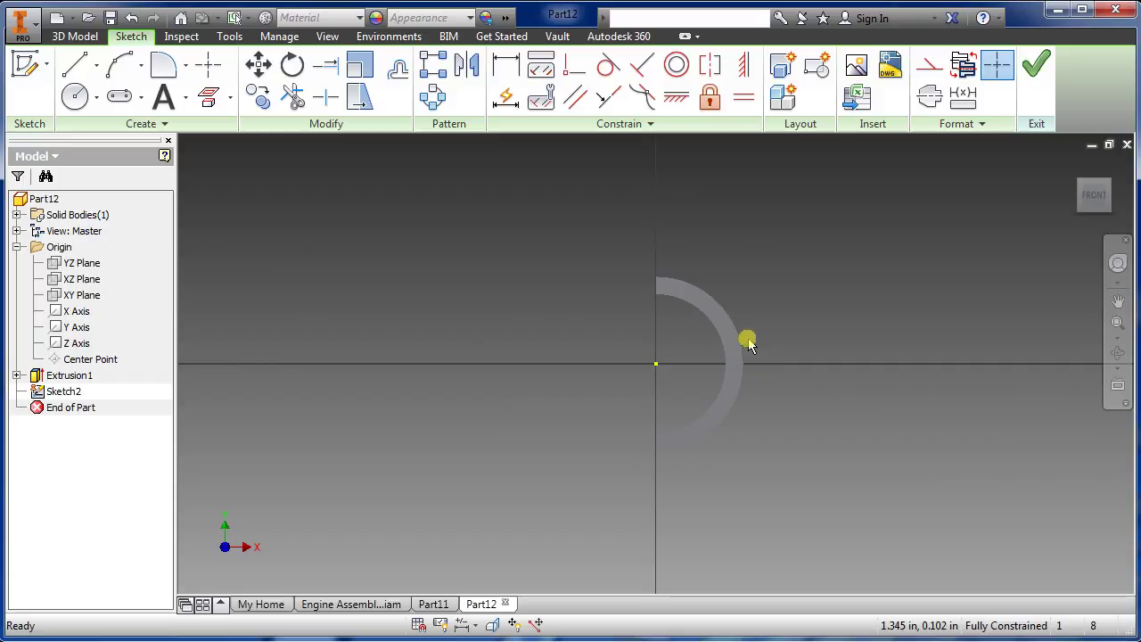
click(208, 97)
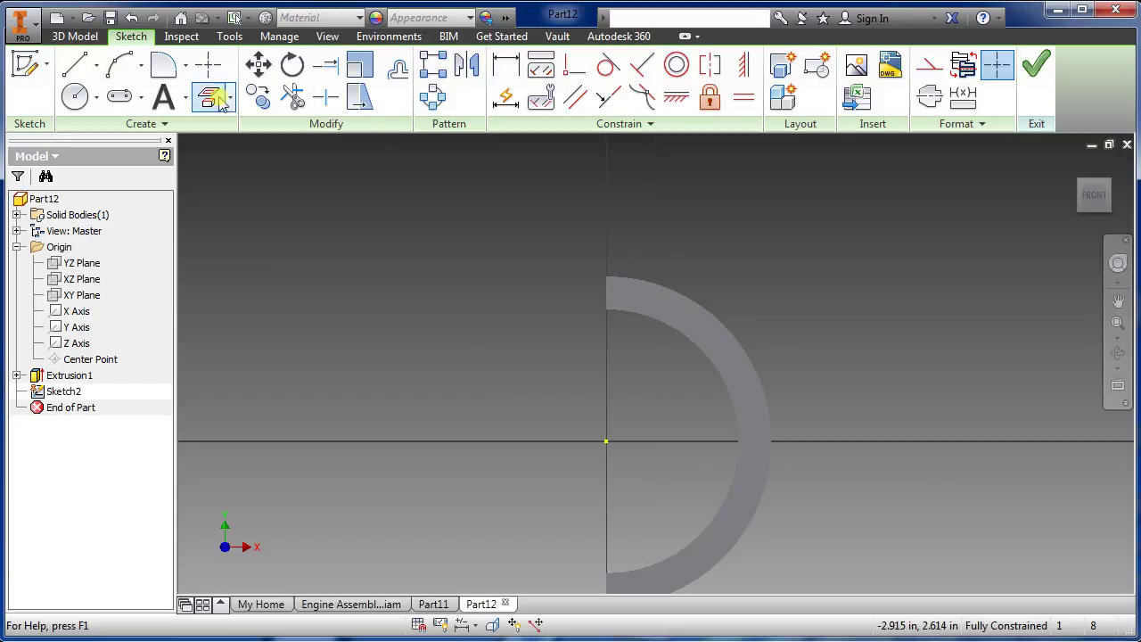
click(673, 290)
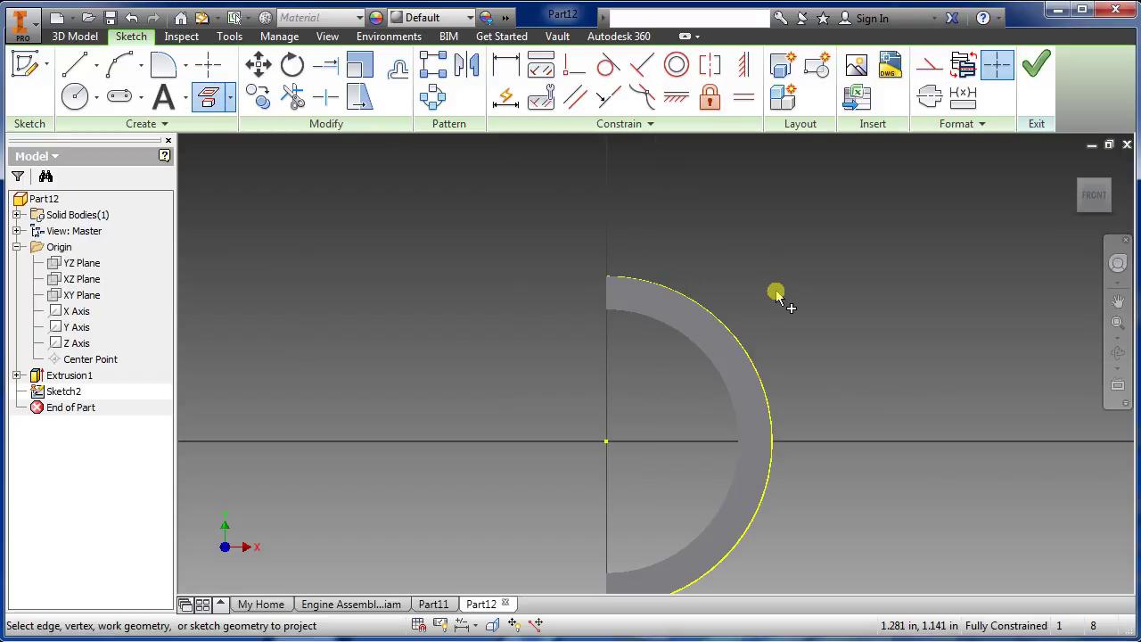
Draw a 0.75 in horizontal line from the arc's upper end and a vertical line down to the arc, and finish the sketch.
key(l)
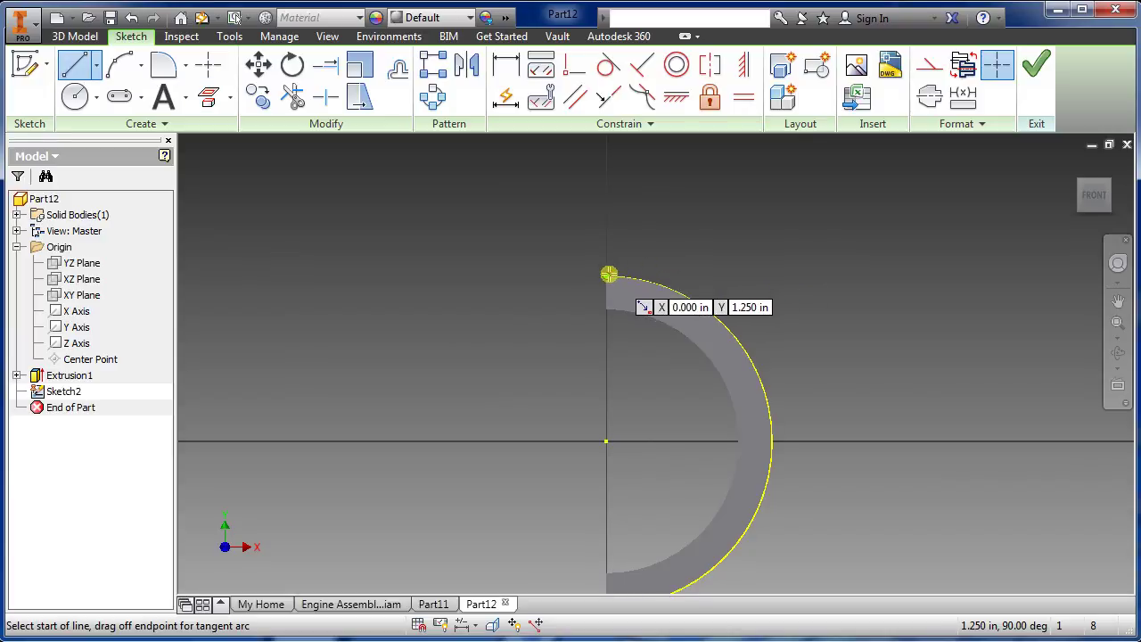
click(609, 275)
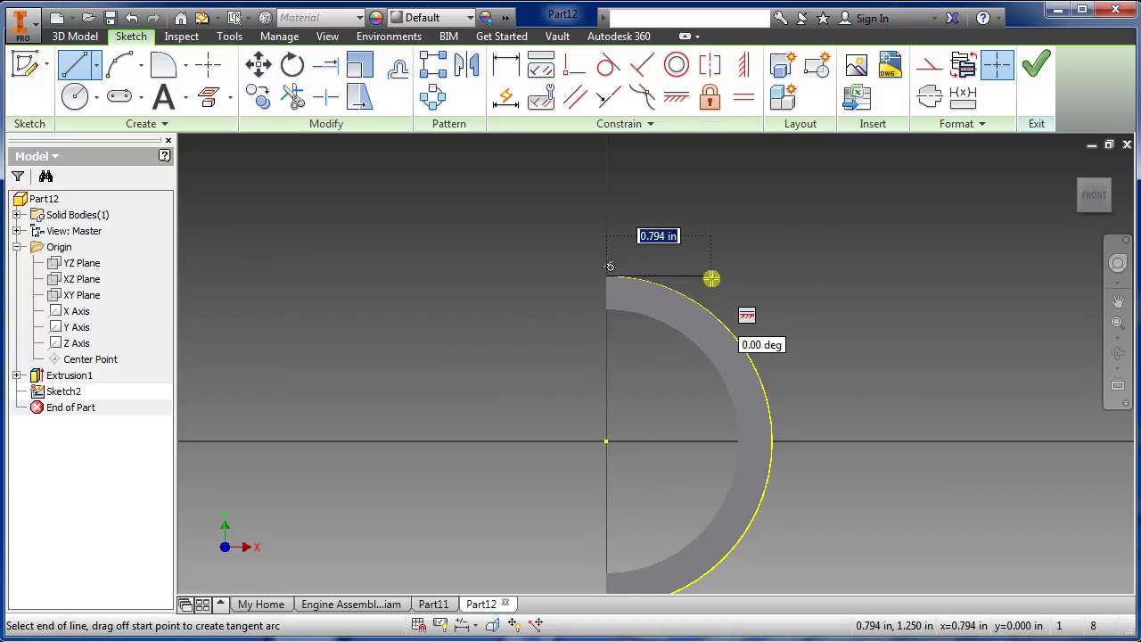
text(.75)
key(Return)
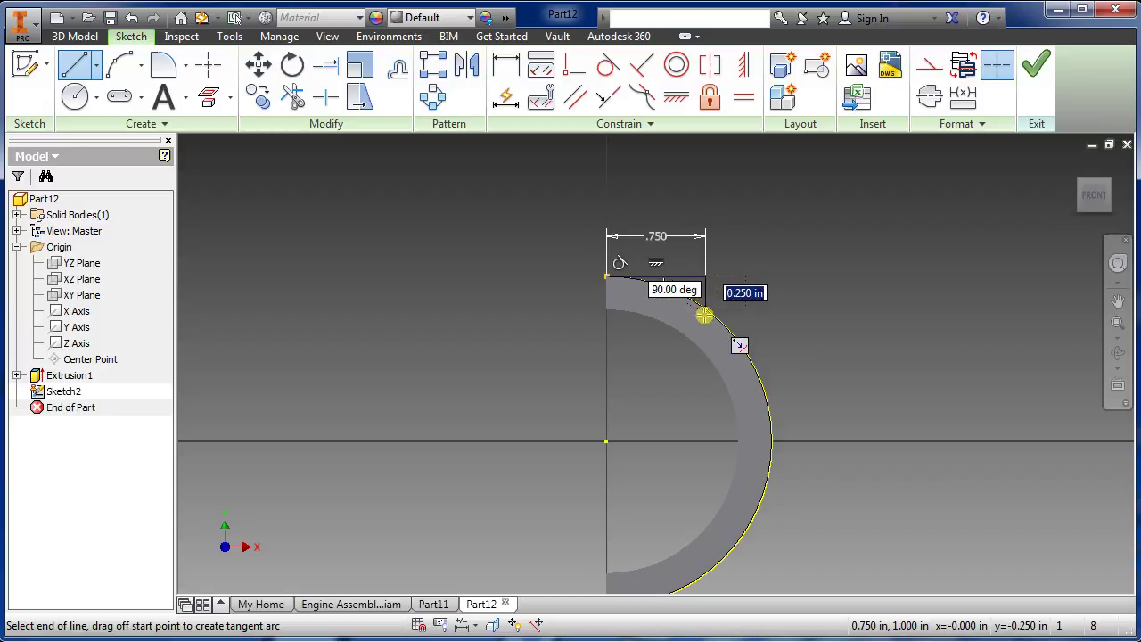
scroll(704, 315, up, 2)
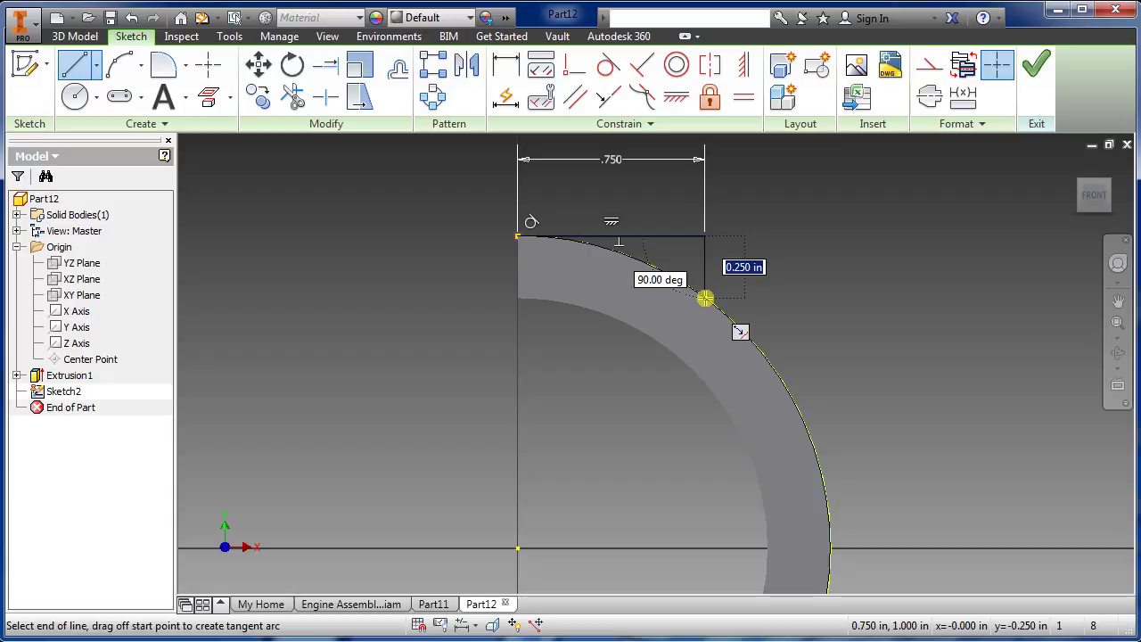
double_click(704, 298)
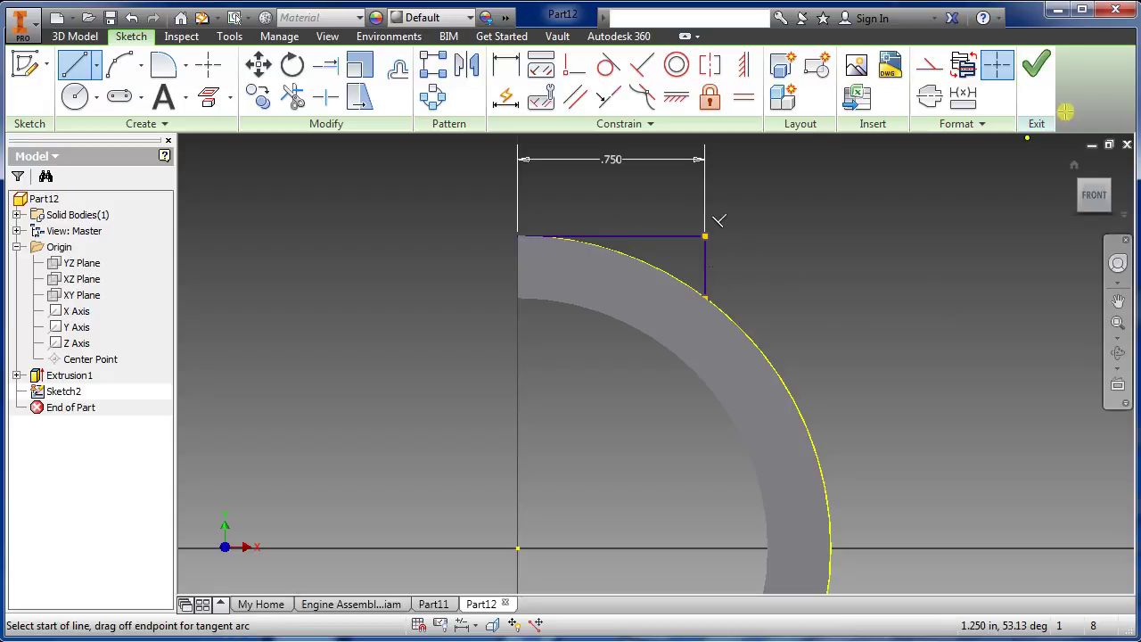
click(1037, 65)
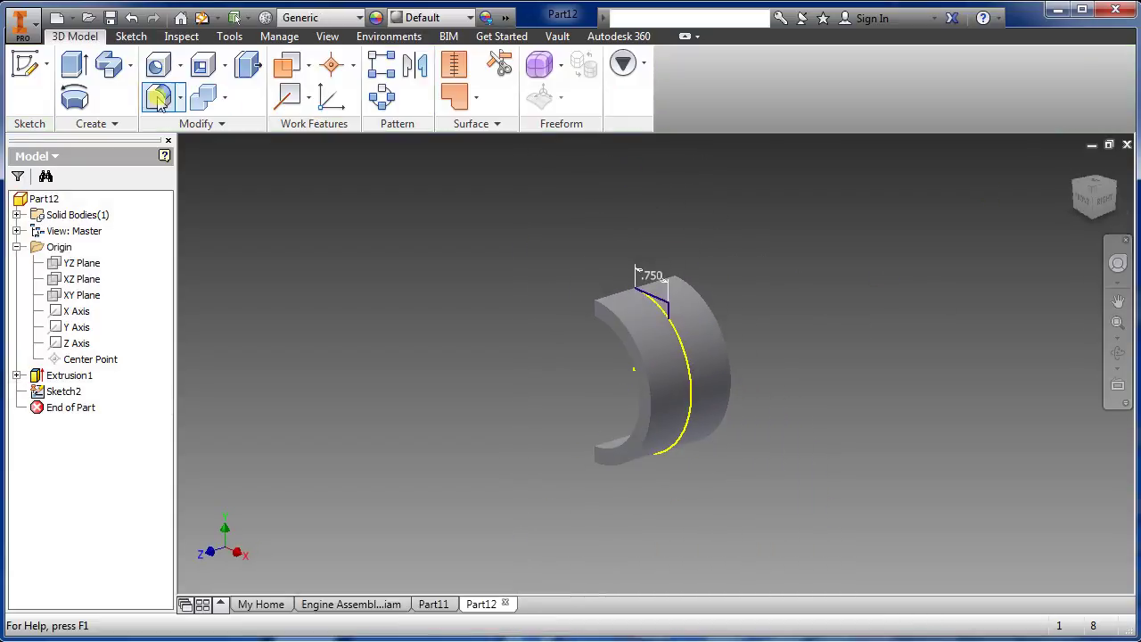
Extrude the corner profile symmetrically to a total distance of 1 in, joining it to the half ring.
click(76, 69)
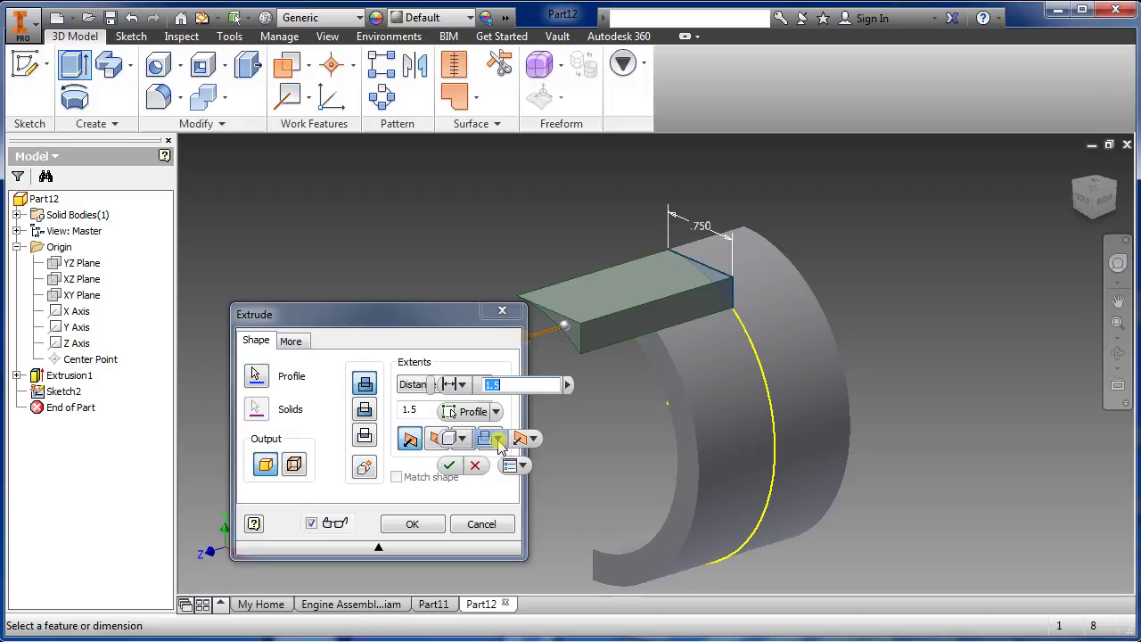
drag(429, 328, 1001, 392)
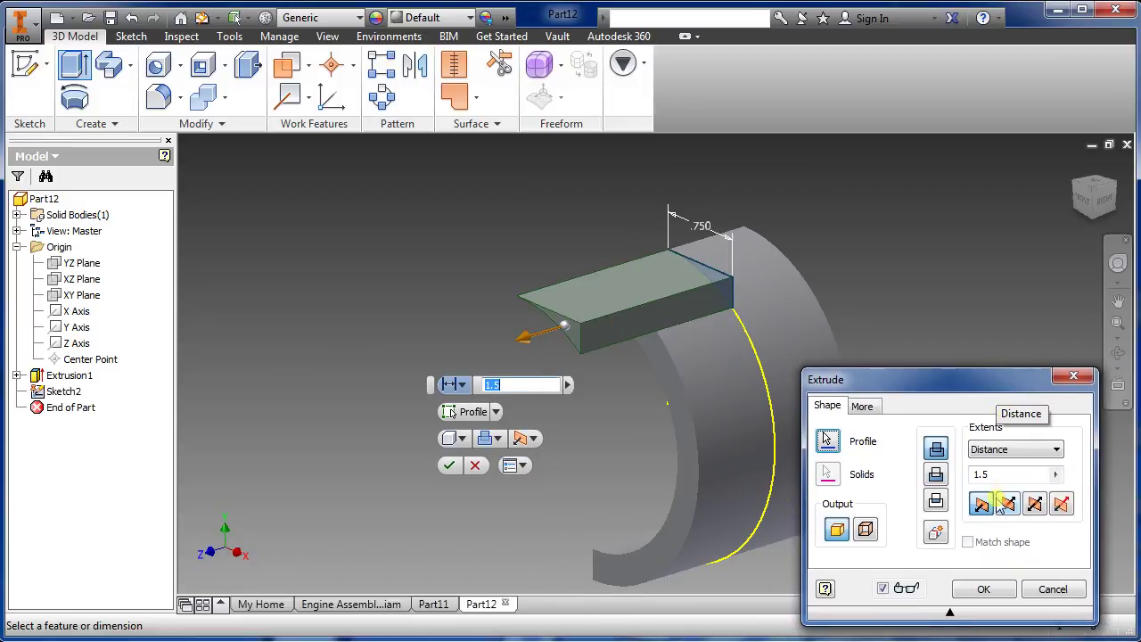
click(1038, 506)
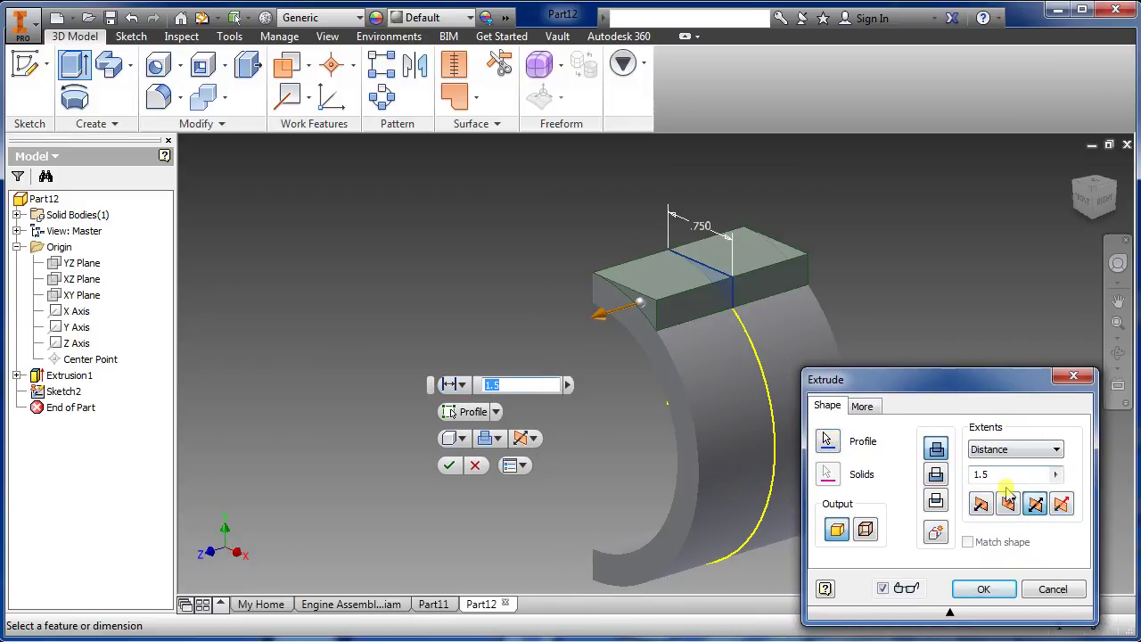
click(936, 474)
key(Return)
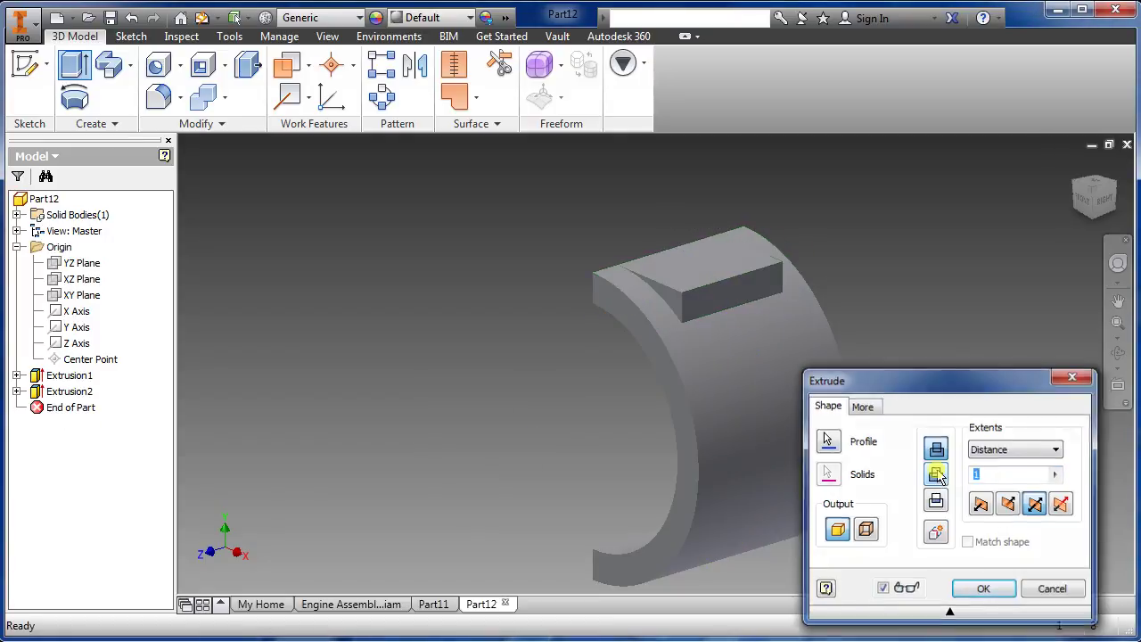
Start a sketch on the half ring's upper flat end face and draw a 0.5 in diameter circle centred above the face.
shift+middle_drag(517, 481, 678, 297)
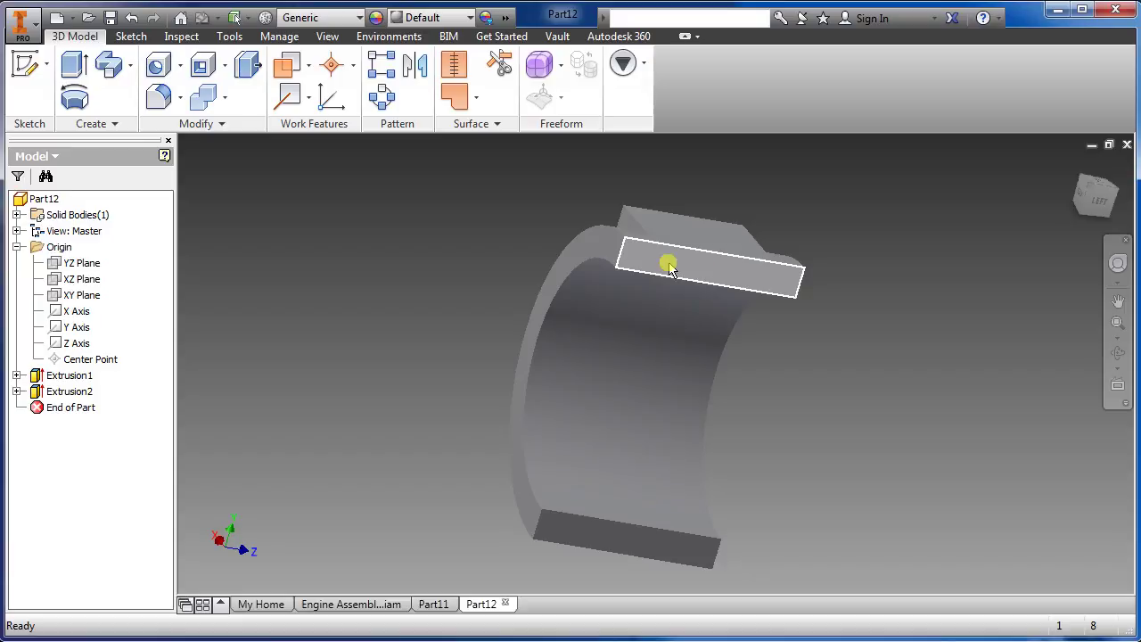
click(669, 266)
click(22, 67)
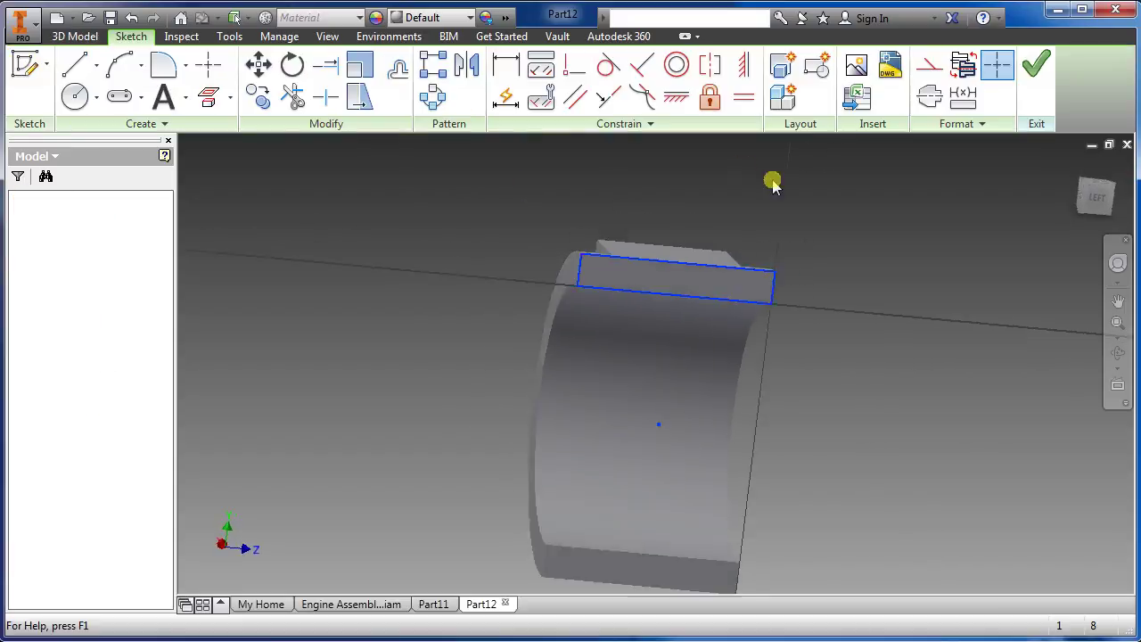
click(76, 95)
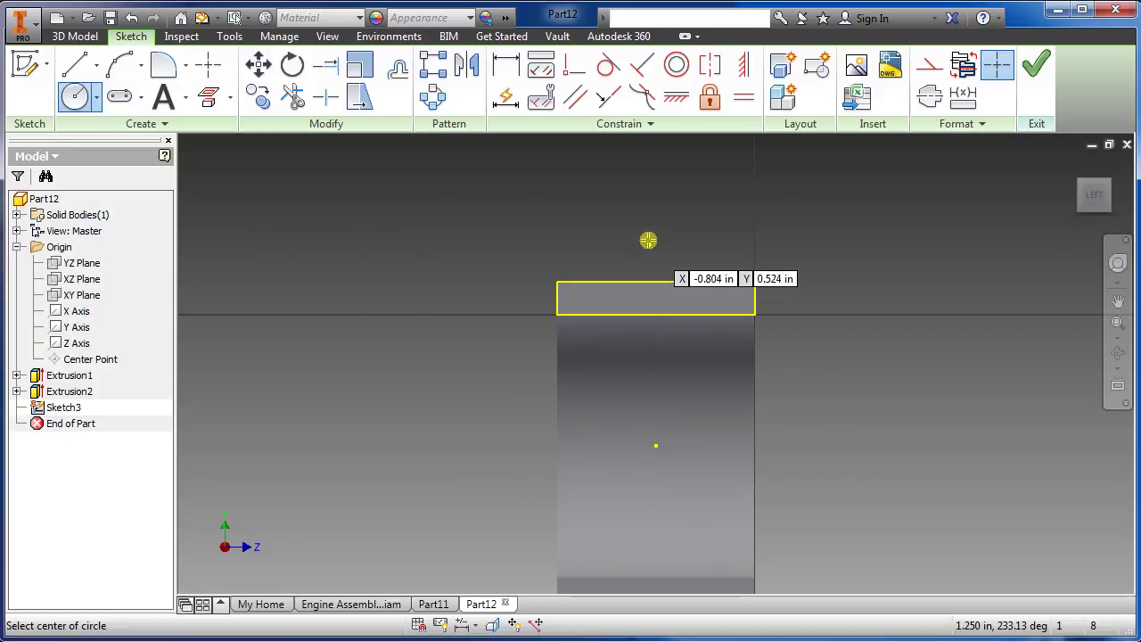
click(657, 211)
text(.)
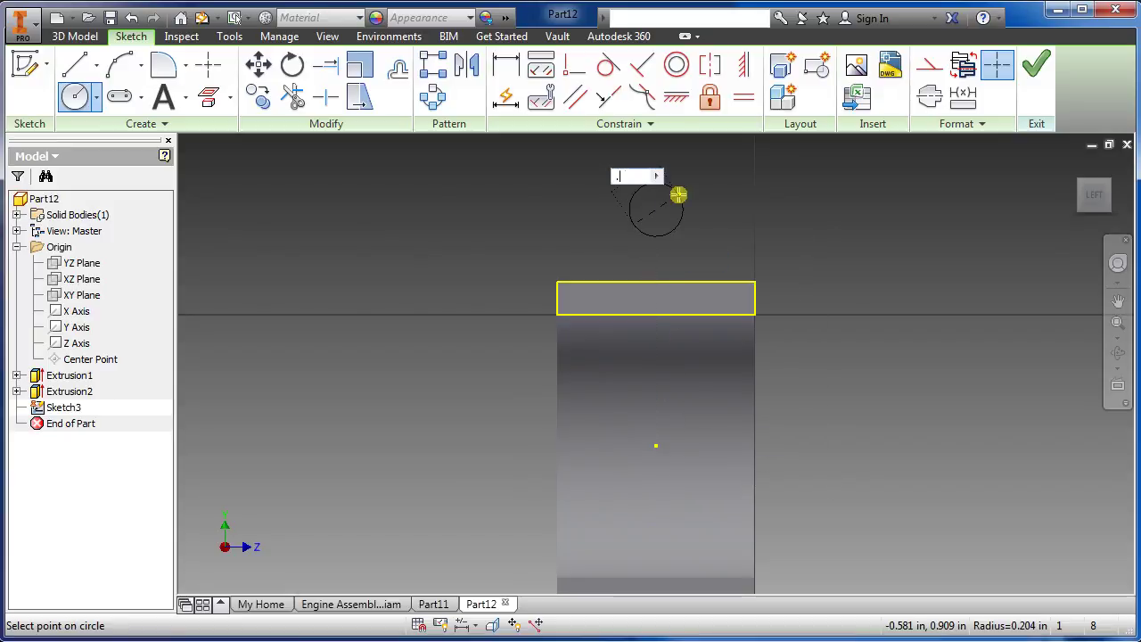
text(5)
key(Return)
Draw two vertical lines from the 0.5 in circle's side points down to the end face's upper edge.
scroll(671, 220, up, 3)
key(l)
click(703, 198)
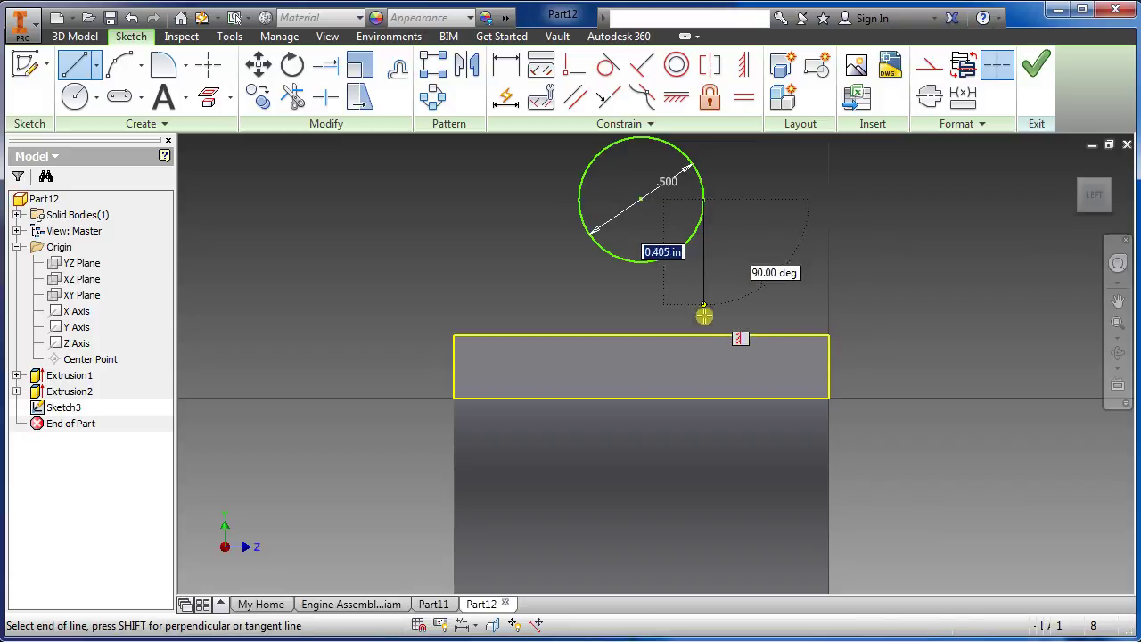
double_click(703, 335)
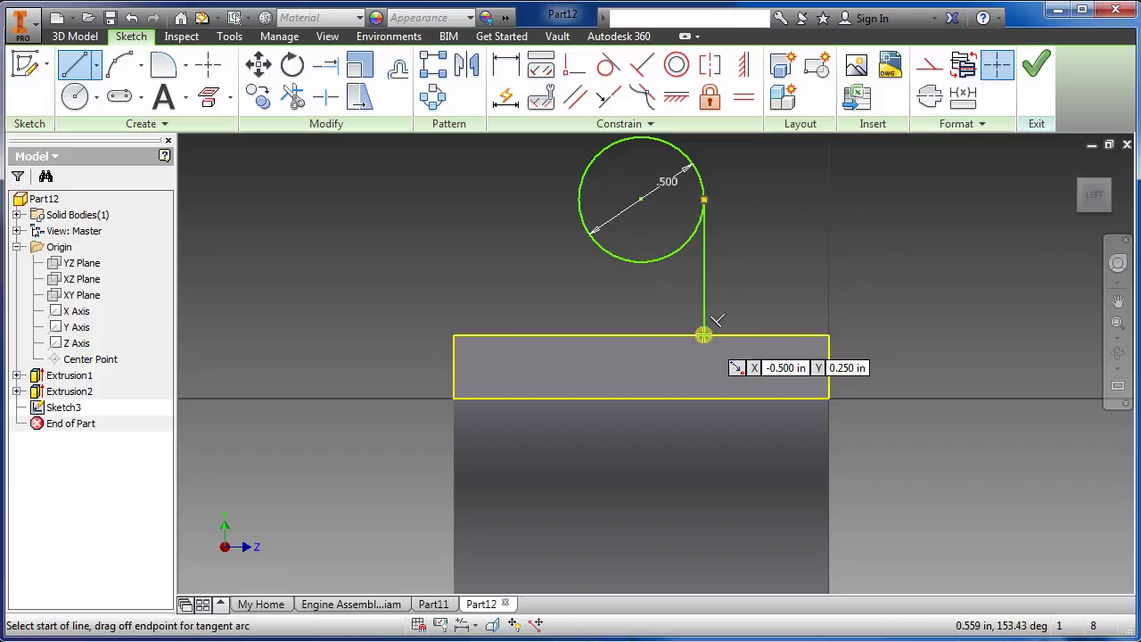
click(580, 201)
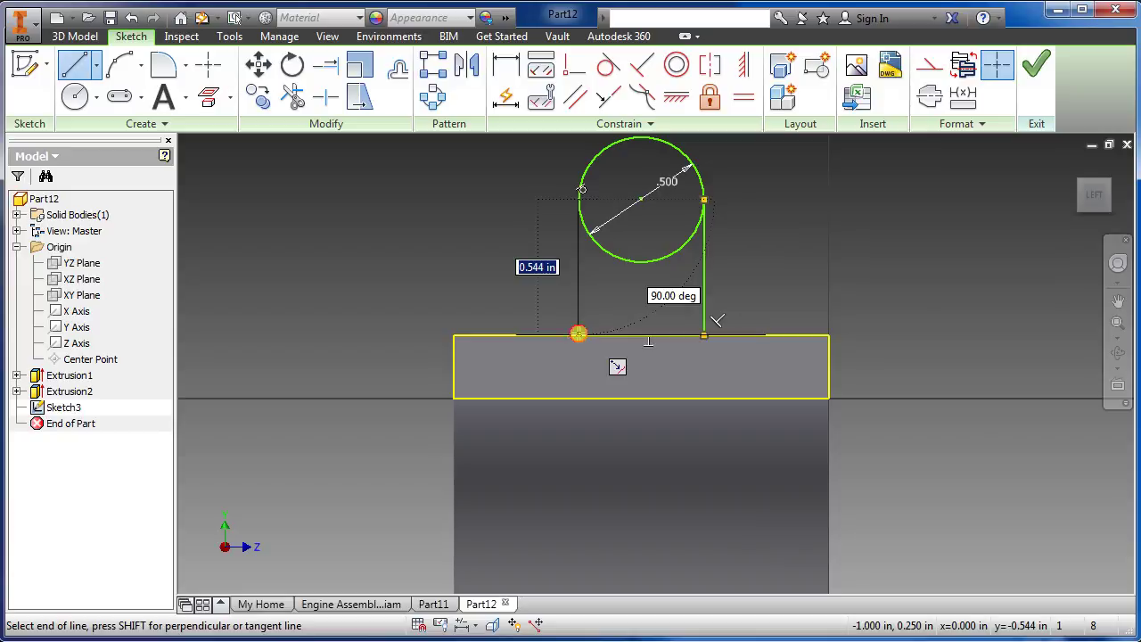
click(579, 334)
key(Escape)
Add a concentric 0.25 in diameter circle, trim away the 0.5 in circle's lower arc between the lines, and finish the sketch.
click(75, 96)
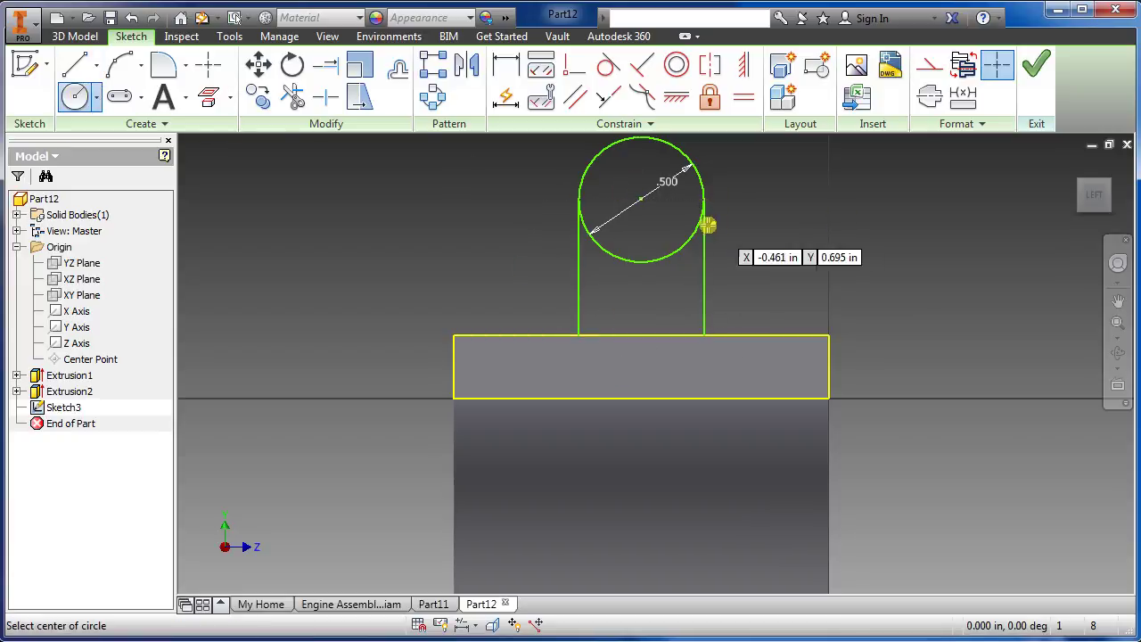
click(641, 198)
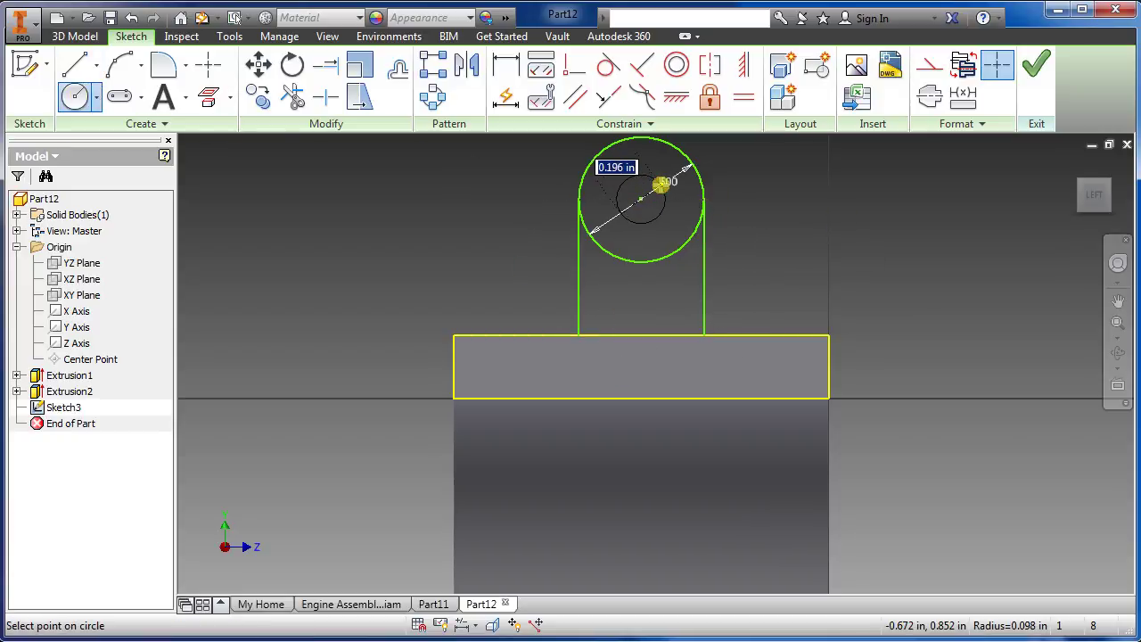
text(.25)
key(Return)
key(Escape)
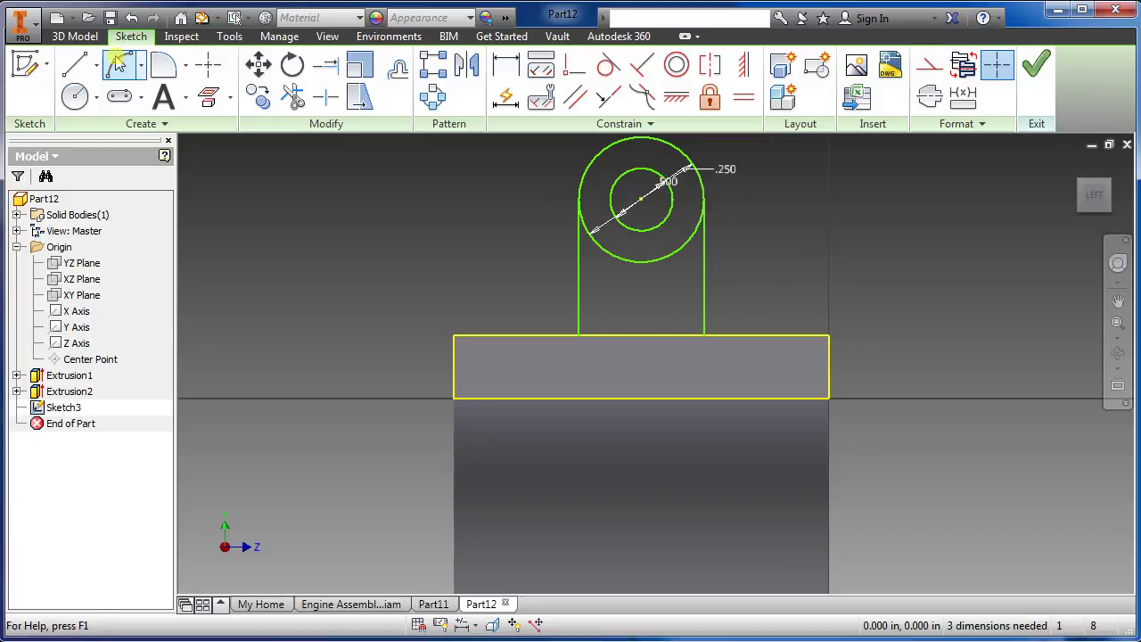
click(291, 98)
click(639, 262)
click(1036, 67)
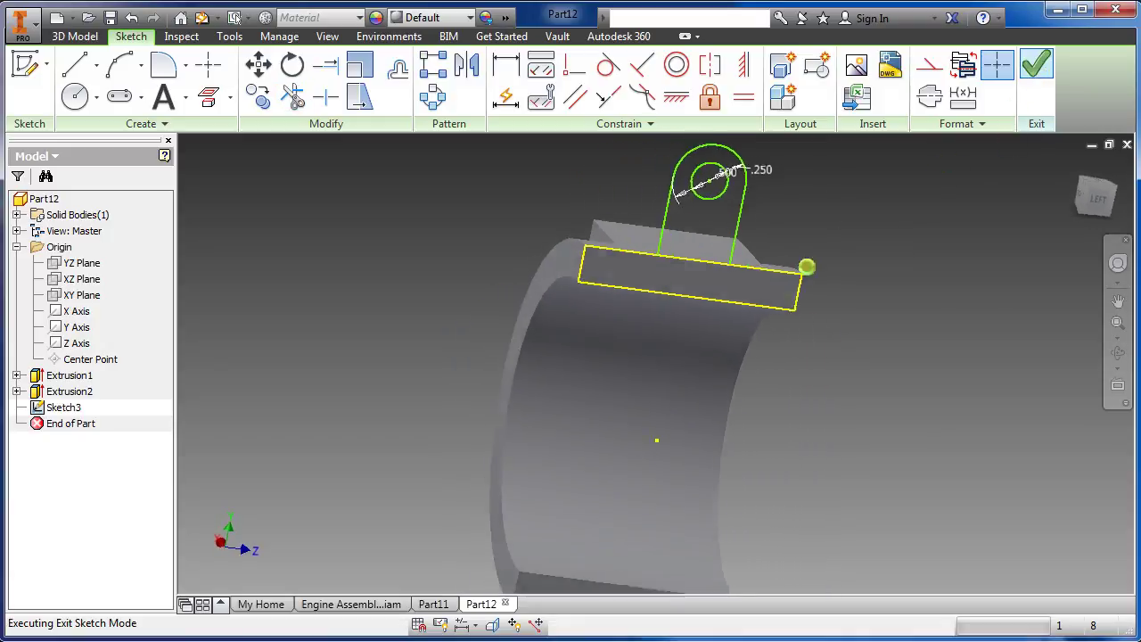
Extrude the lug profile around its hole 0.75 in back over the half ring, joining it to the body.
shift+middle_drag(736, 316, 542, 368)
click(75, 71)
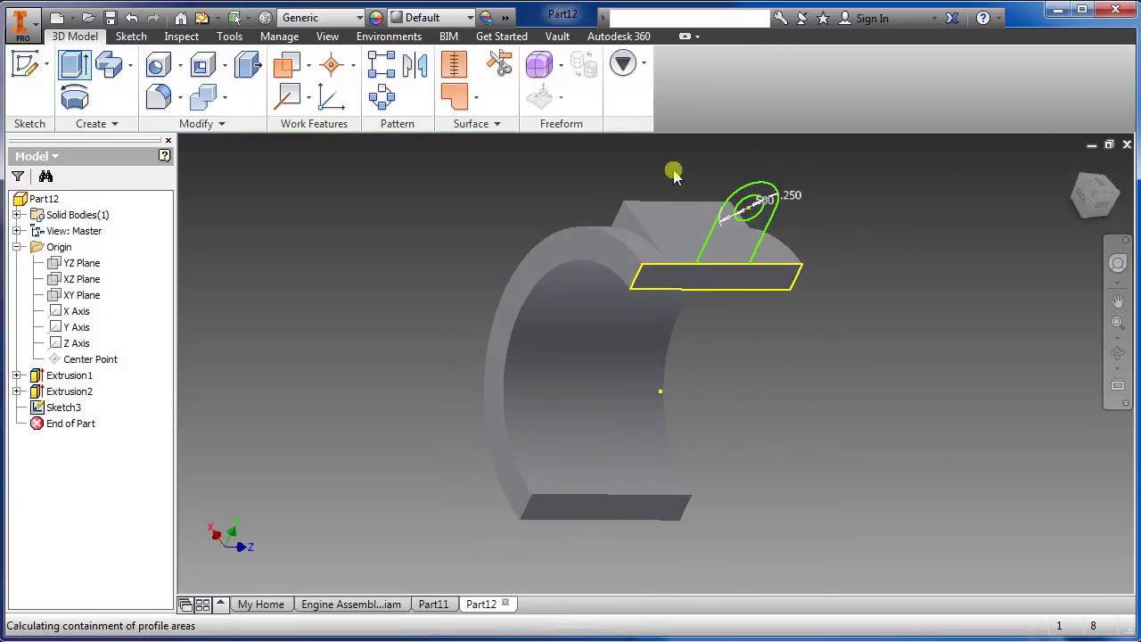
mouse_move(842, 265)
shift+middle_down()
mouse_move(815, 286)
mouse_move(628, 311)
shift+middle_up()
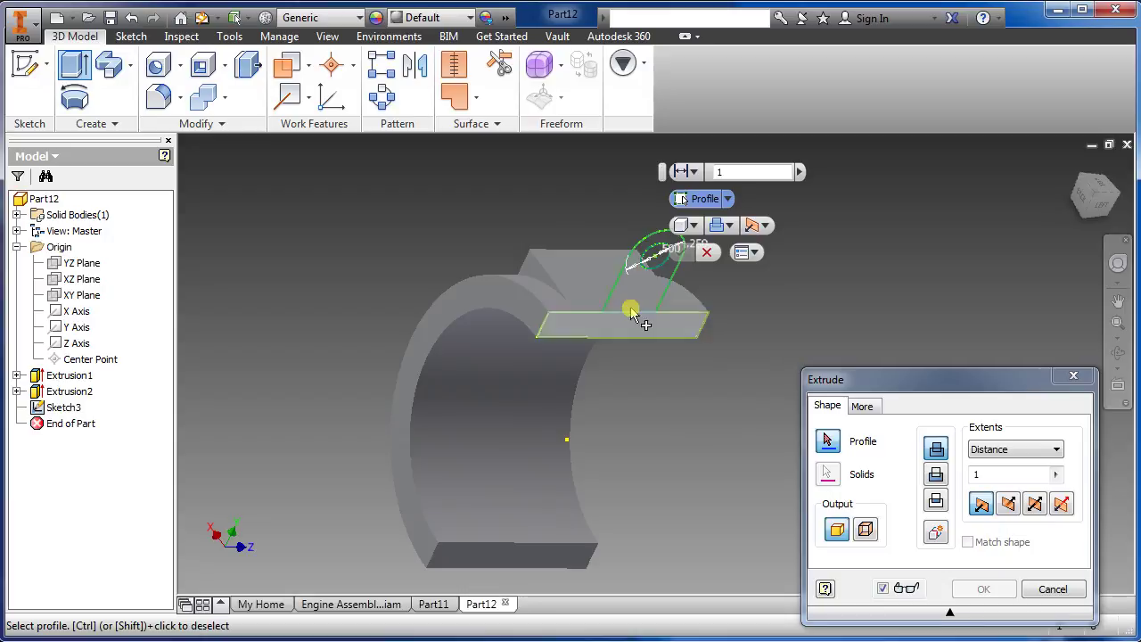
click(639, 298)
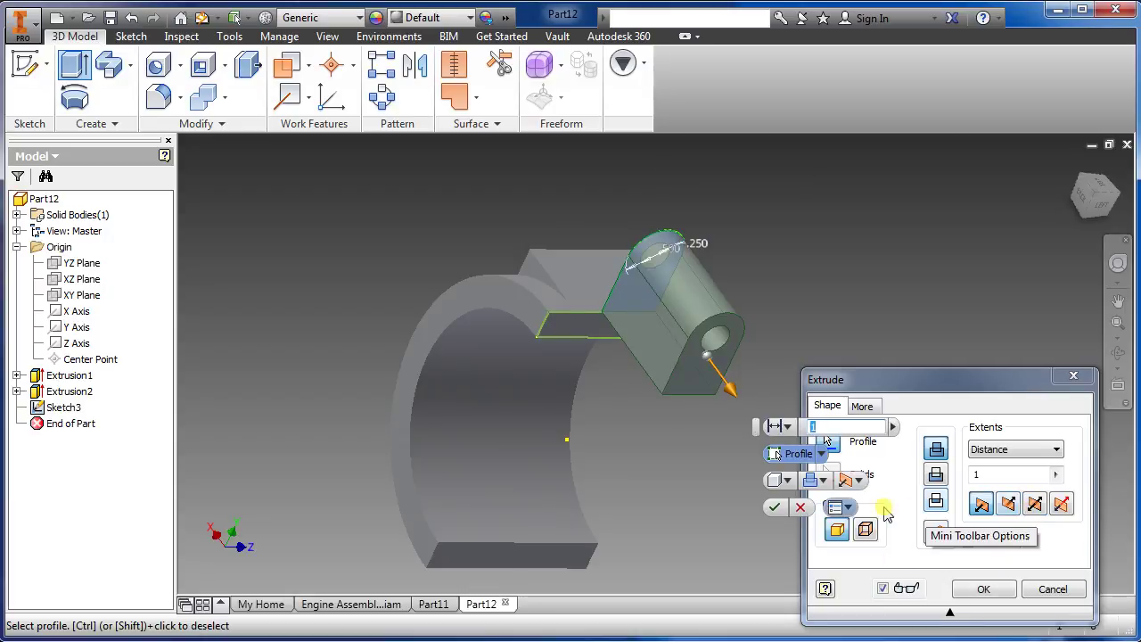
click(856, 481)
click(880, 524)
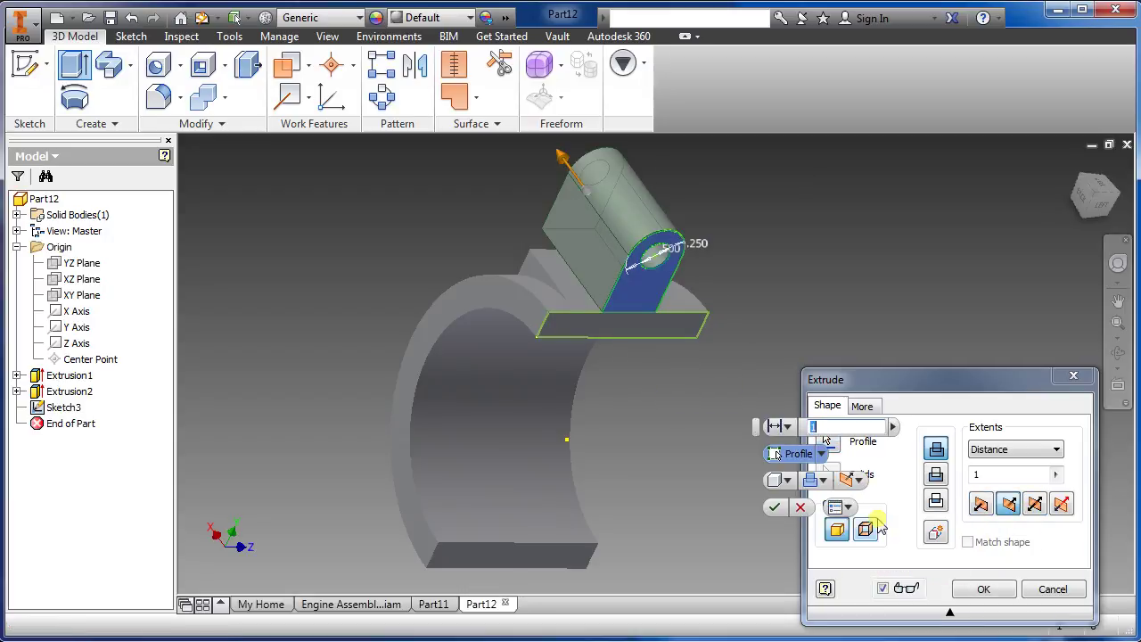
click(1026, 476)
text(.7)
key(Return)
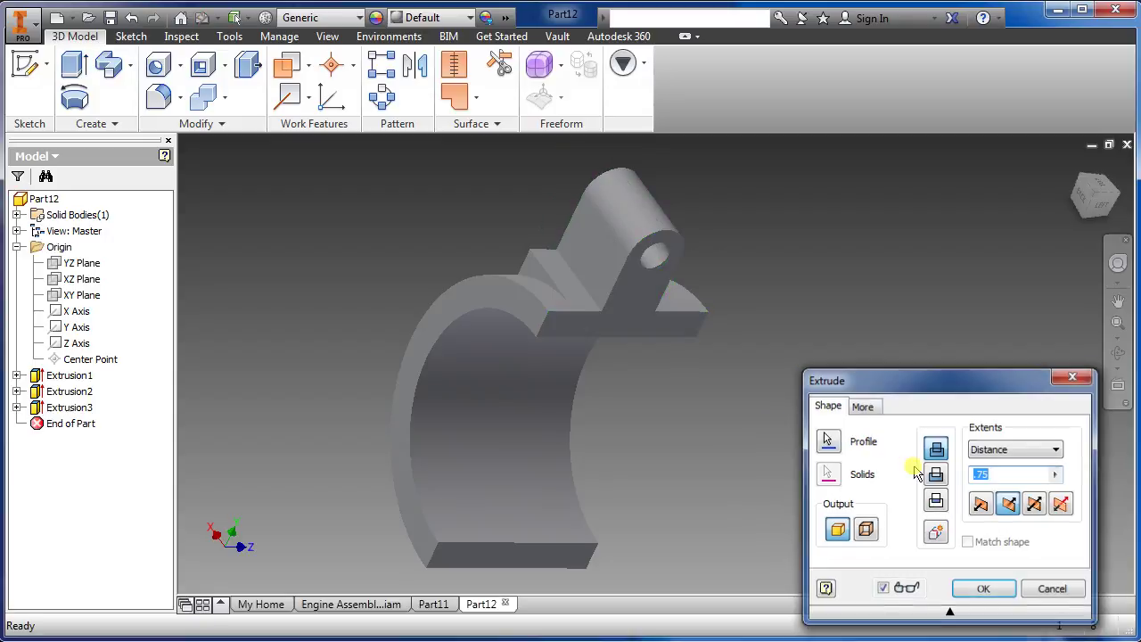
Mirror the lug extrusion about the XZ plane to the half ring's other end.
shift+middle_drag(651, 475, 703, 473)
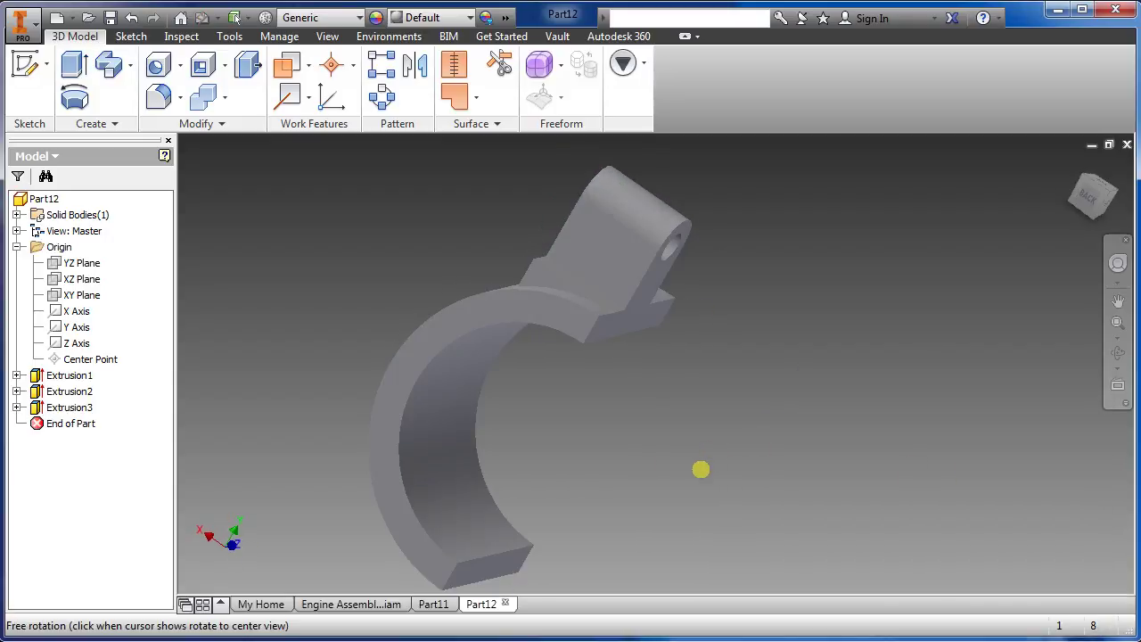
scroll(701, 474, down, 3)
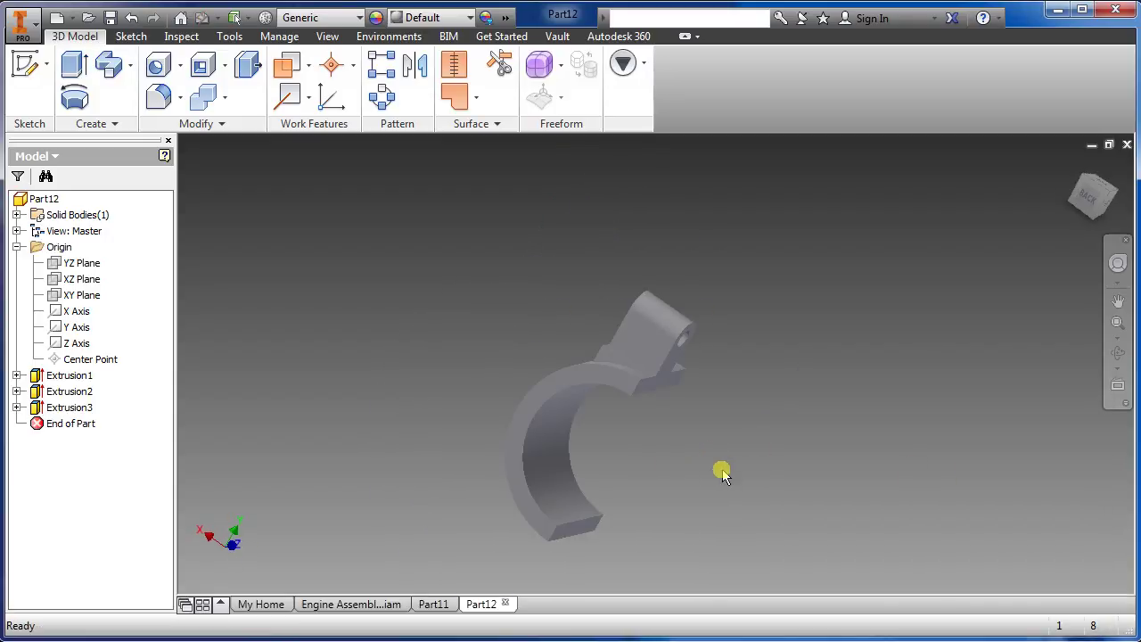
click(415, 65)
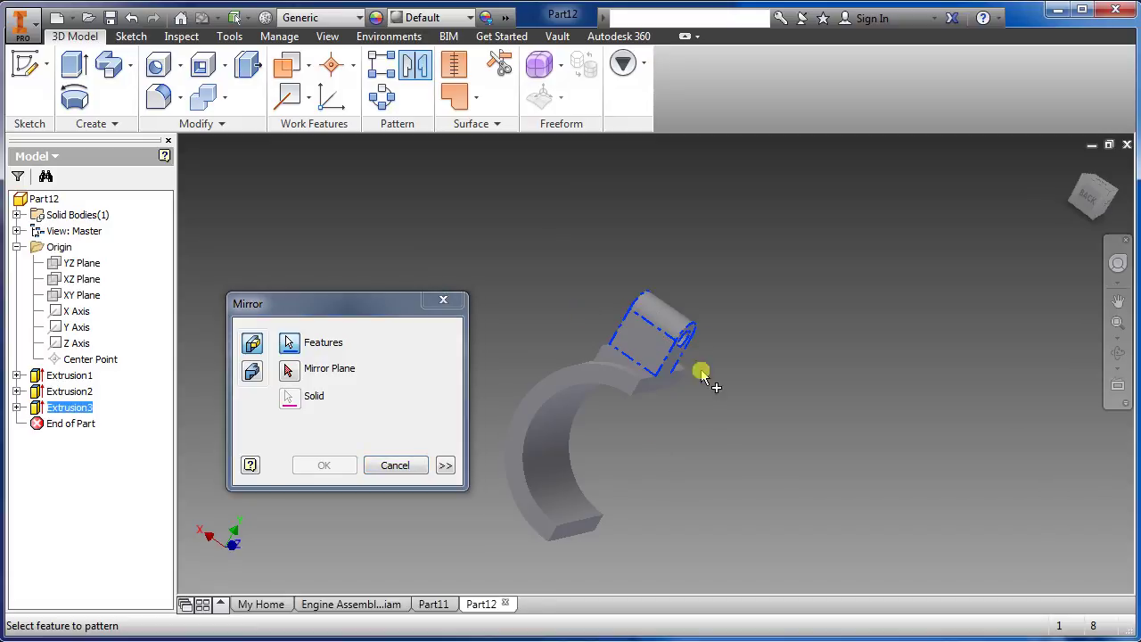
click(292, 375)
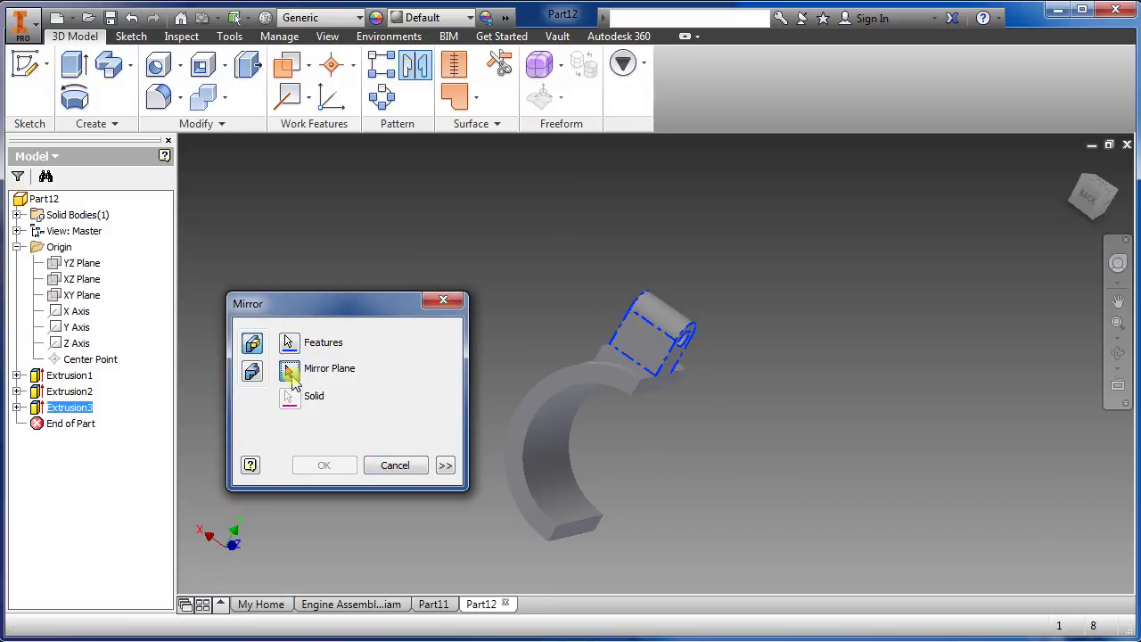
click(79, 283)
click(333, 466)
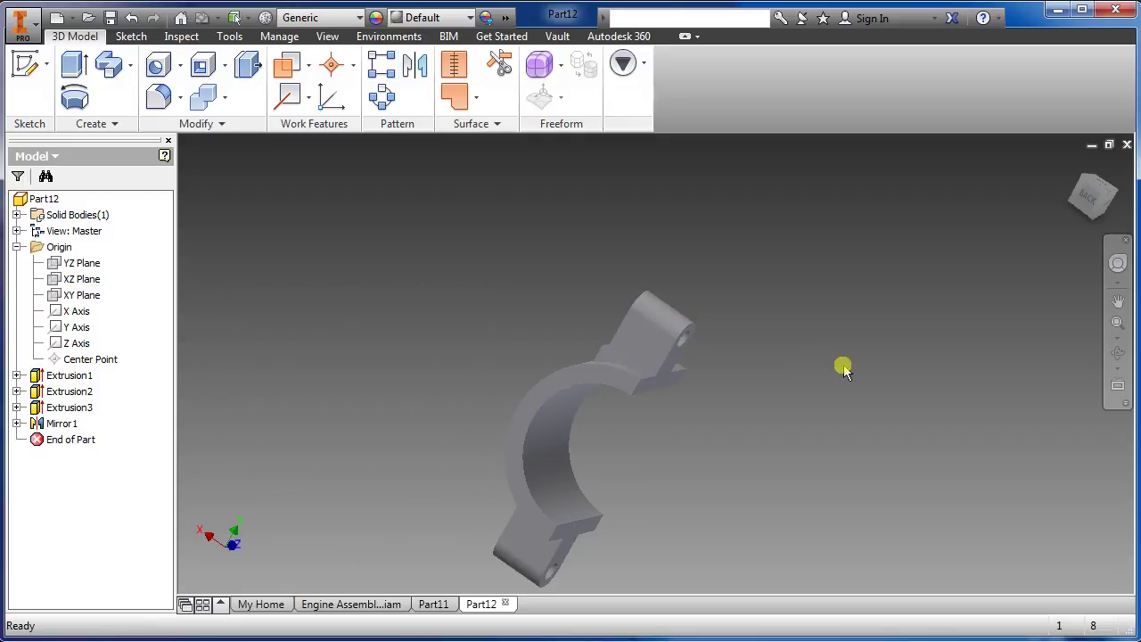
shift+middle_drag(734, 516, 710, 525)
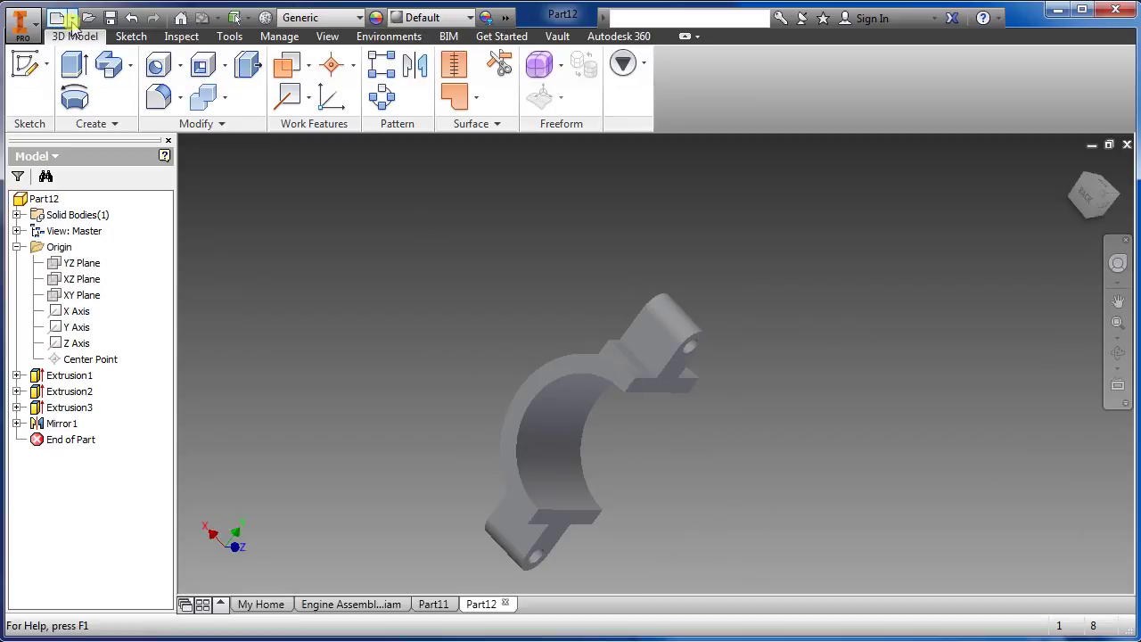
Create a new part and sketch a 3 in diameter circle centred on the origin on the XY plane.
click(70, 21)
click(82, 117)
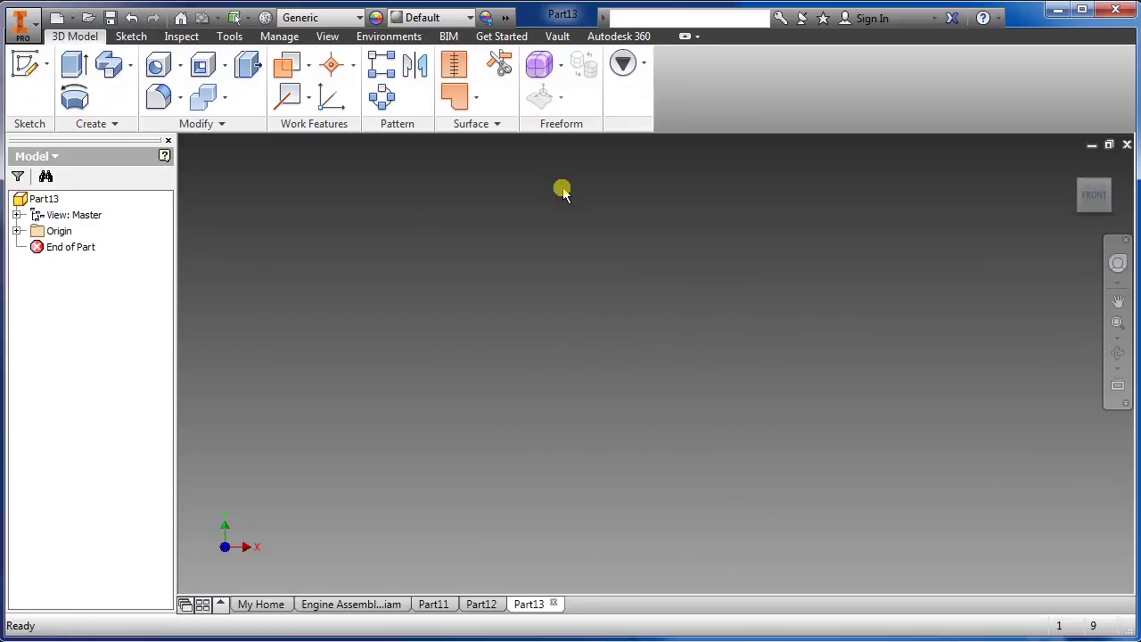
click(34, 73)
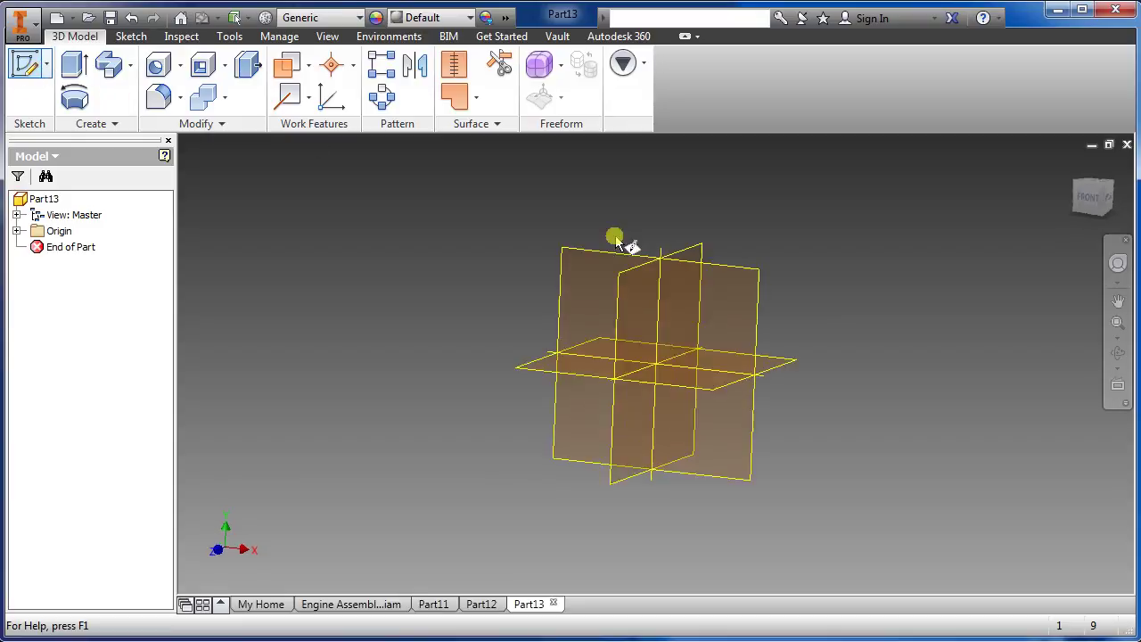
click(599, 234)
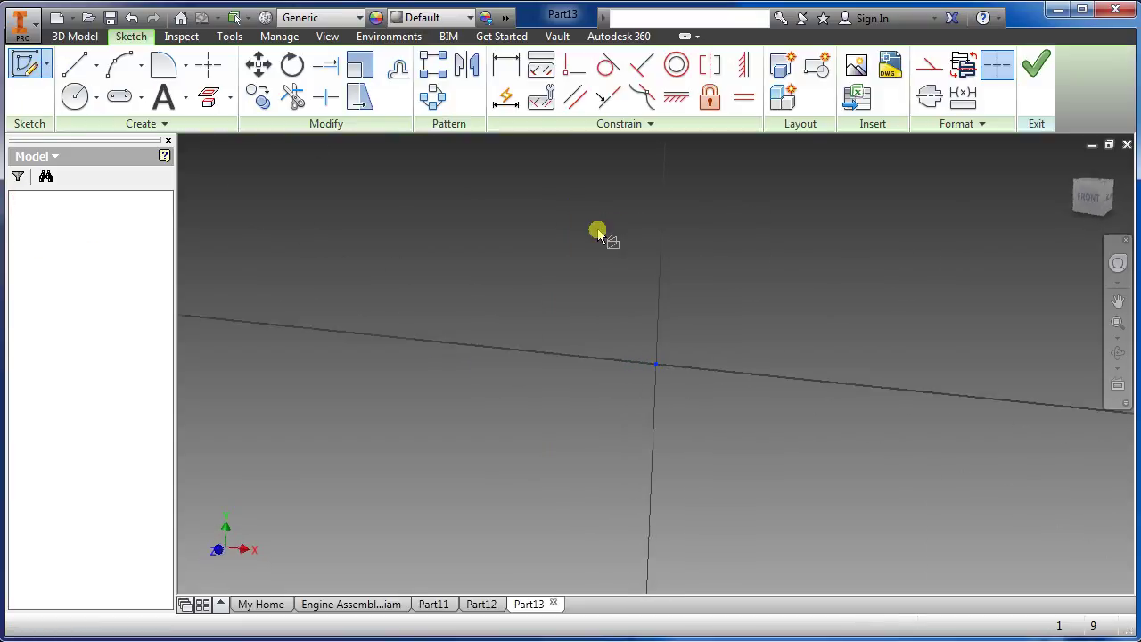
click(77, 96)
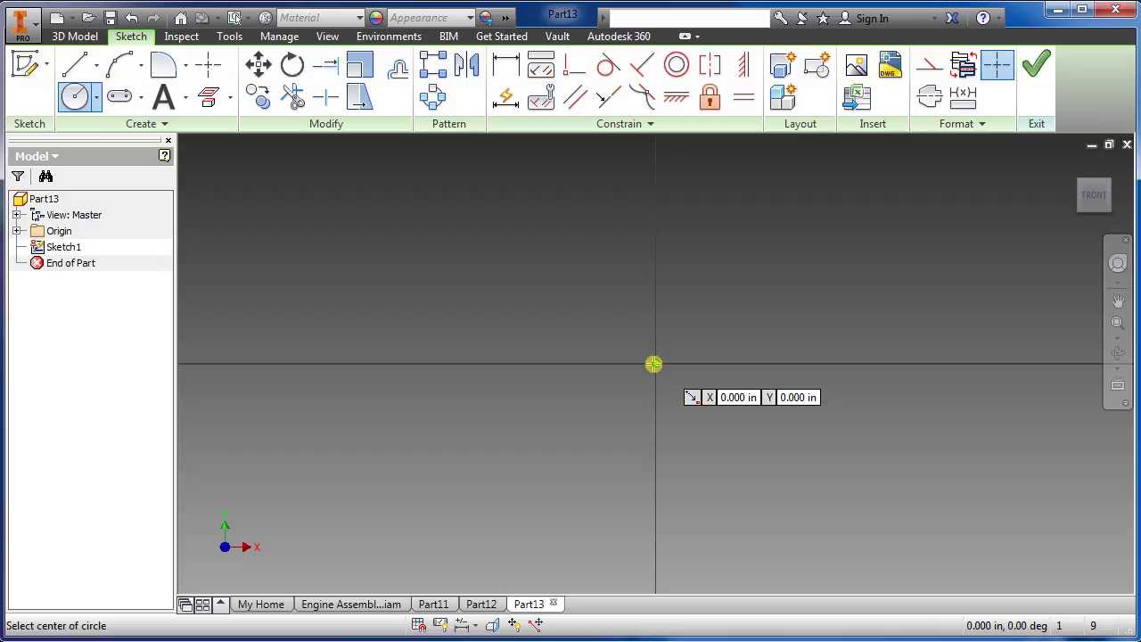
click(654, 364)
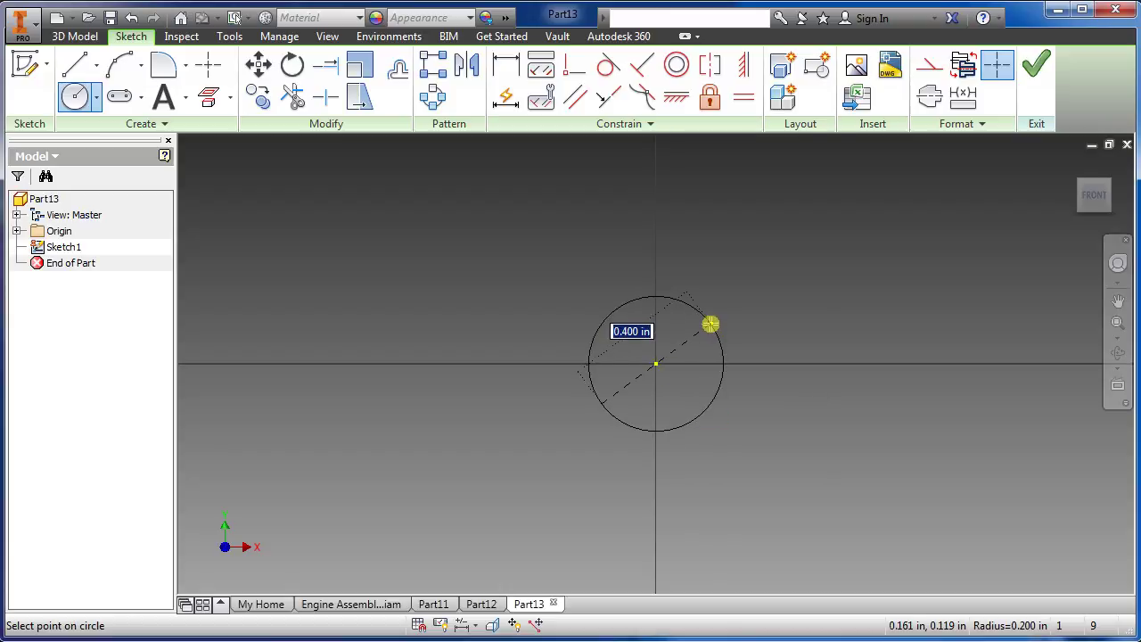
text(3)
key(Return)
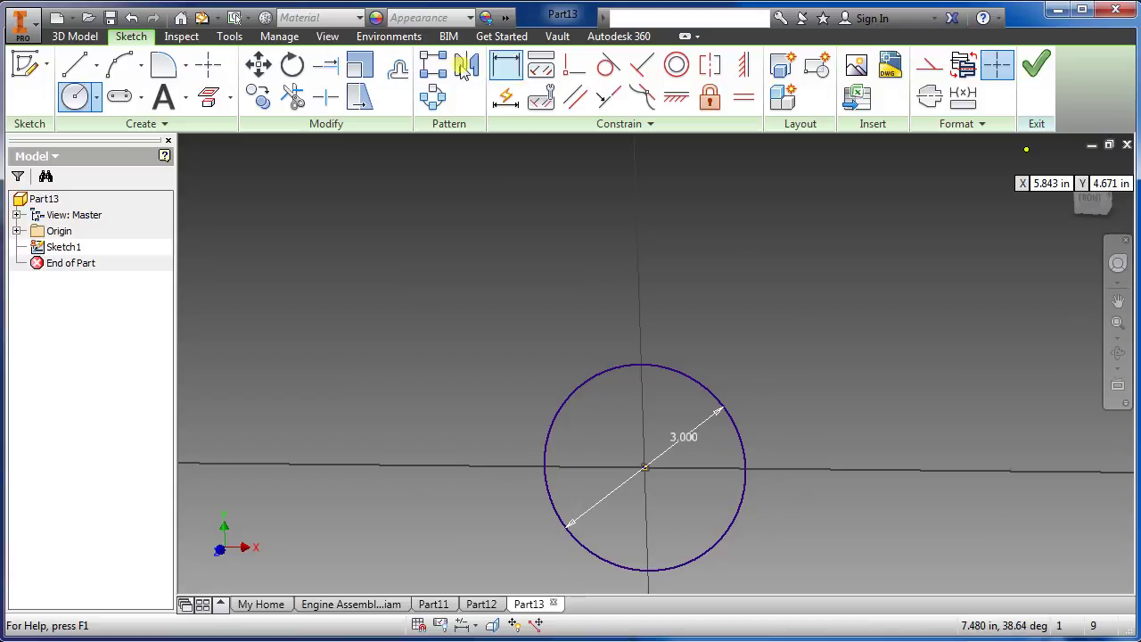
click(1034, 66)
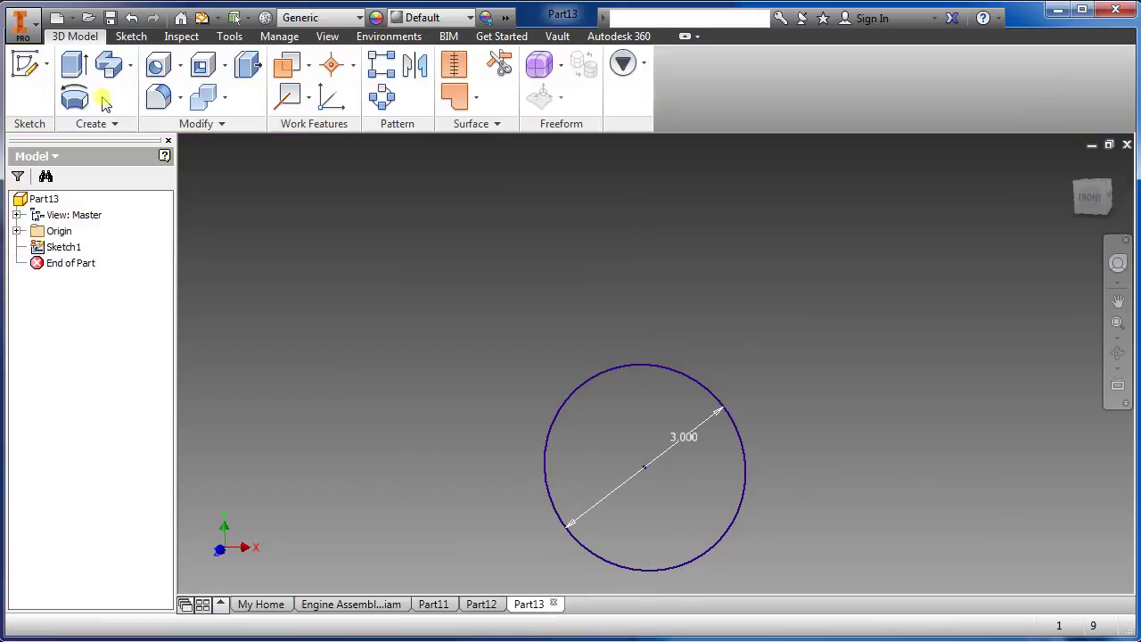
Extrude the 3 in circle 1 in with the direction flipped backward to form a solid disc.
click(74, 68)
shift+middle_drag(705, 535, 580, 419)
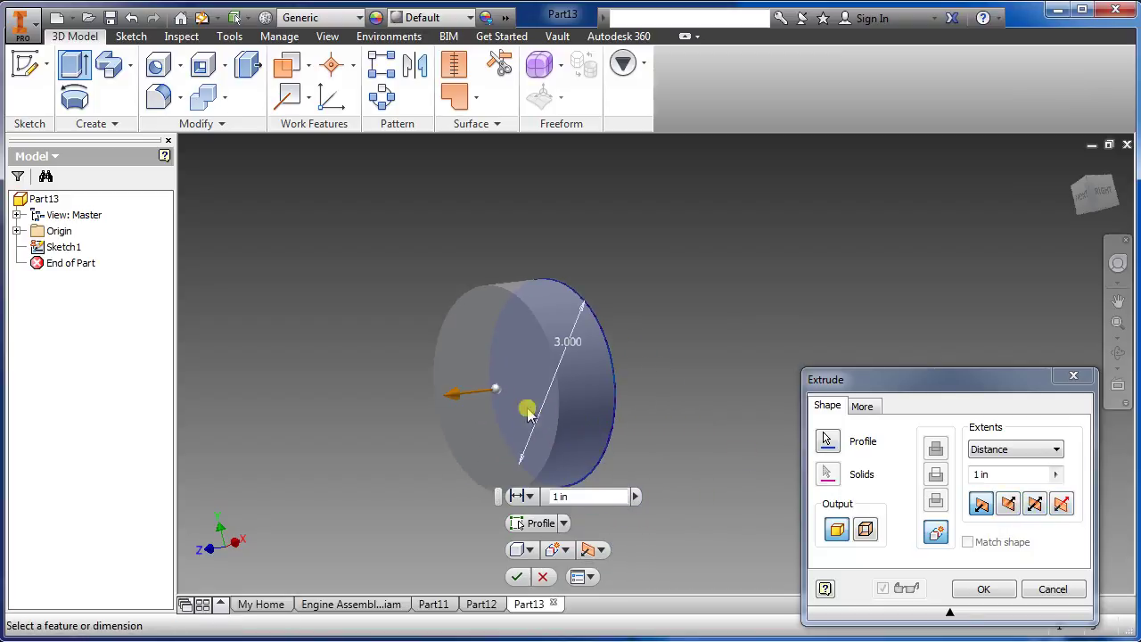
click(1008, 505)
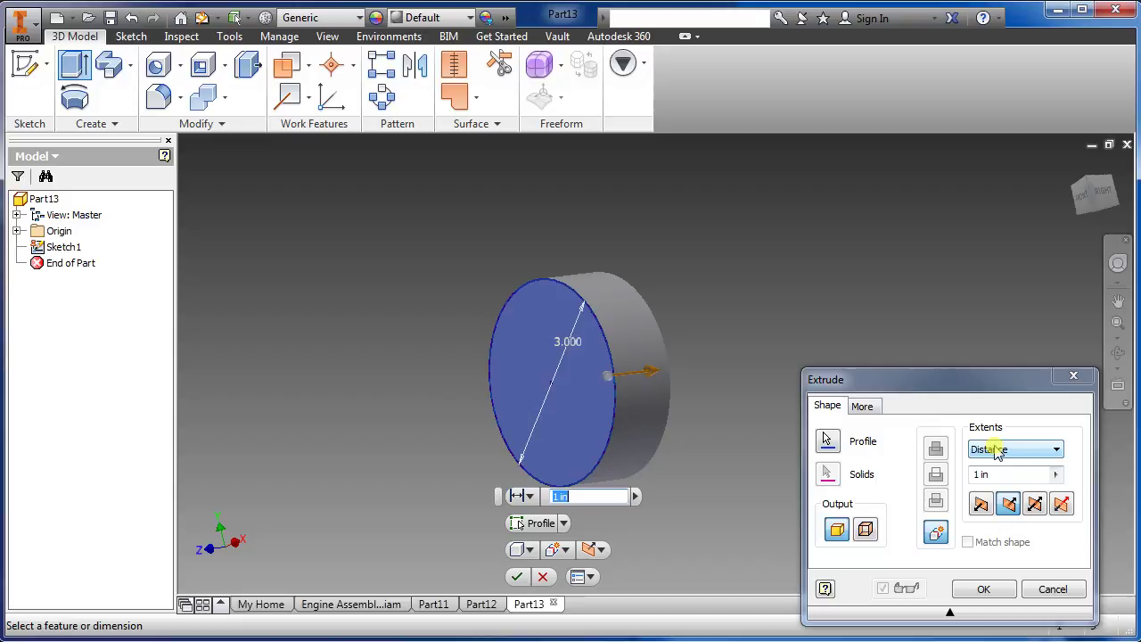
shift+middle_drag(731, 406, 654, 494)
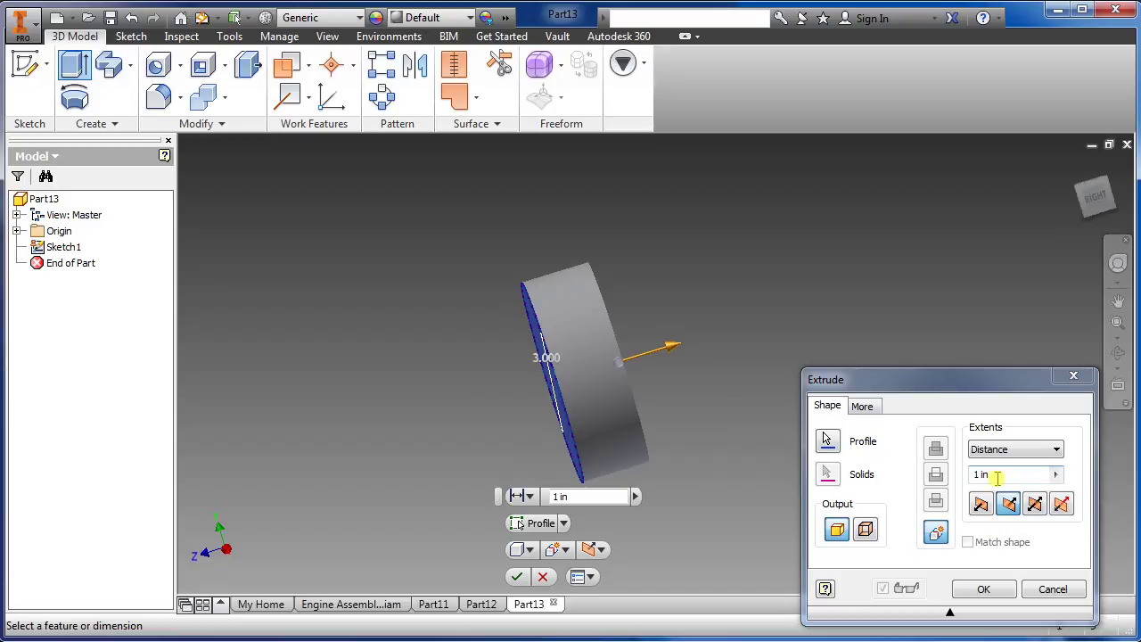
click(989, 589)
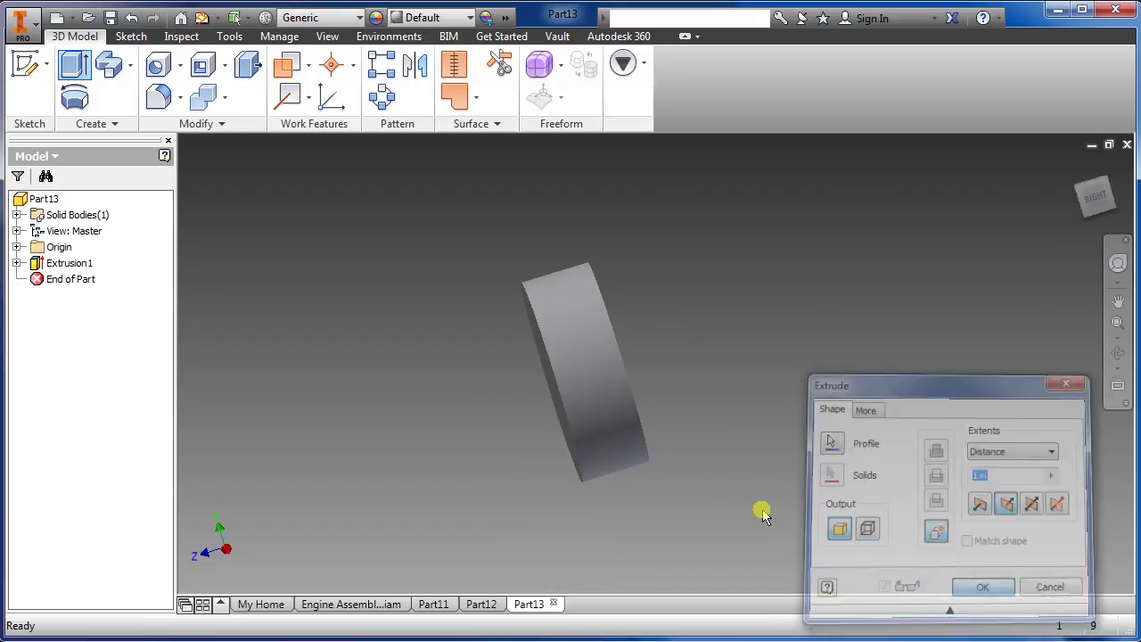
Sketch a 2 in diameter circle centred on the disc's back face and finish the sketch.
shift+middle_drag(734, 502, 657, 532)
click(587, 432)
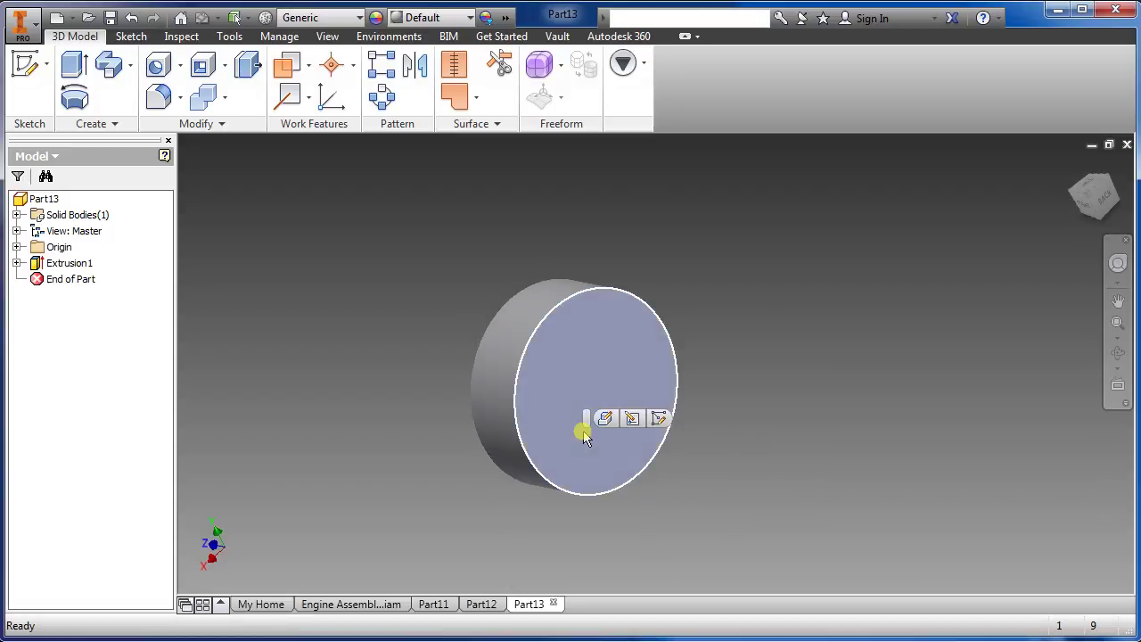
click(606, 418)
key(c)
click(655, 365)
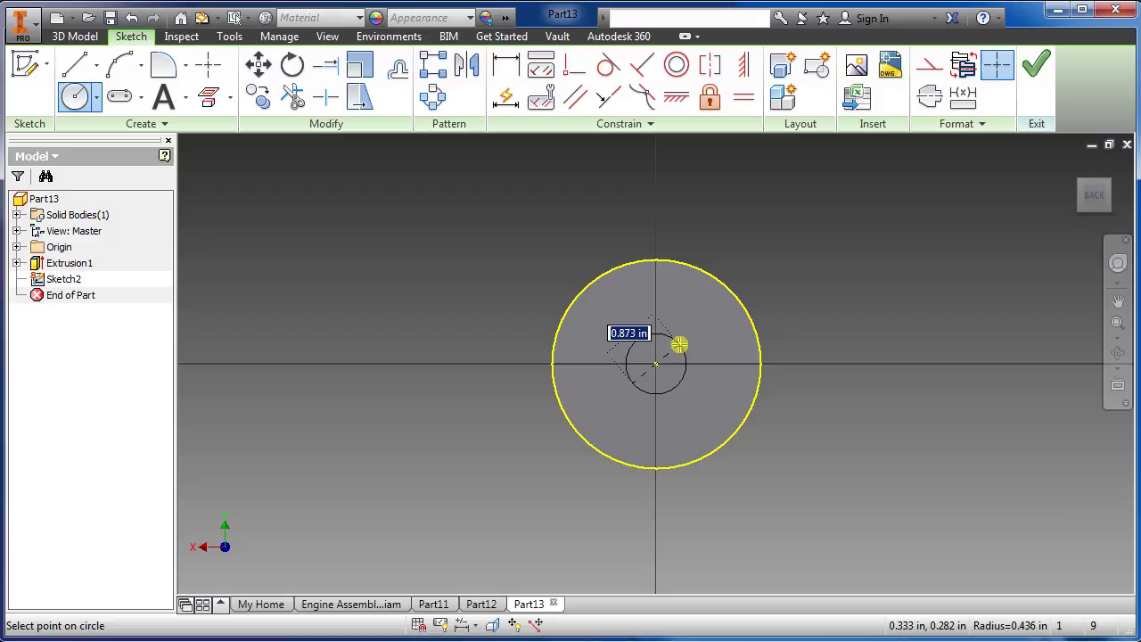
text(2)
key(Return)
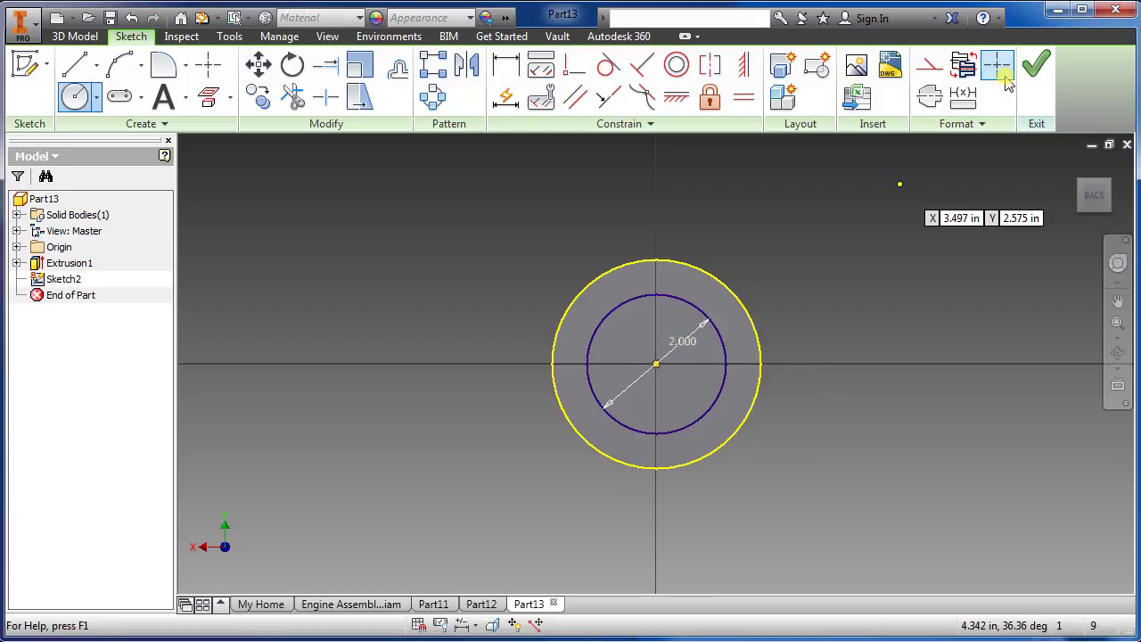
click(1037, 69)
Extrude the 2 in circle outward from the disc's back face as a cylindrical boss joined to the disc.
key(e)
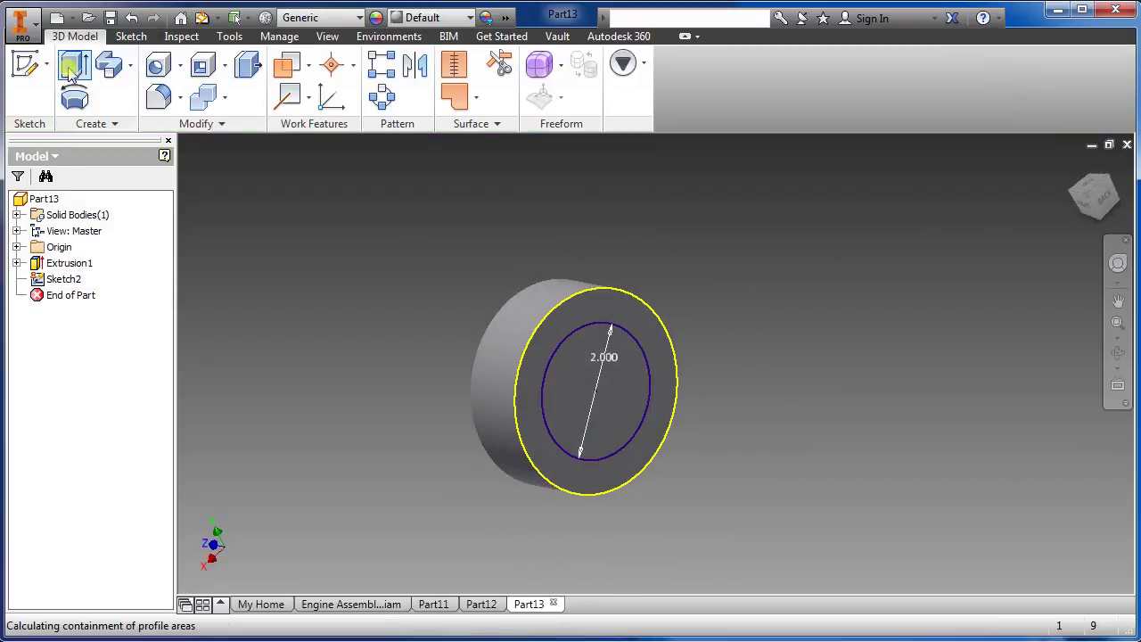
click(581, 409)
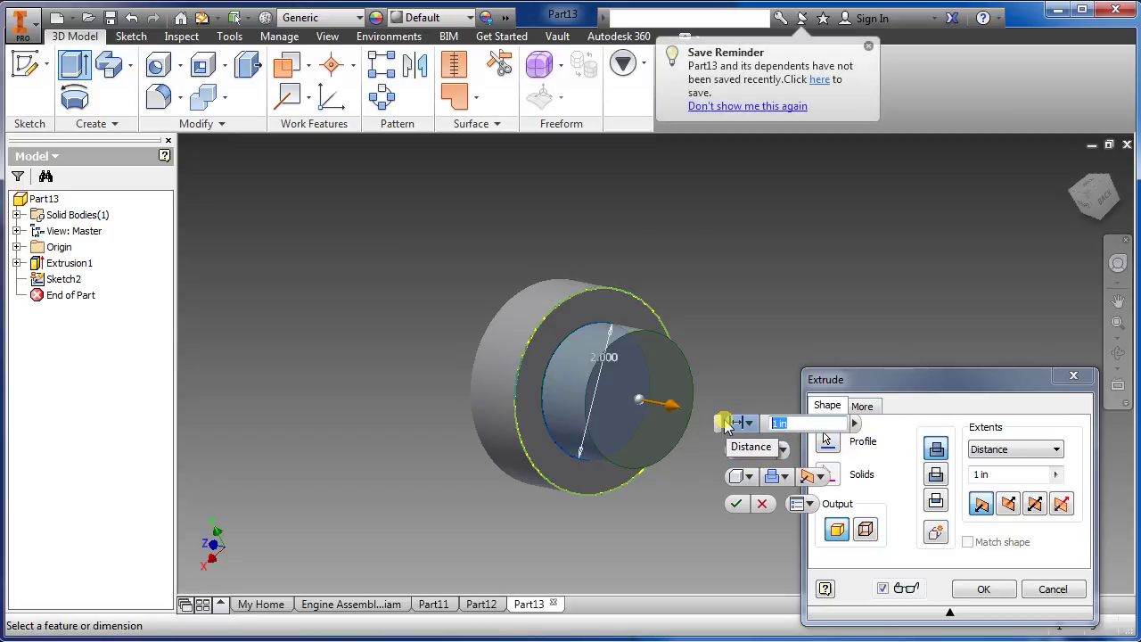
key(Return)
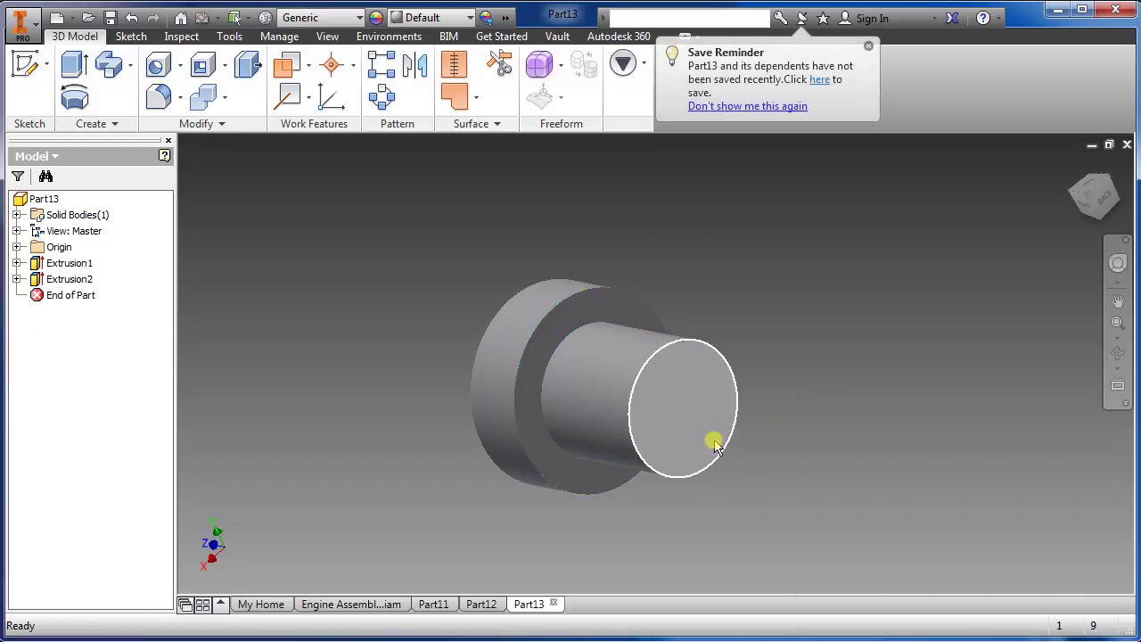
On the boss's end face, sketch a vertical slot from its centre upward with 2 in centre distance and 4 in width, and finish the sketch.
scroll(593, 506, down, 3)
middle_drag(683, 523, 665, 500)
click(578, 470)
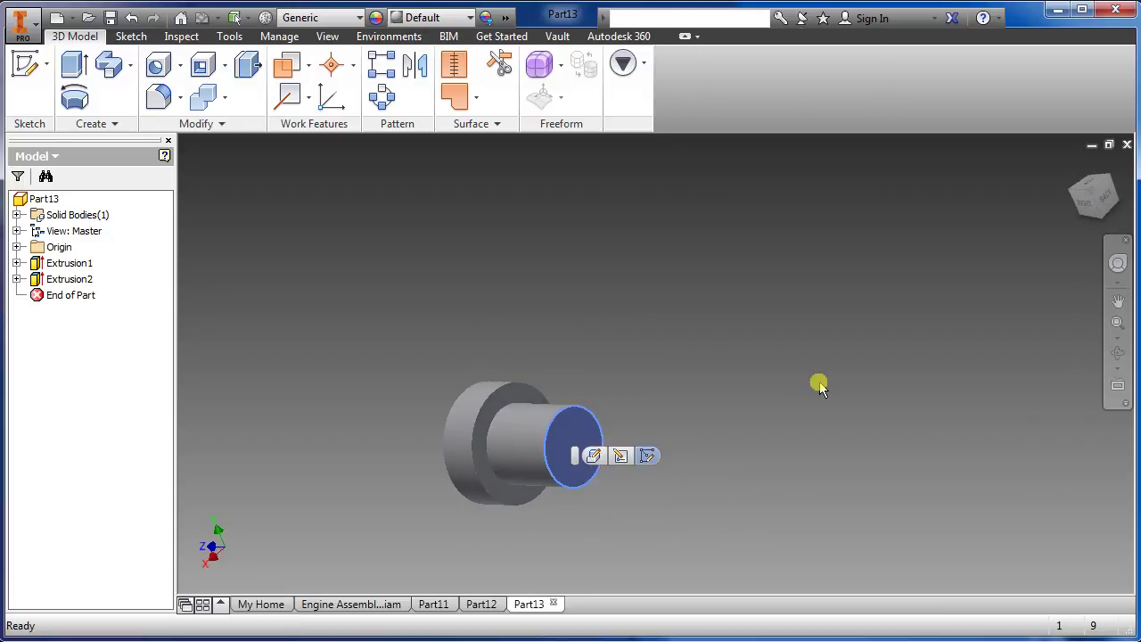
click(25, 65)
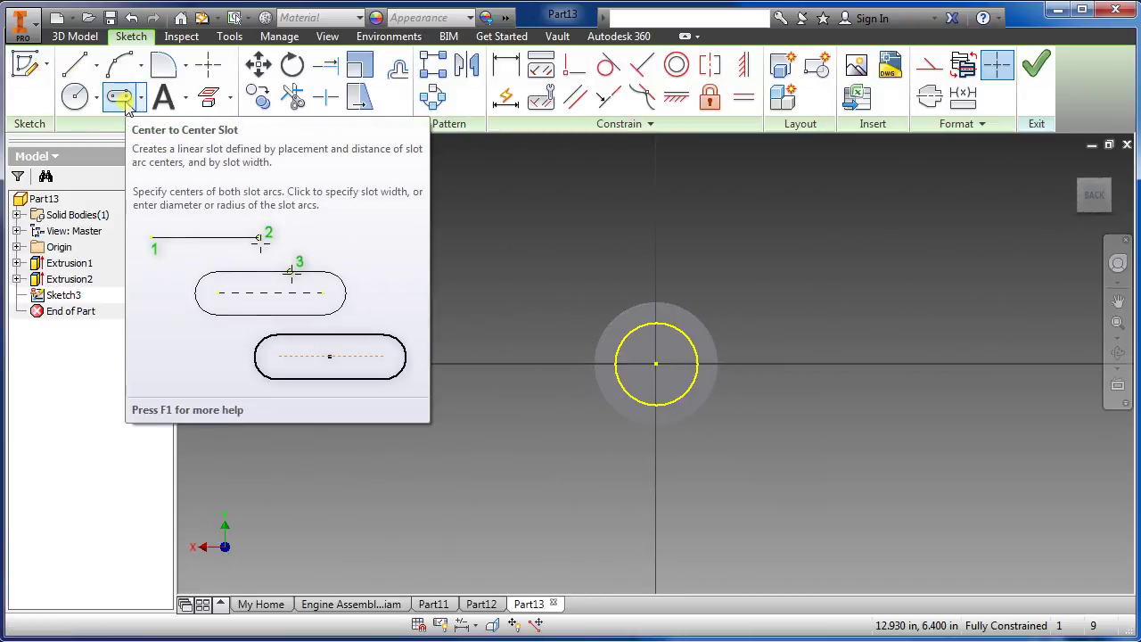
click(126, 102)
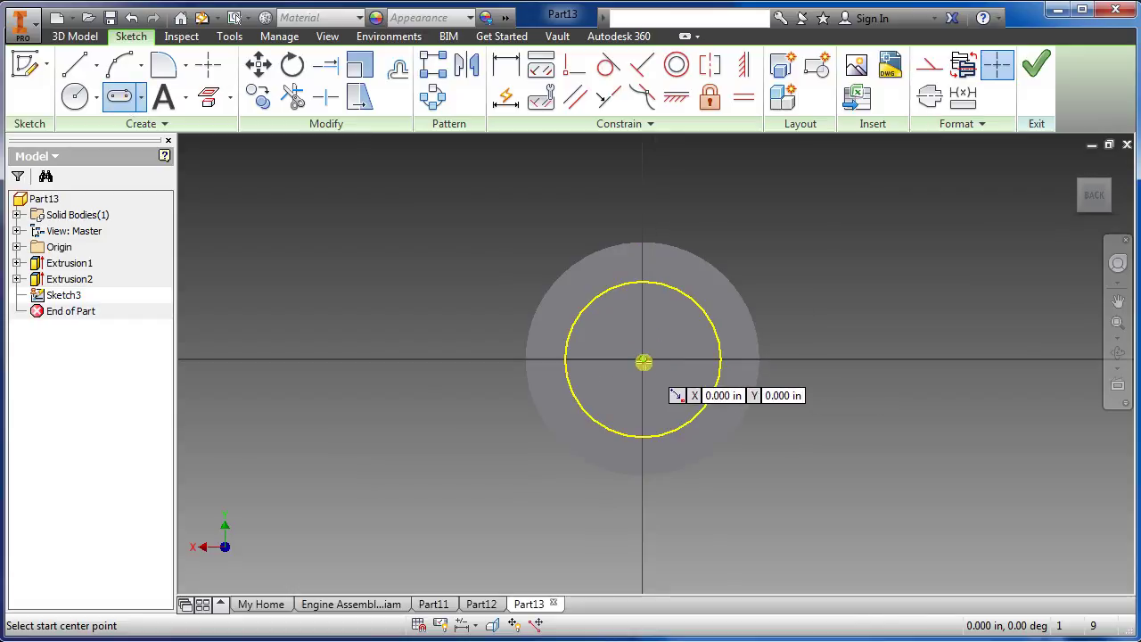
click(643, 360)
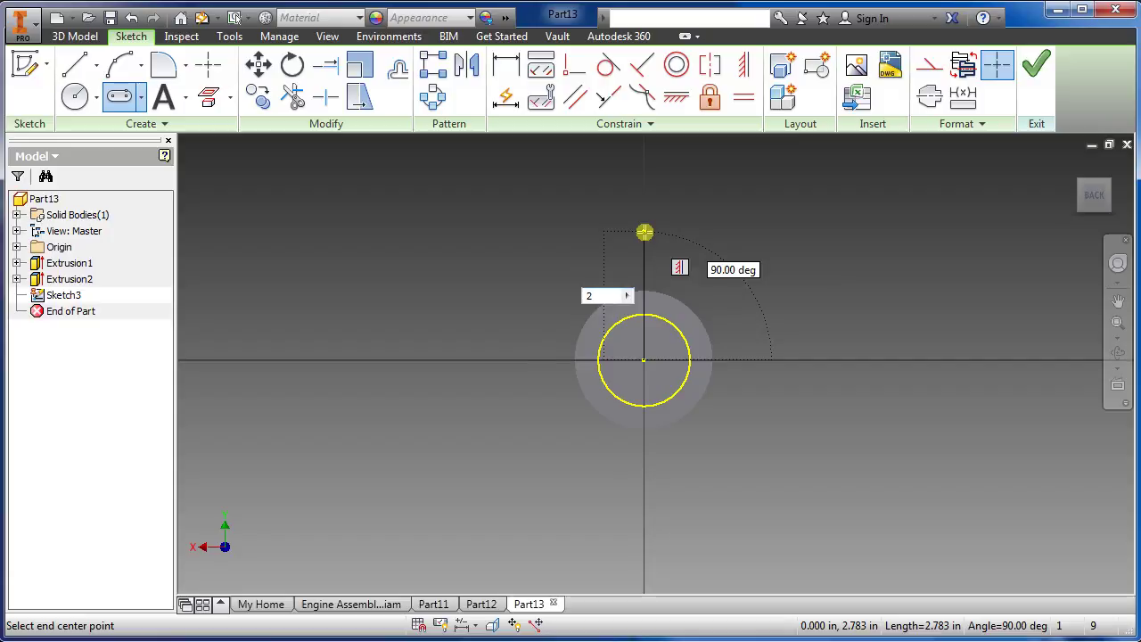
key(Return)
text(4)
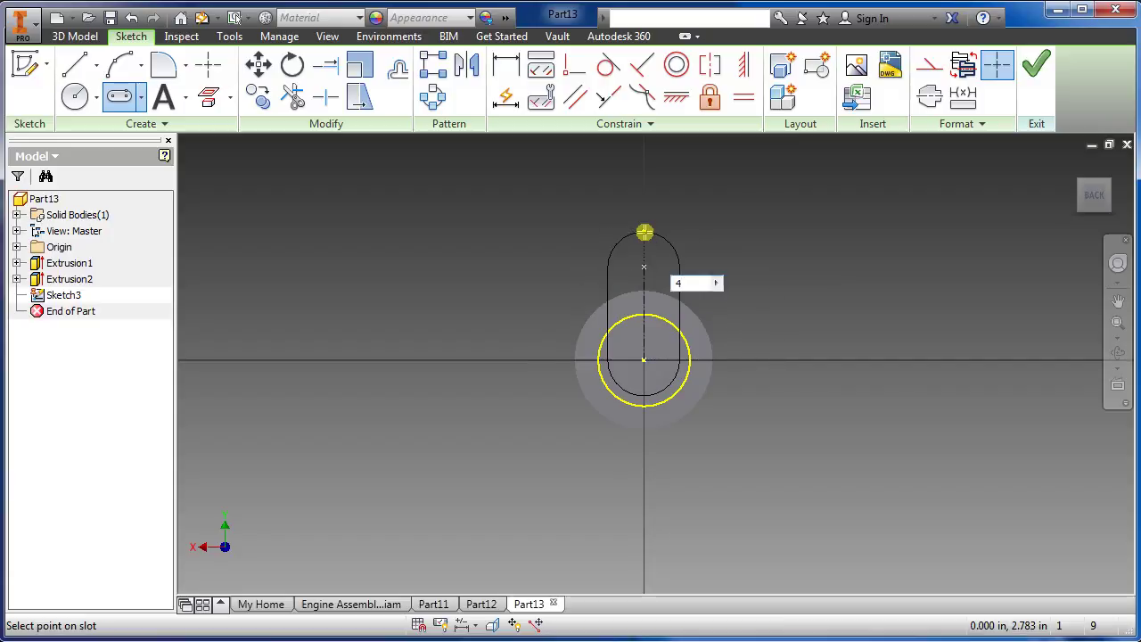
key(Return)
shift+middle_drag(441, 433, 469, 432)
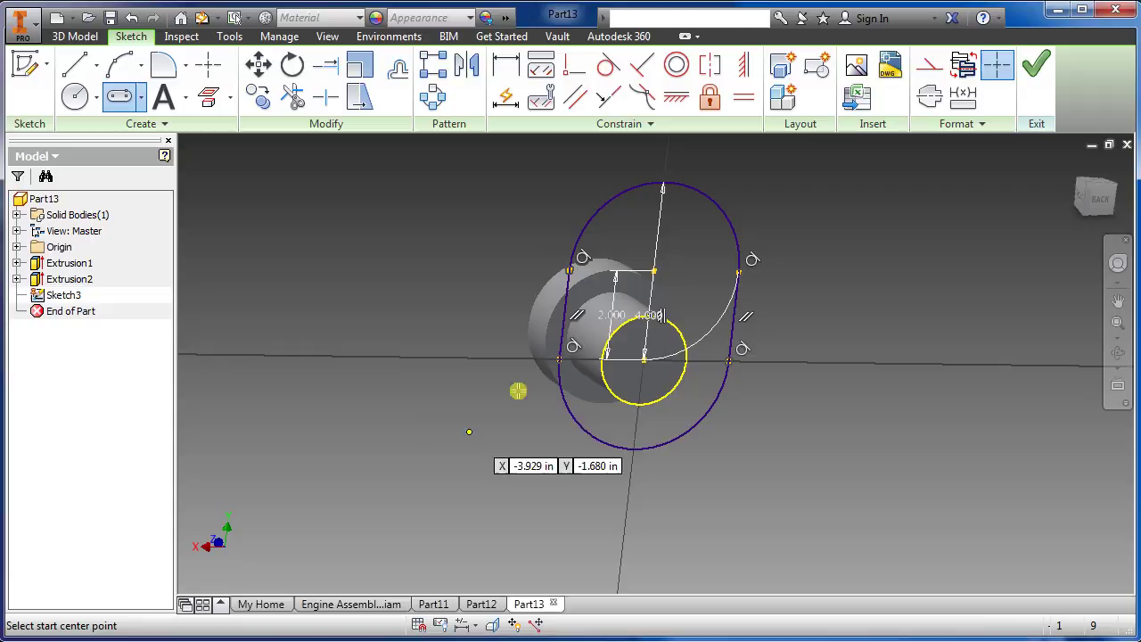
click(1037, 64)
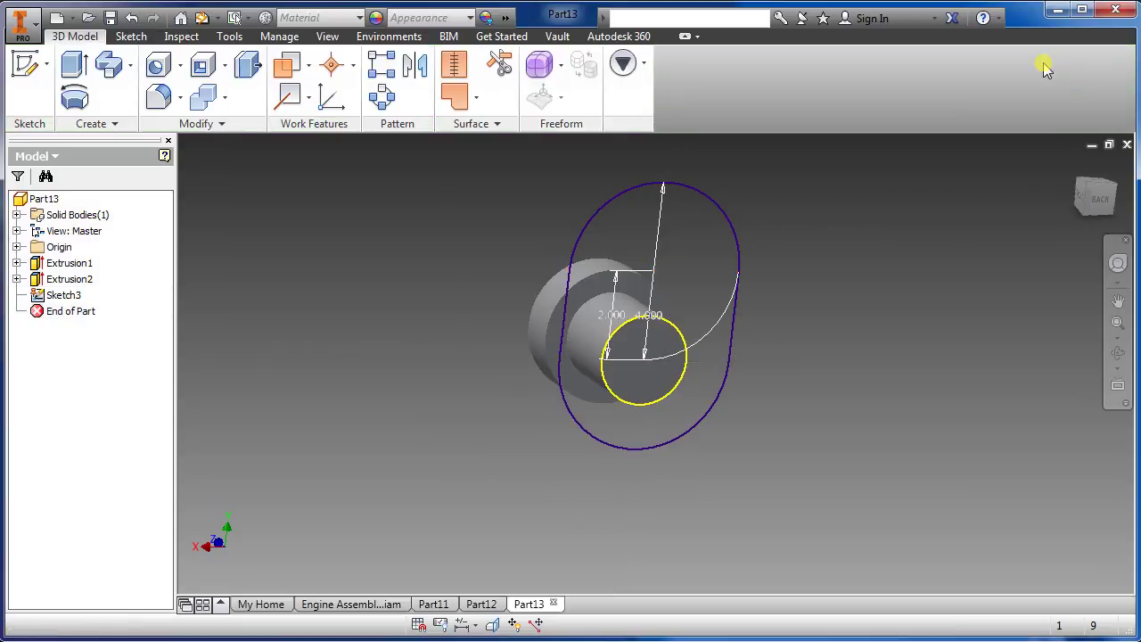
Extrude the whole slot profile 0.5 in outward from the boss as a joined web plate.
click(75, 67)
click(702, 304)
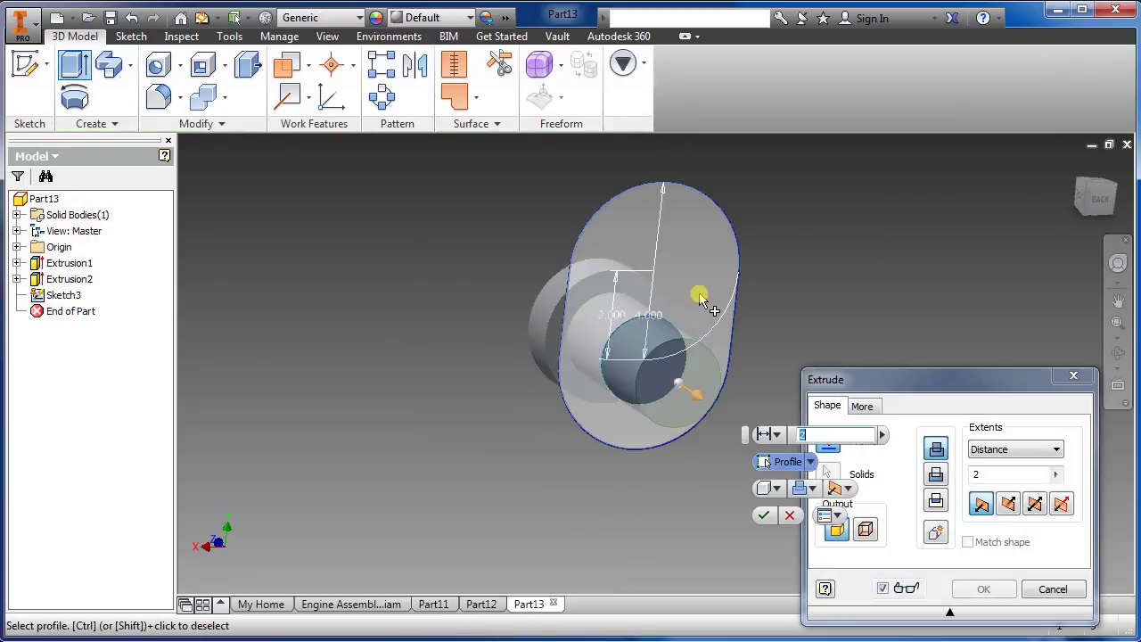
click(704, 297)
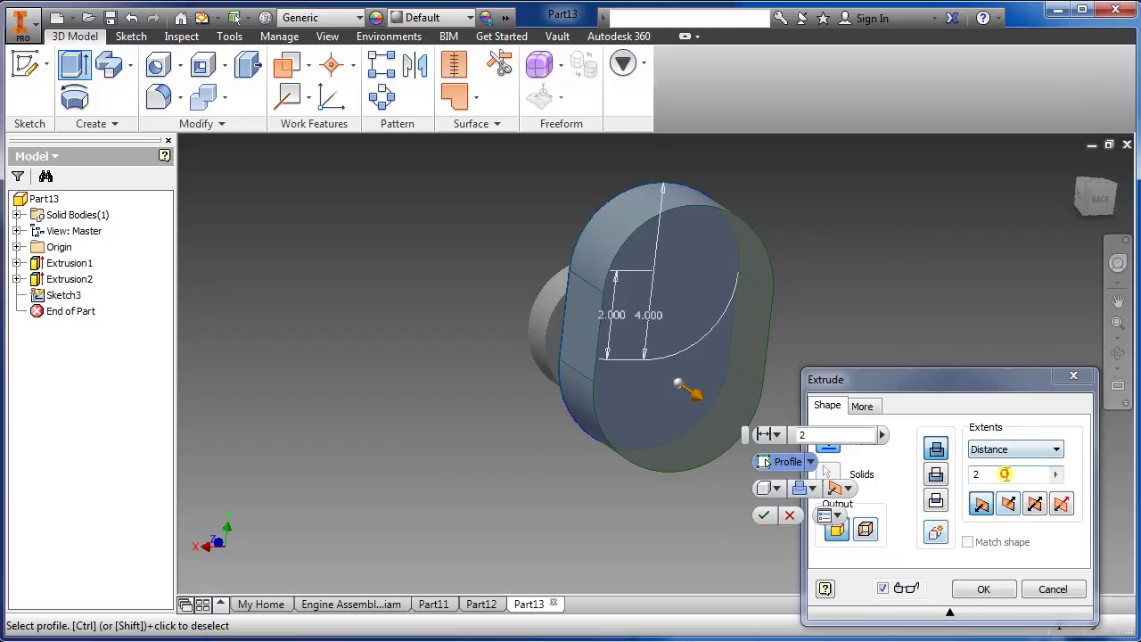
key(Return)
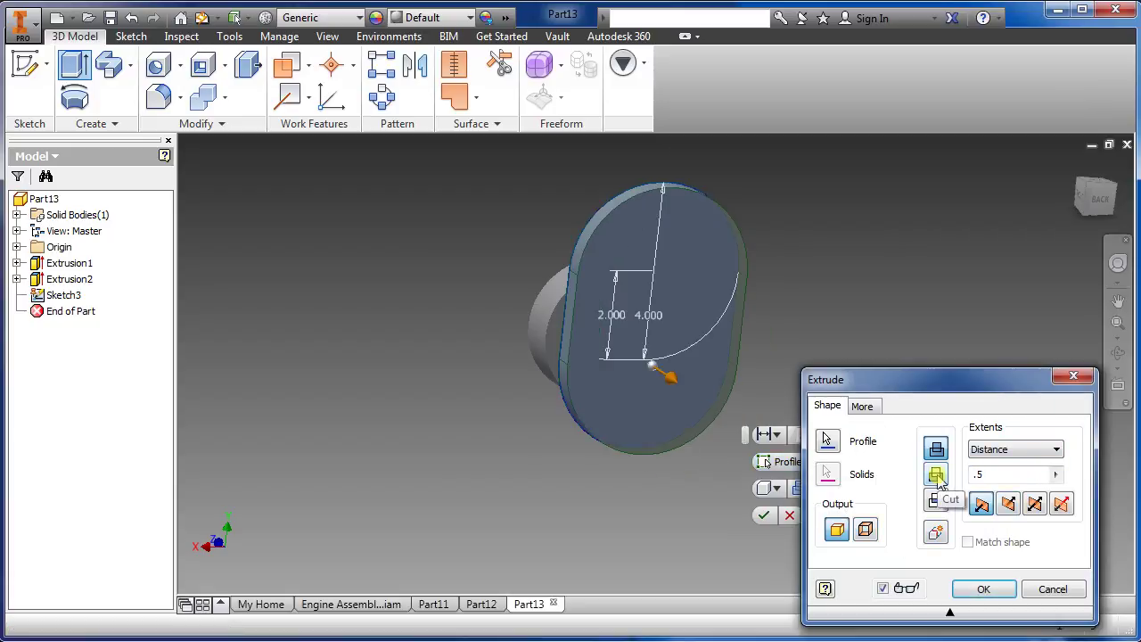
Sketch a 2 in diameter circle on the web plate's outer face, centred on the slot's upper arc centre, and finish the sketch.
shift+middle_drag(731, 475, 749, 392)
click(658, 294)
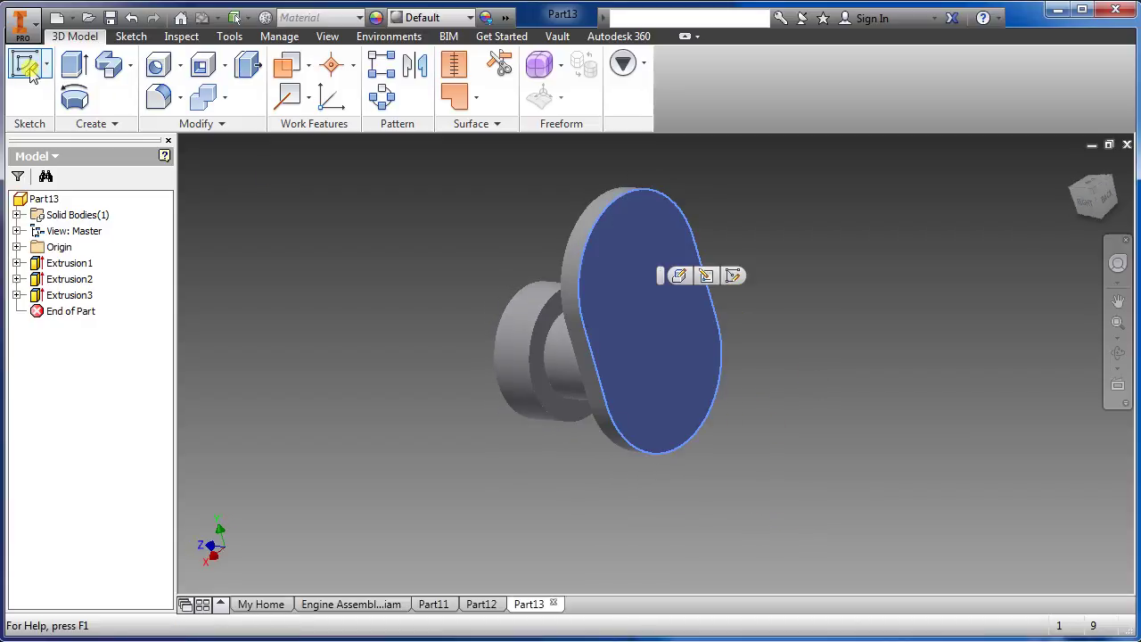
click(678, 273)
key(c)
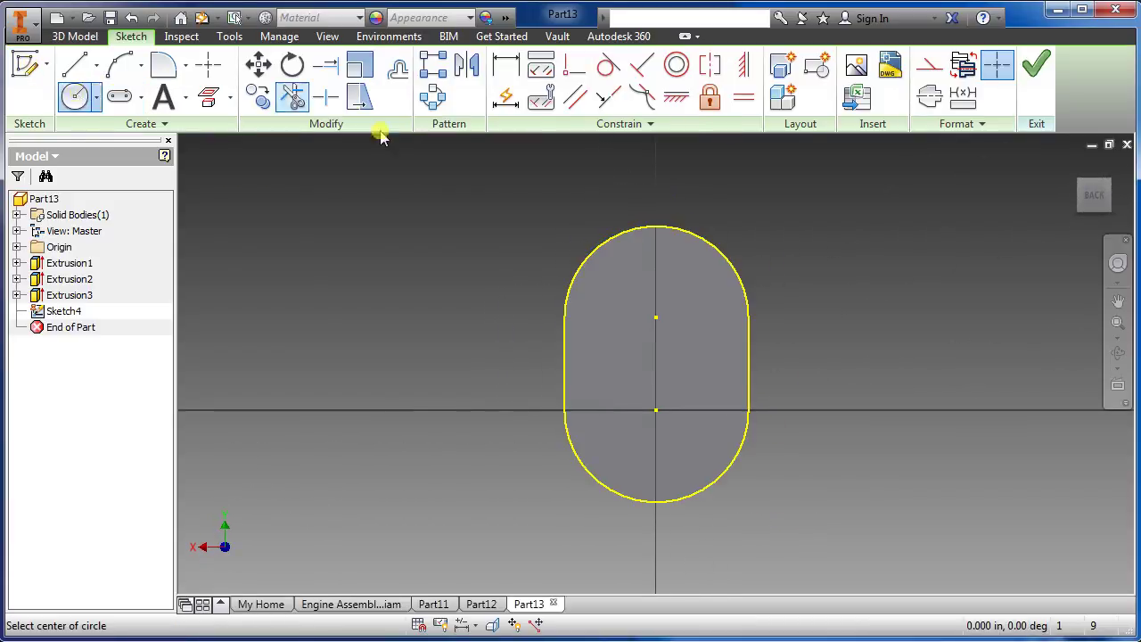
click(656, 317)
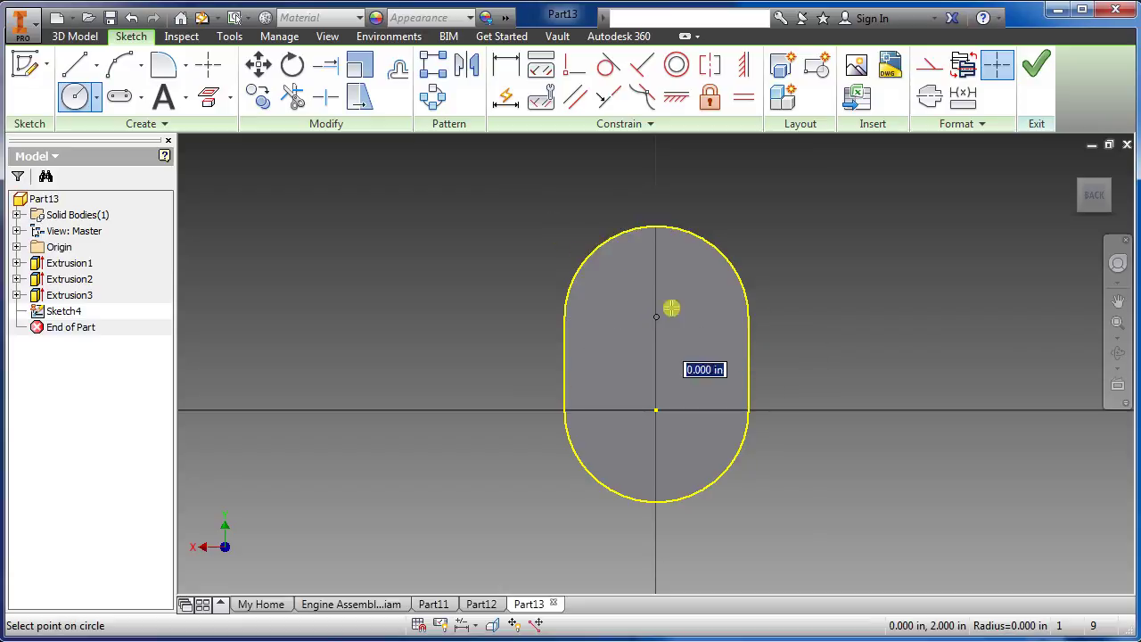
text(2)
key(Return)
click(1036, 65)
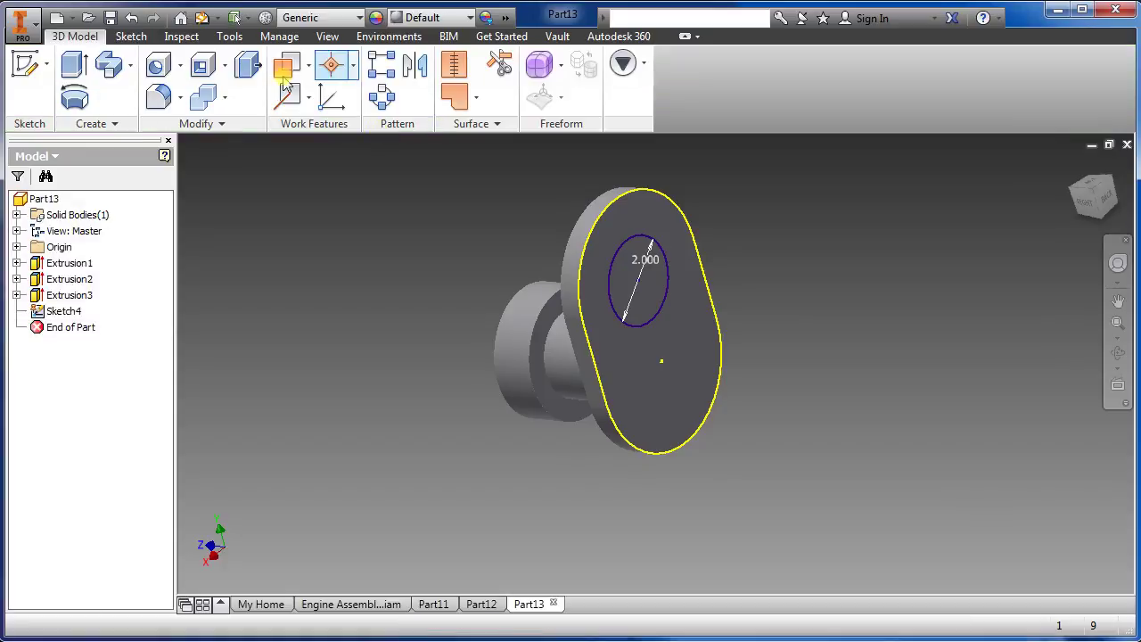
Extrude the 2 in circle 1.5 in outward from the web plate as a joined crank pin.
click(74, 64)
click(629, 292)
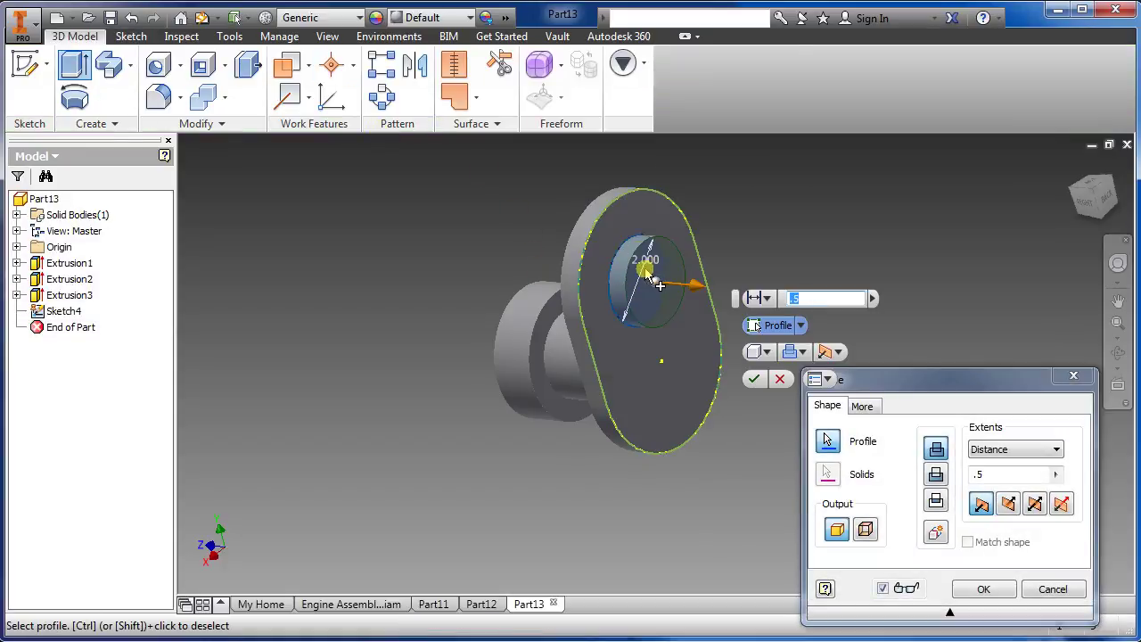
click(816, 299)
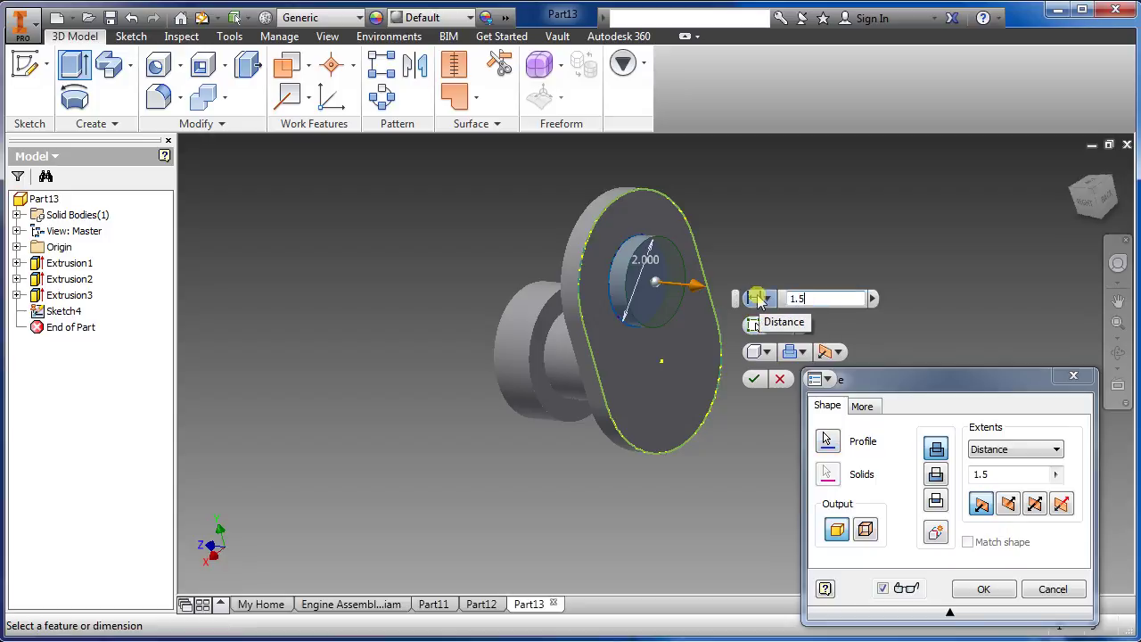
text(1.5)
key(Return)
Start a sketch on the crank pin's end face, project the web plate's outline onto it, and finish the sketch.
mouse_move(757, 295)
shift+middle_down()
mouse_move(788, 365)
mouse_move(673, 382)
mouse_move(795, 420)
mouse_move(723, 452)
mouse_move(666, 443)
mouse_move(754, 314)
shift+middle_up()
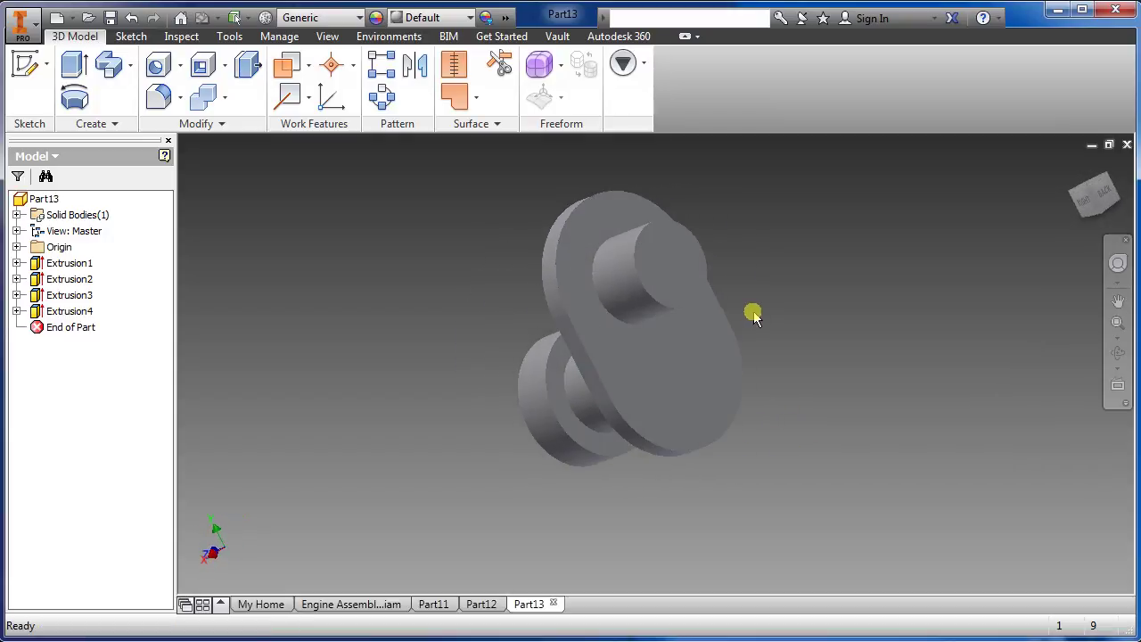
click(678, 258)
click(753, 253)
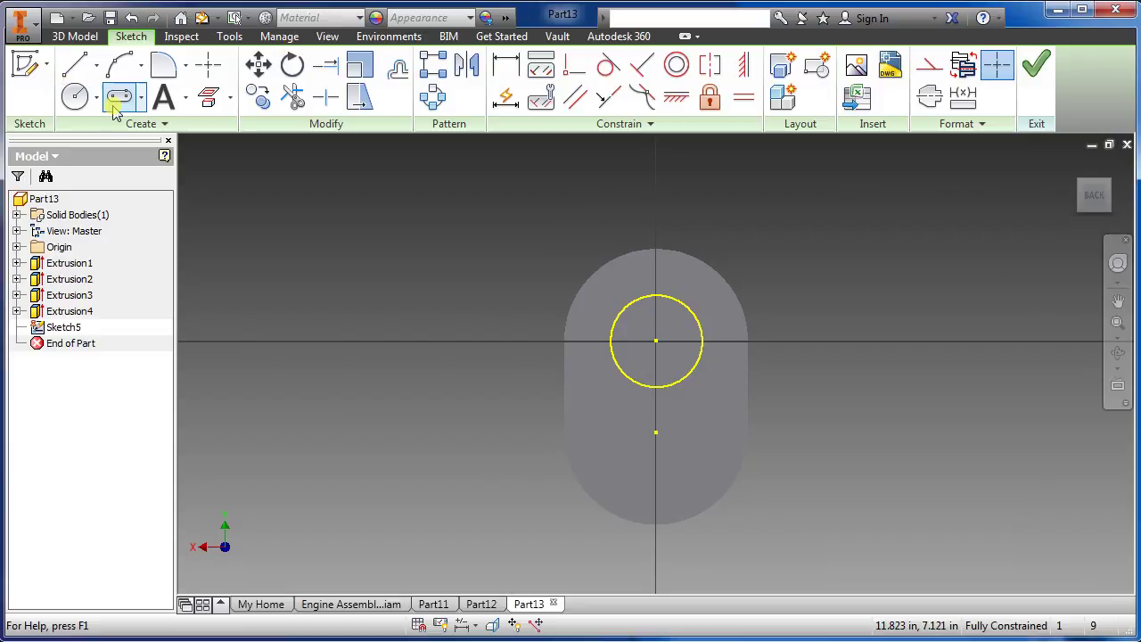
click(211, 98)
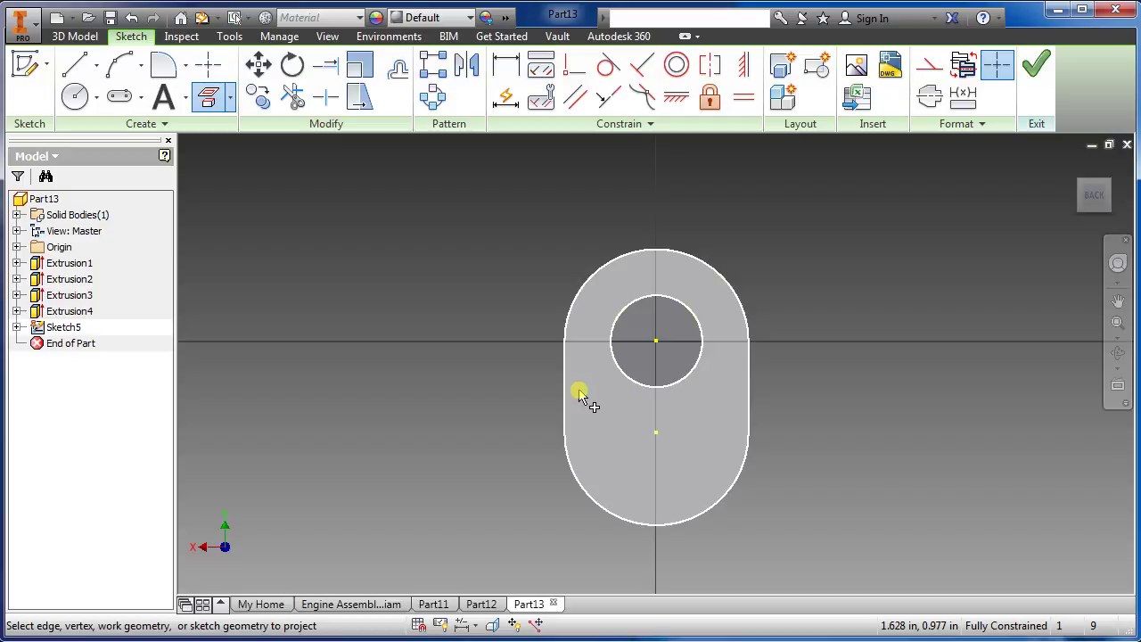
click(581, 393)
shift+middle_drag(438, 400, 530, 415)
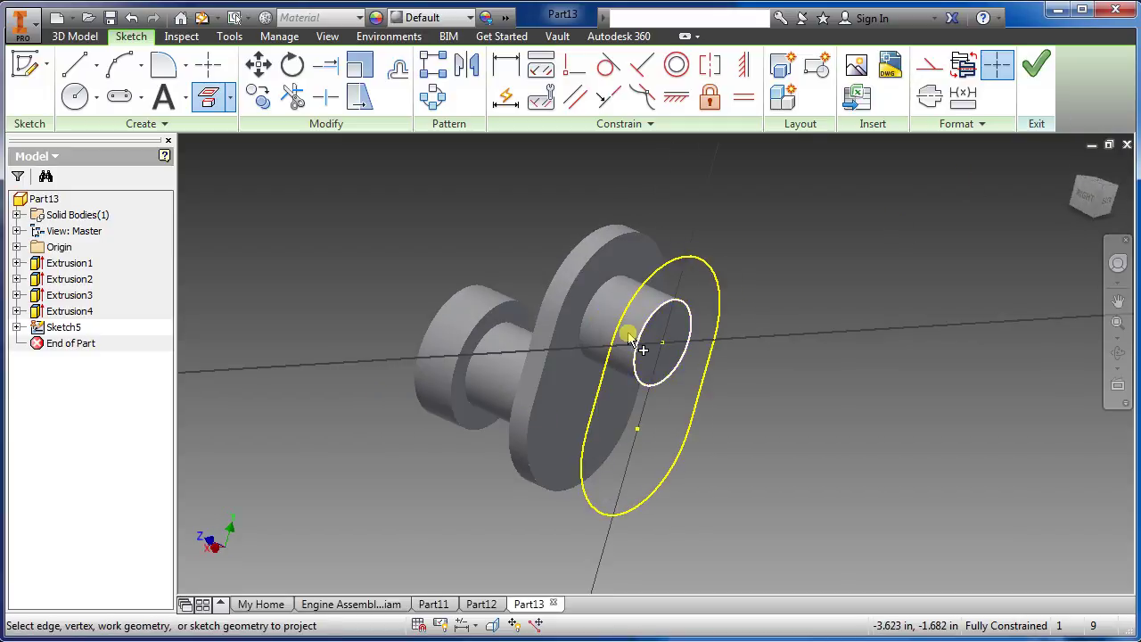
click(1036, 67)
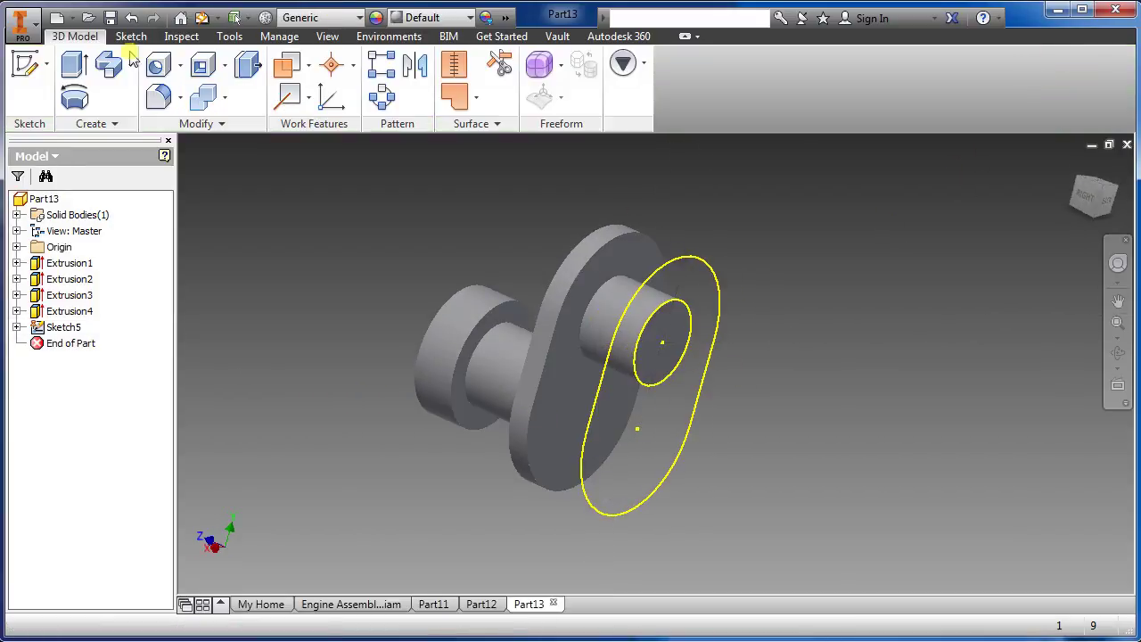
Extrude the projected slot outline 0.5 in outward from the pin's end to form a second web plate.
click(72, 66)
click(621, 415)
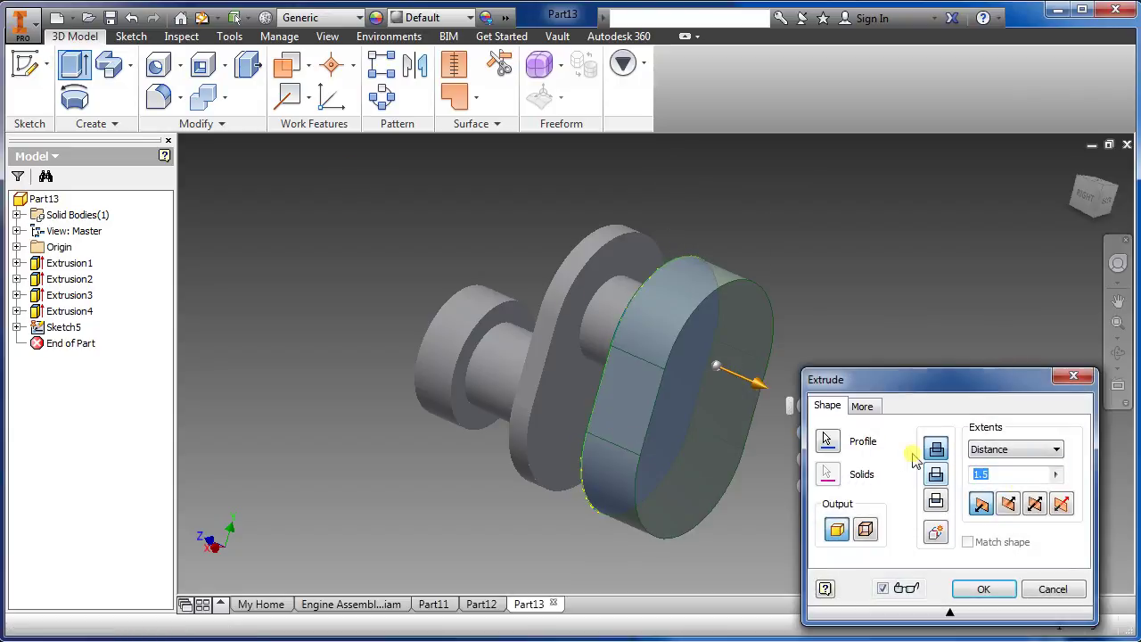
text(.5)
key(Return)
Sketch on the second web plate's outer face, project the circular edge of the lower boss onto it, and finish the sketch.
shift+middle_drag(802, 410, 684, 347)
shift+middle_drag(772, 484, 696, 477)
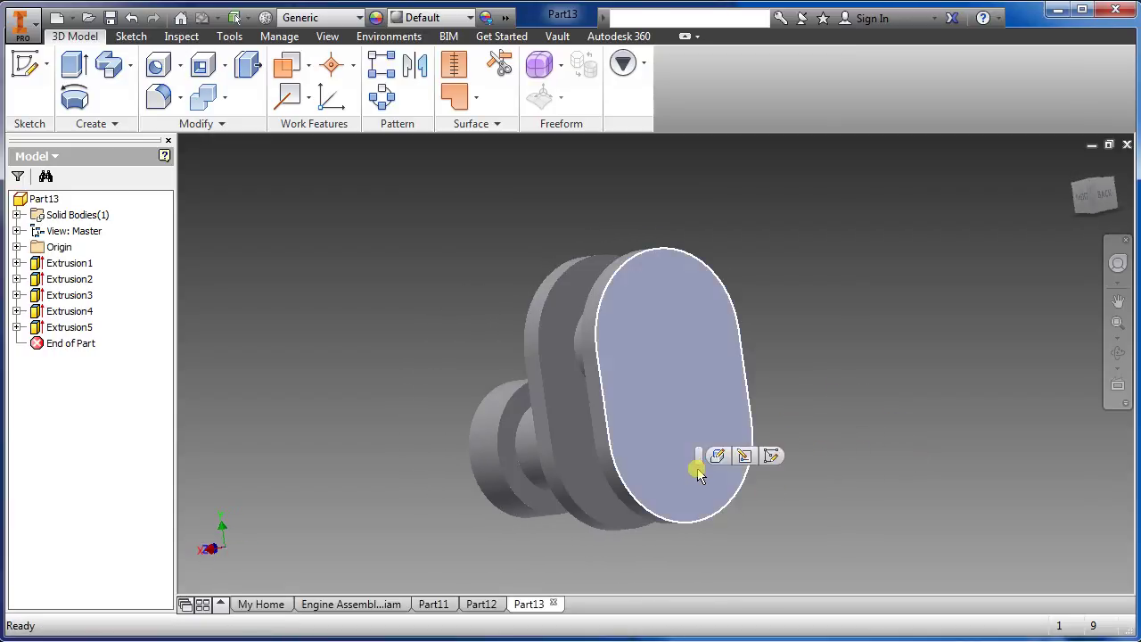
click(745, 456)
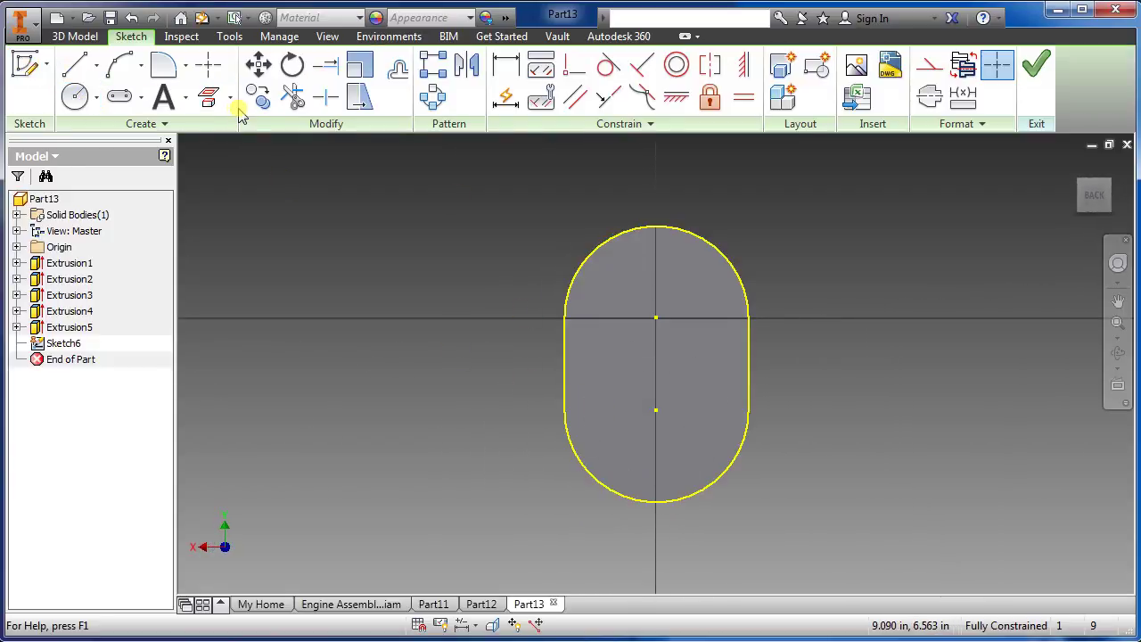
click(207, 100)
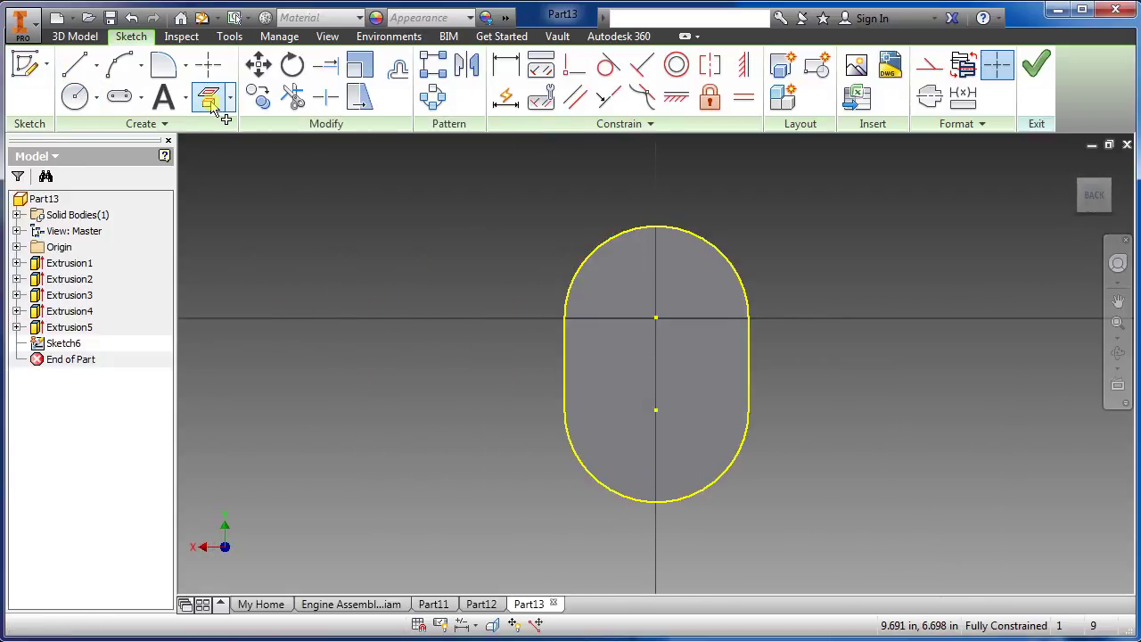
click(610, 412)
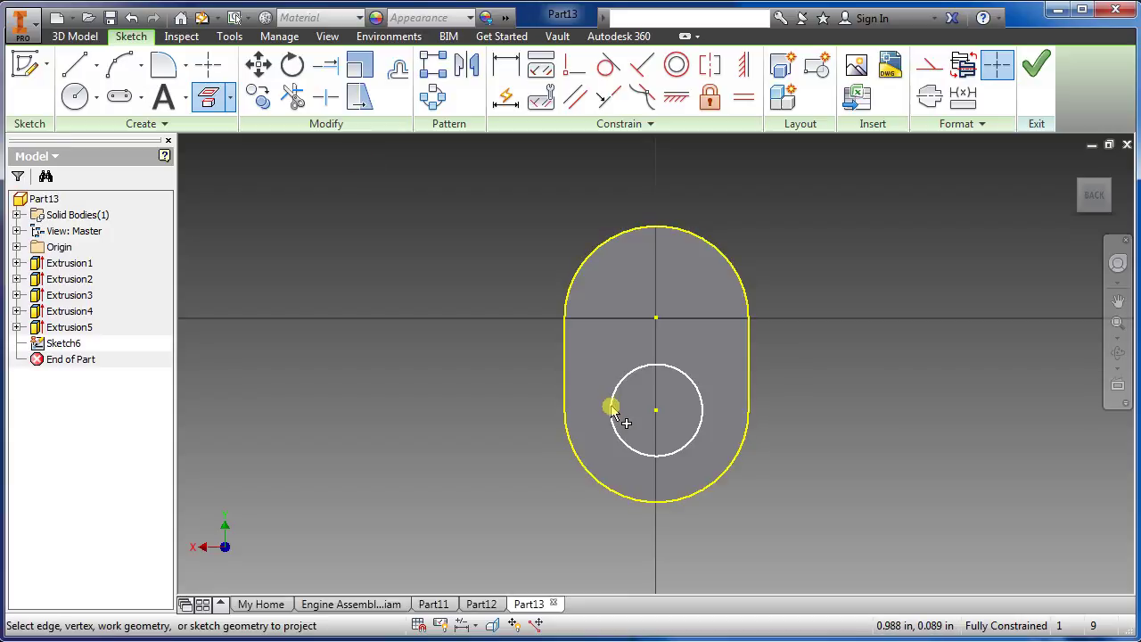
click(615, 410)
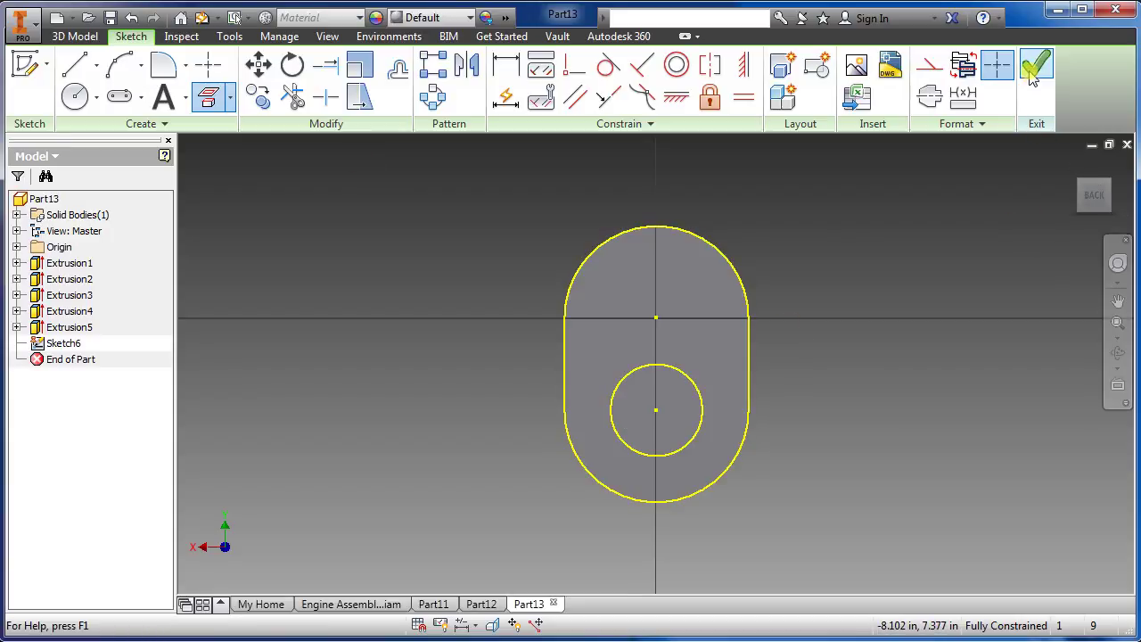
click(1035, 75)
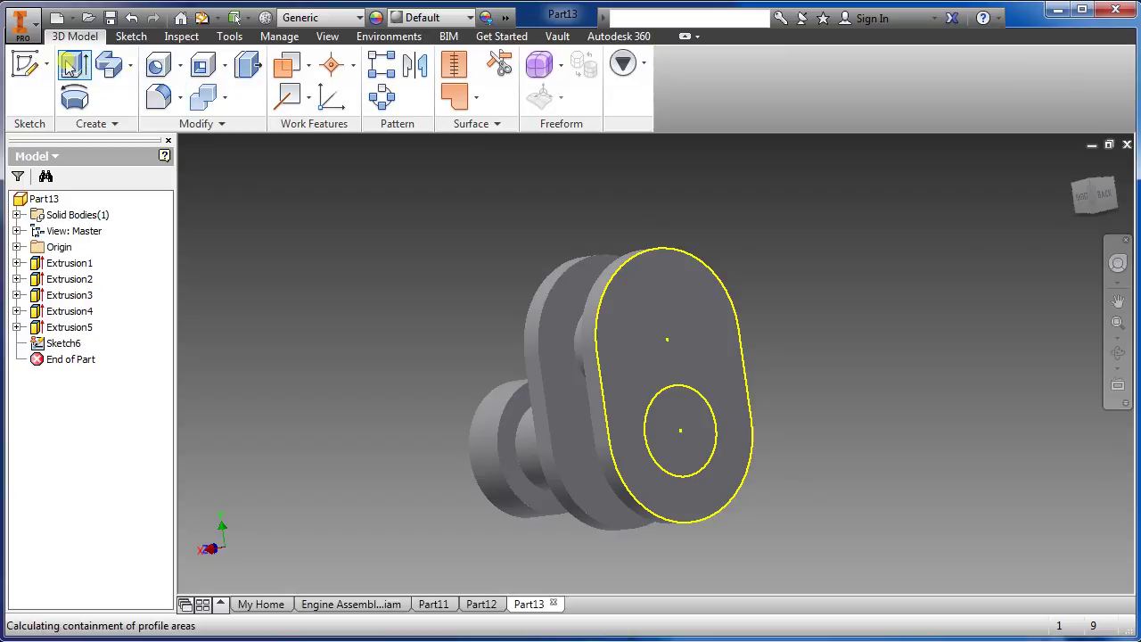
Extrude the projected lower circle outward from the second web plate as a joined cylindrical journal.
click(69, 72)
click(658, 449)
click(1007, 473)
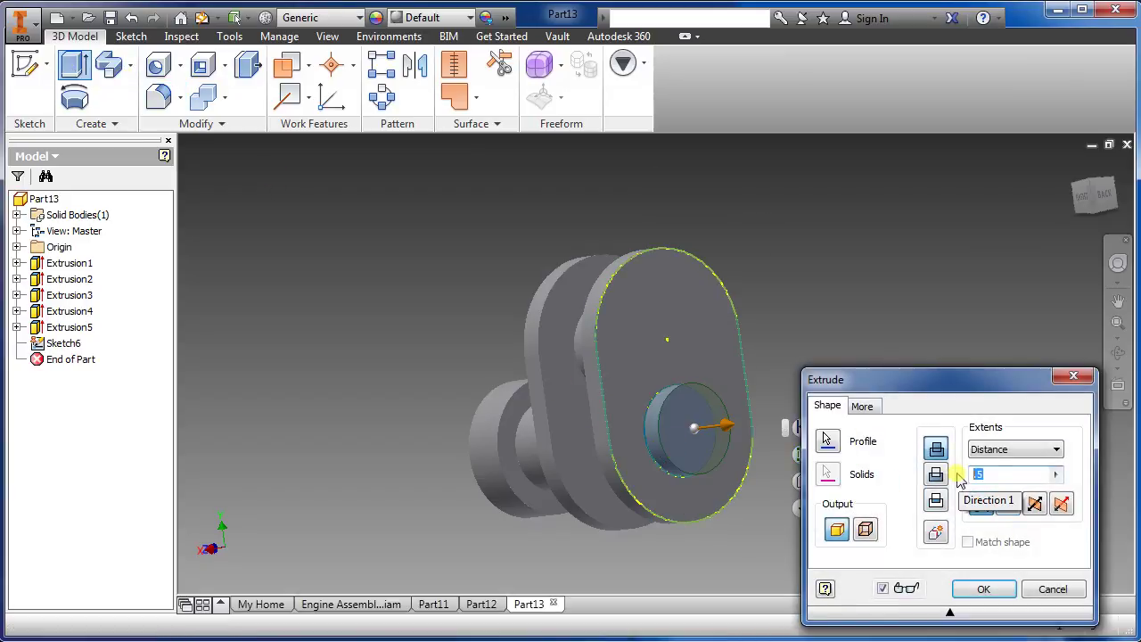
key(Return)
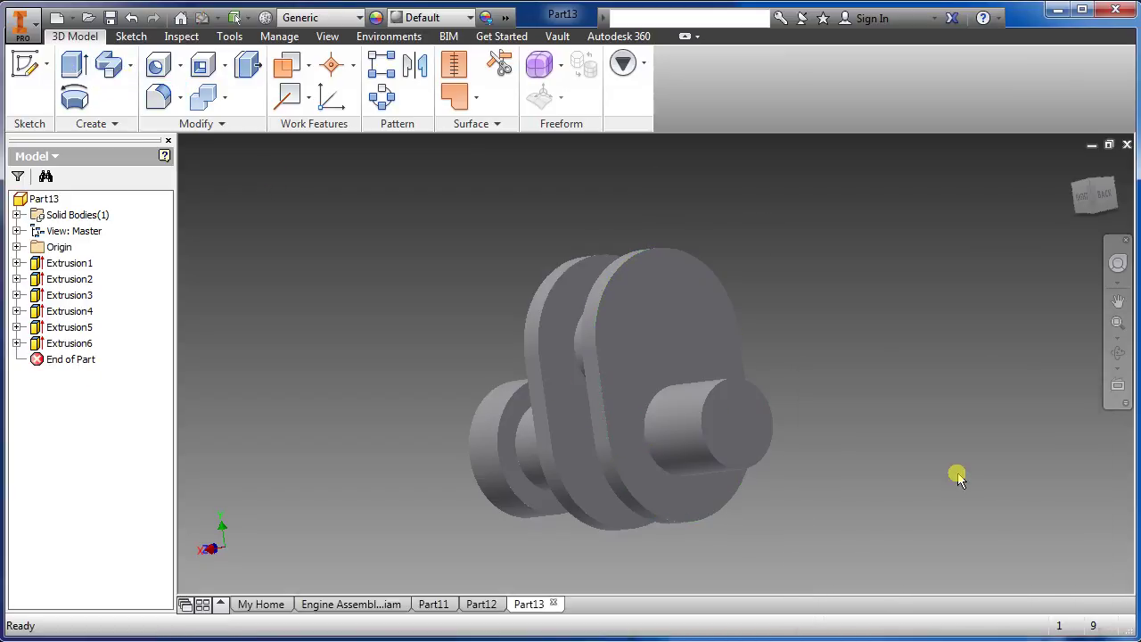
Start a new sketch on the end face of the outer journal.
shift+middle_drag(917, 474, 603, 470)
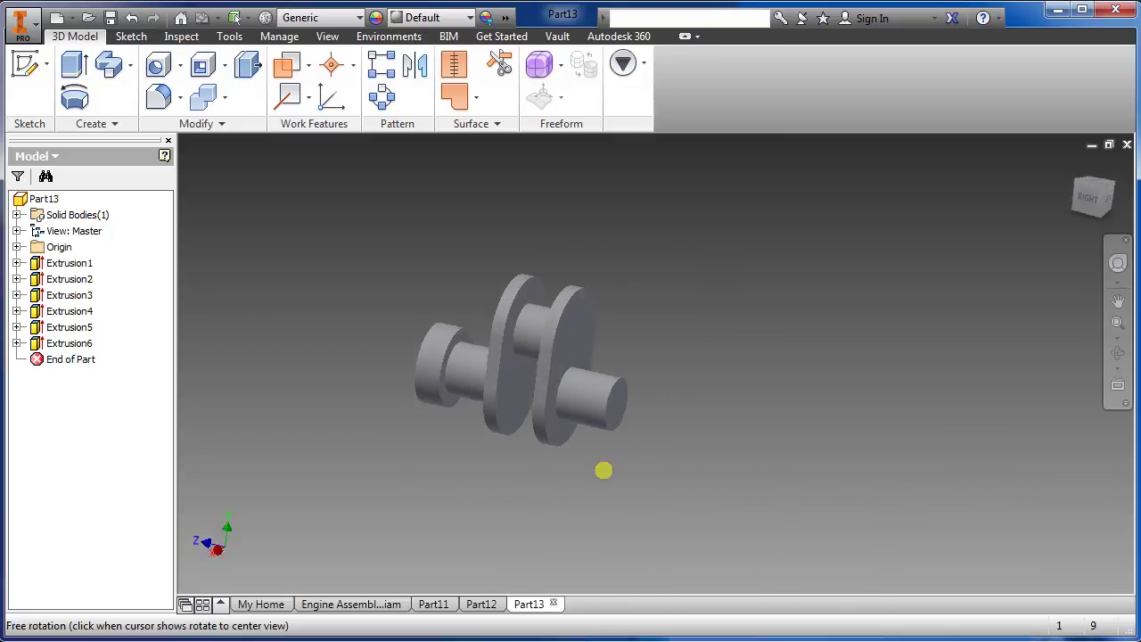
scroll(606, 446, down, 3)
click(625, 386)
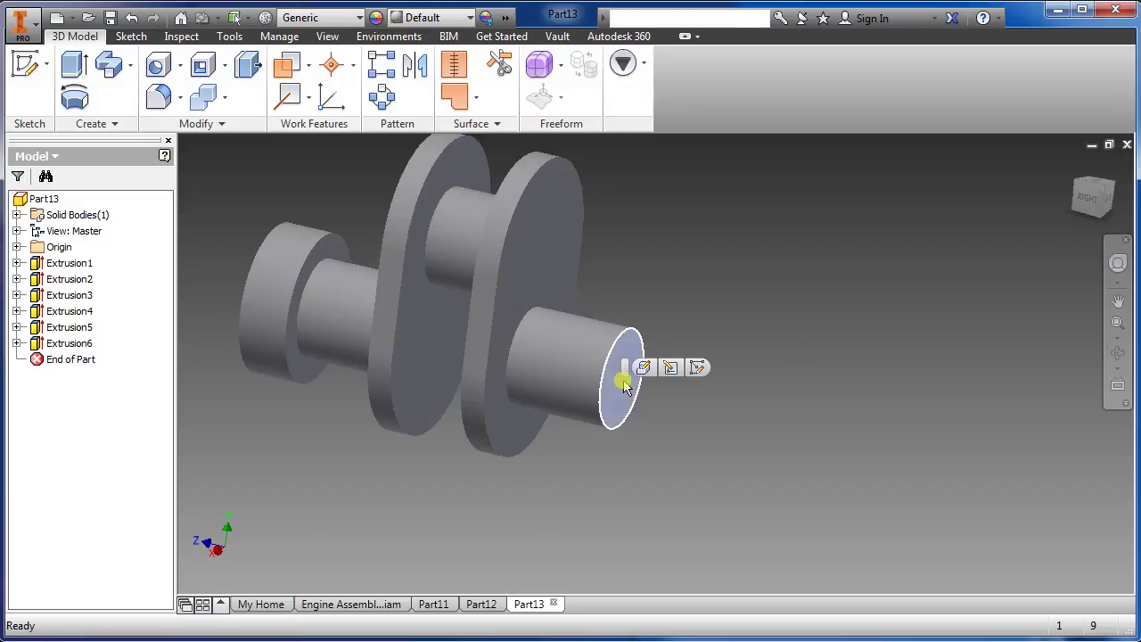
click(26, 65)
key(c)
click(655, 363)
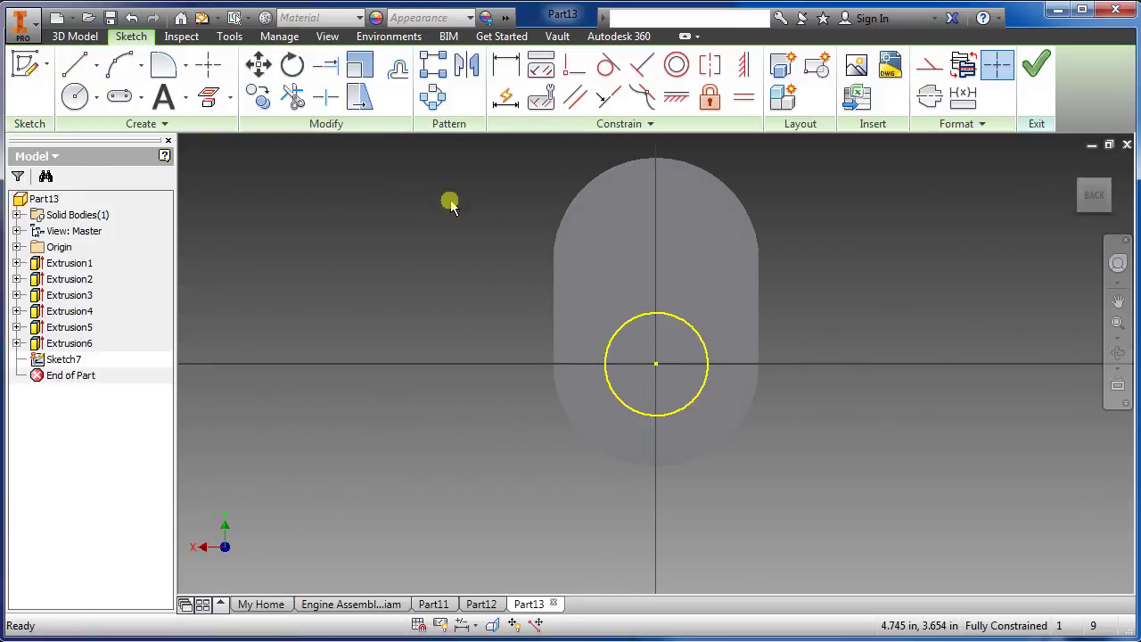
key(Escape)
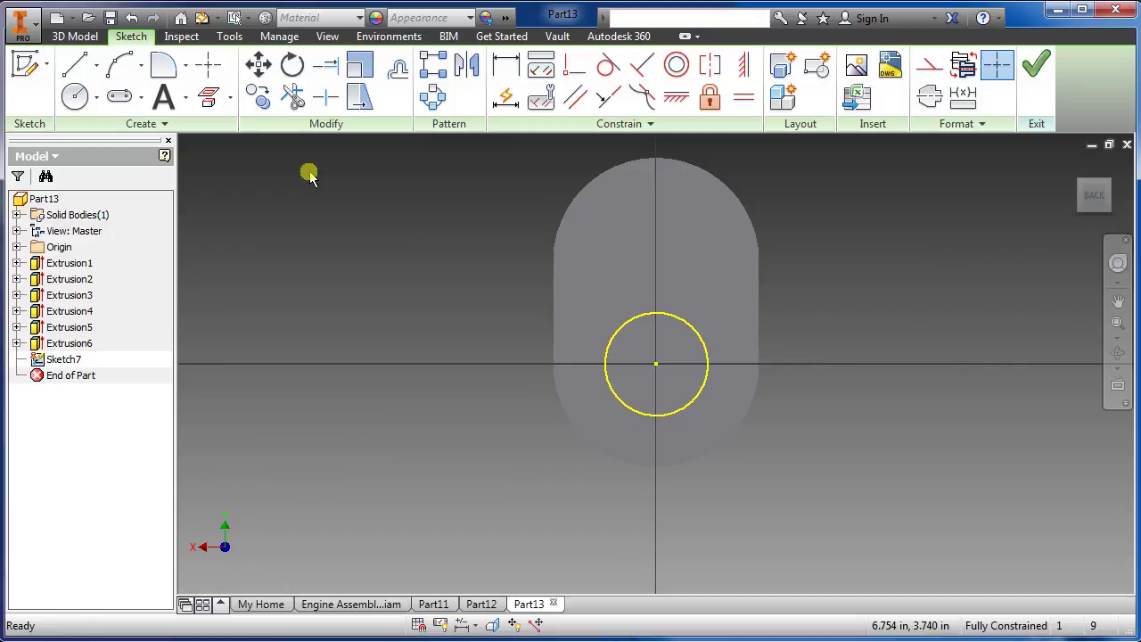
Draw a vertical slot downward from the journal circle's center, 2 in between centers and 4 in wide, and finish the sketch.
click(121, 98)
click(657, 366)
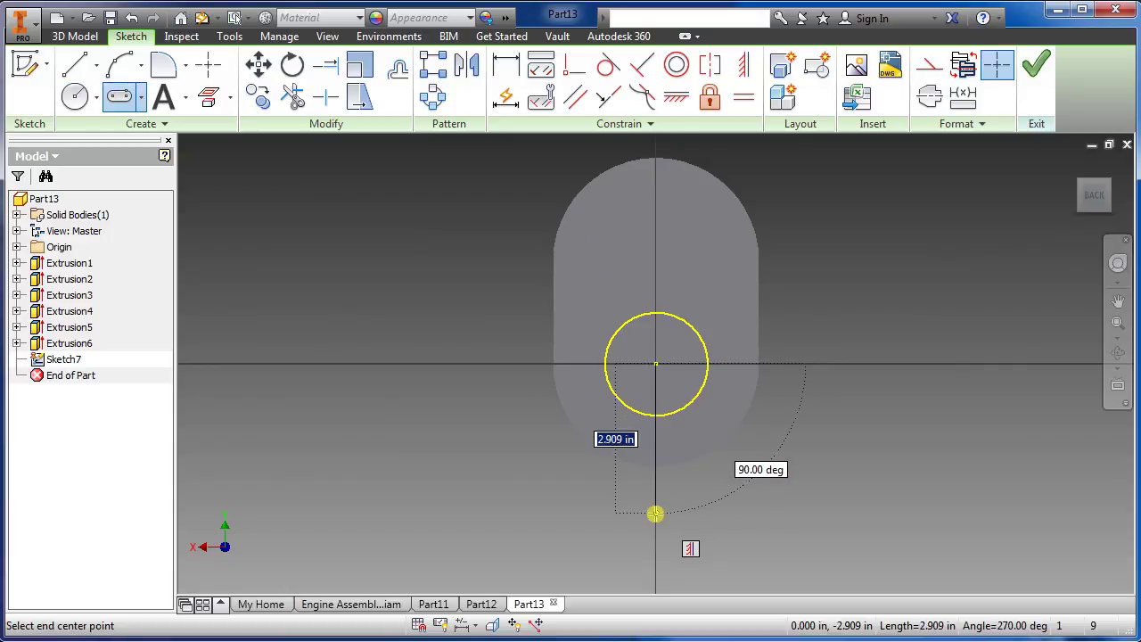
key(Tab)
key(Return)
text(4)
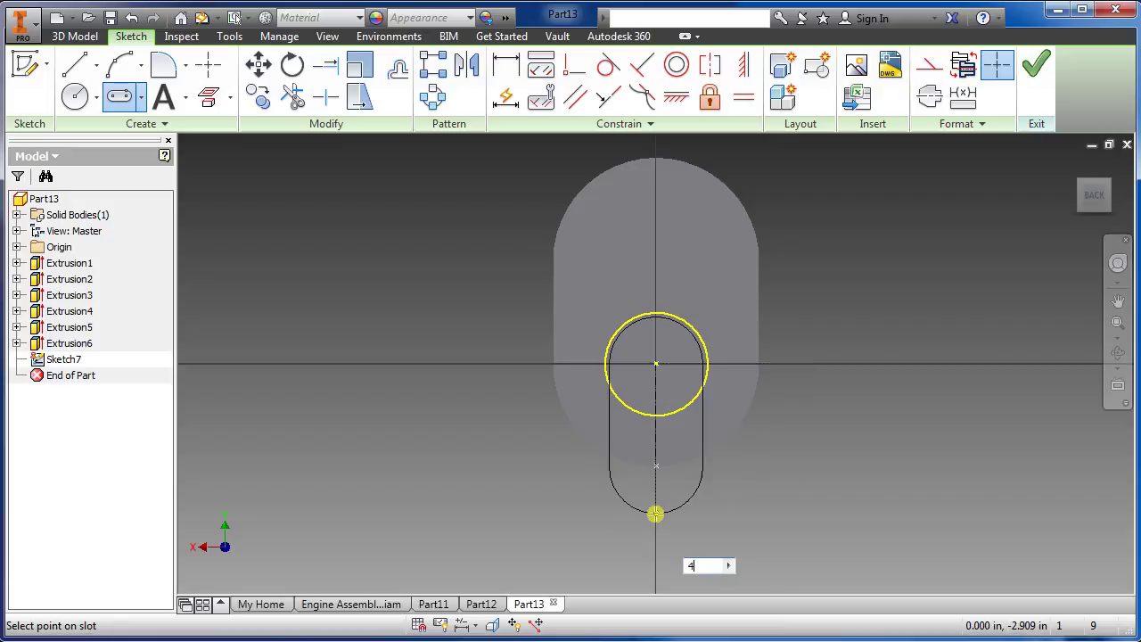
key(Return)
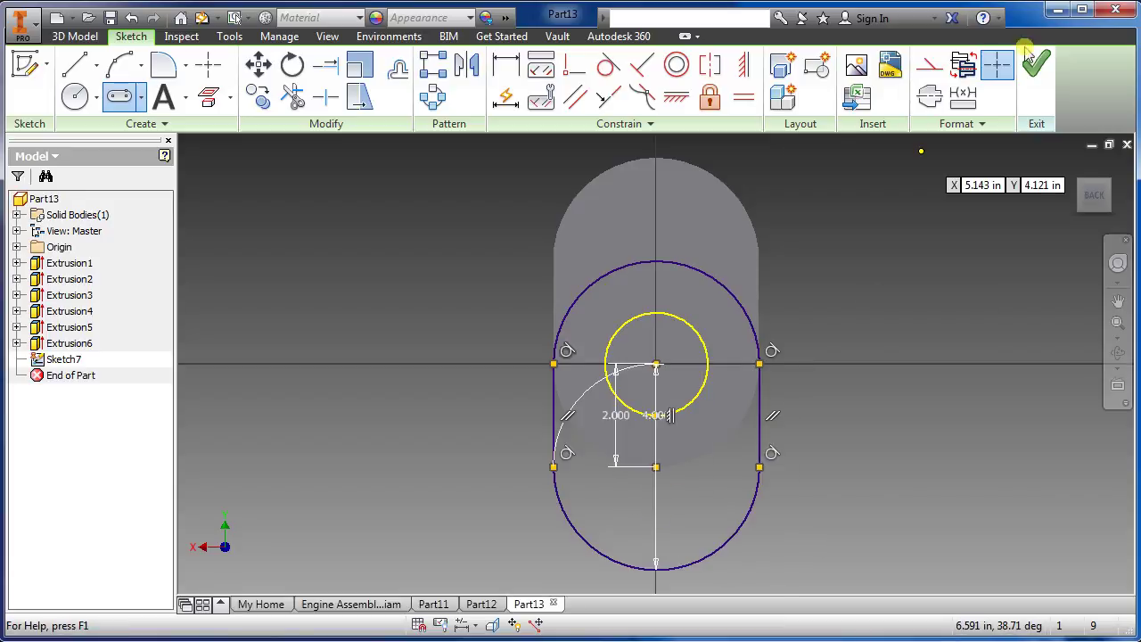
click(1036, 64)
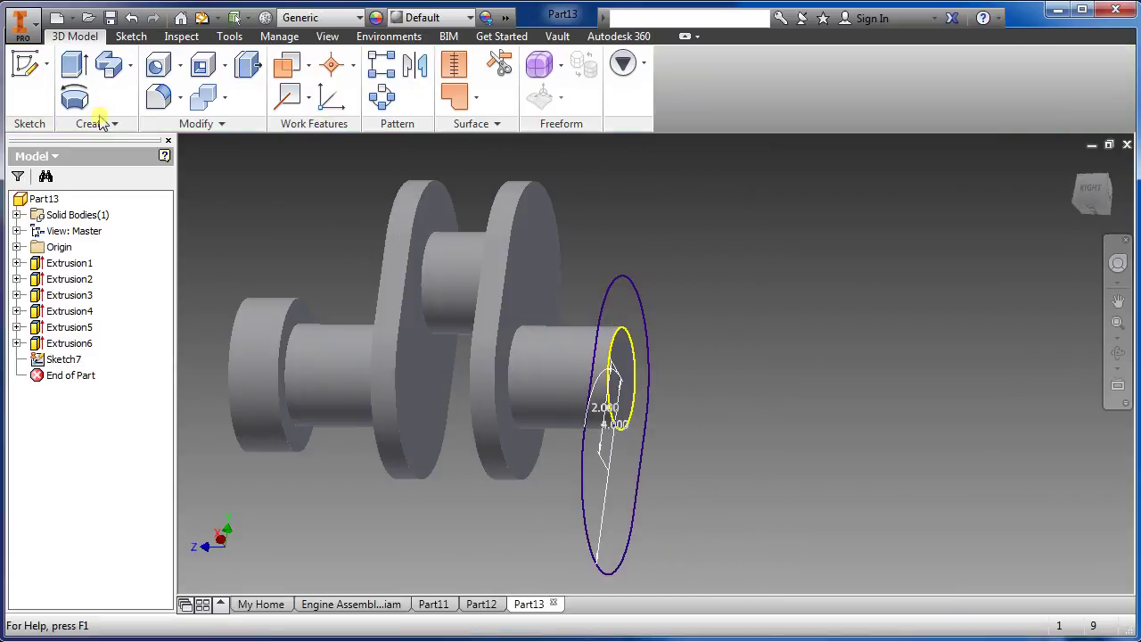
Extrude the full slot profile, including the area inside the journal circle, outward from the journal's end as a third web plate.
click(73, 66)
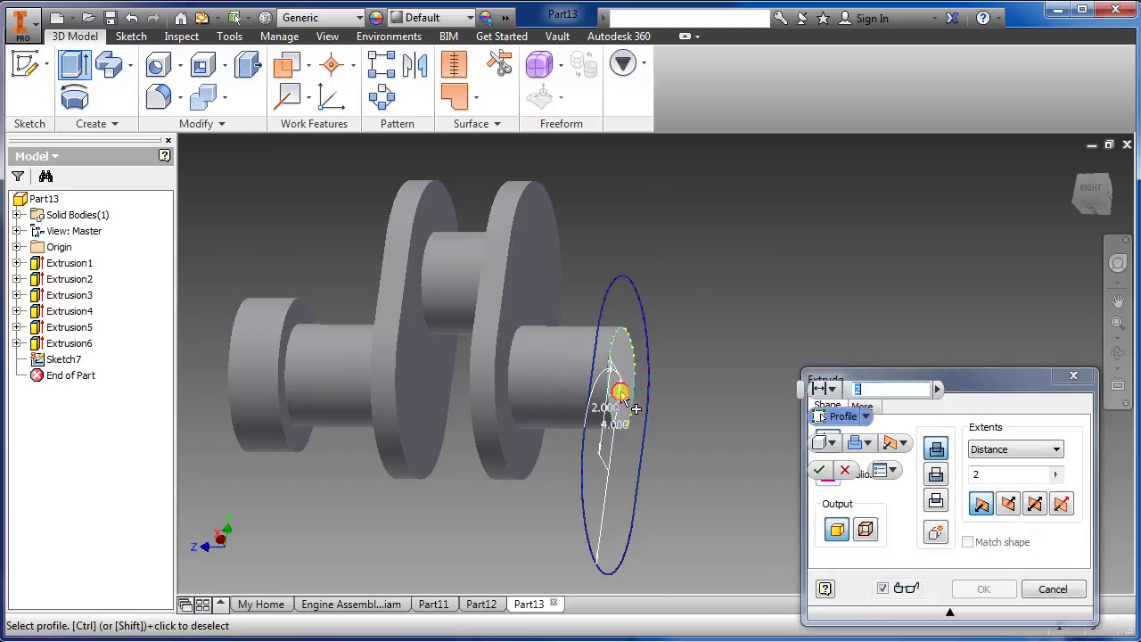
click(612, 403)
click(630, 493)
click(946, 478)
key(Return)
Sketch a 2 in diameter circle on the third web plate's outer face, centered on its lower arc, and finish the sketch.
shift+middle_drag(873, 455, 726, 512)
click(646, 544)
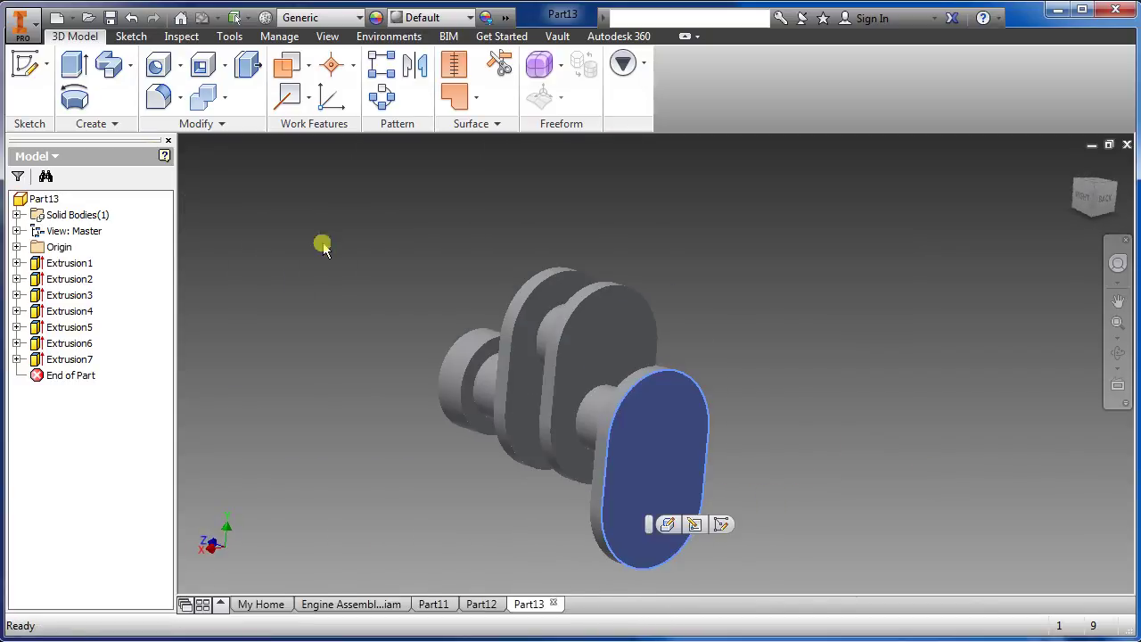
click(25, 64)
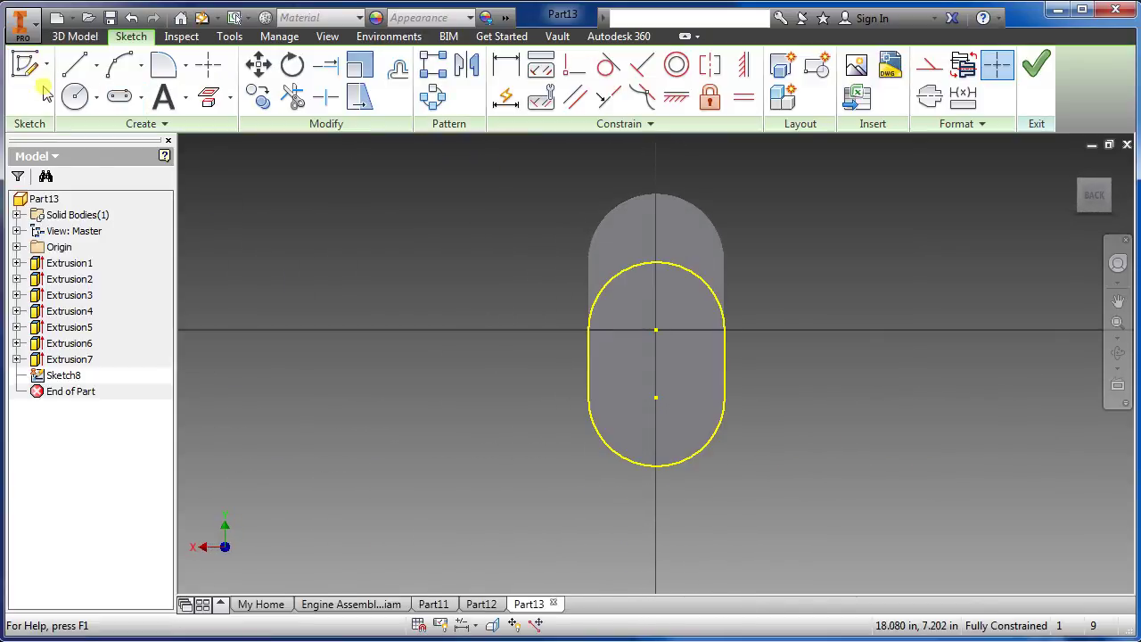
click(75, 96)
click(655, 398)
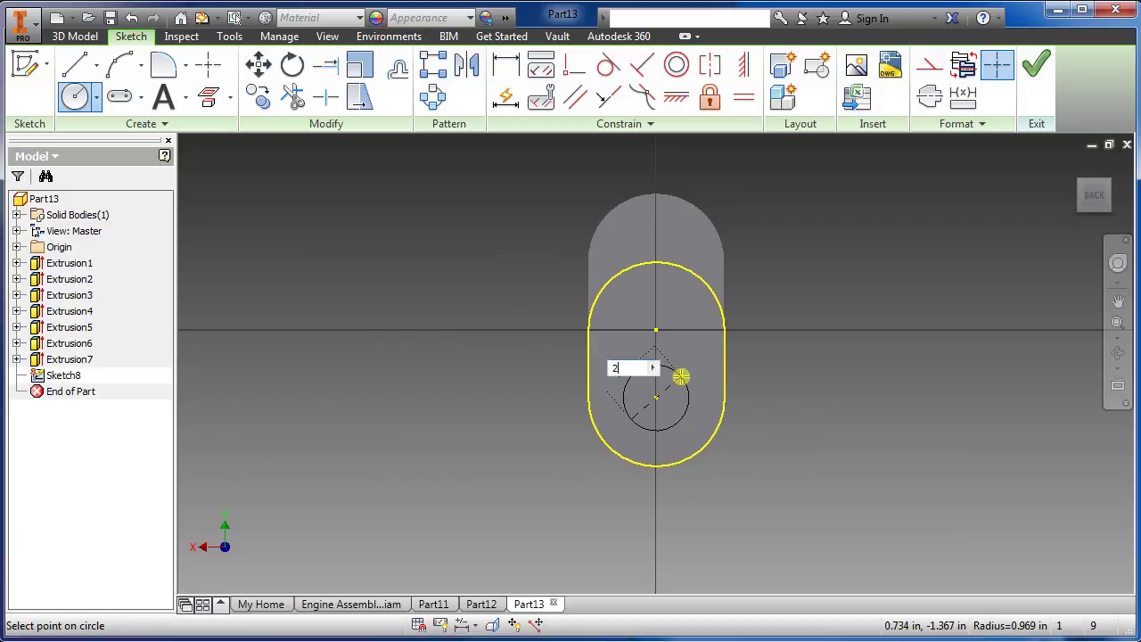
key(Return)
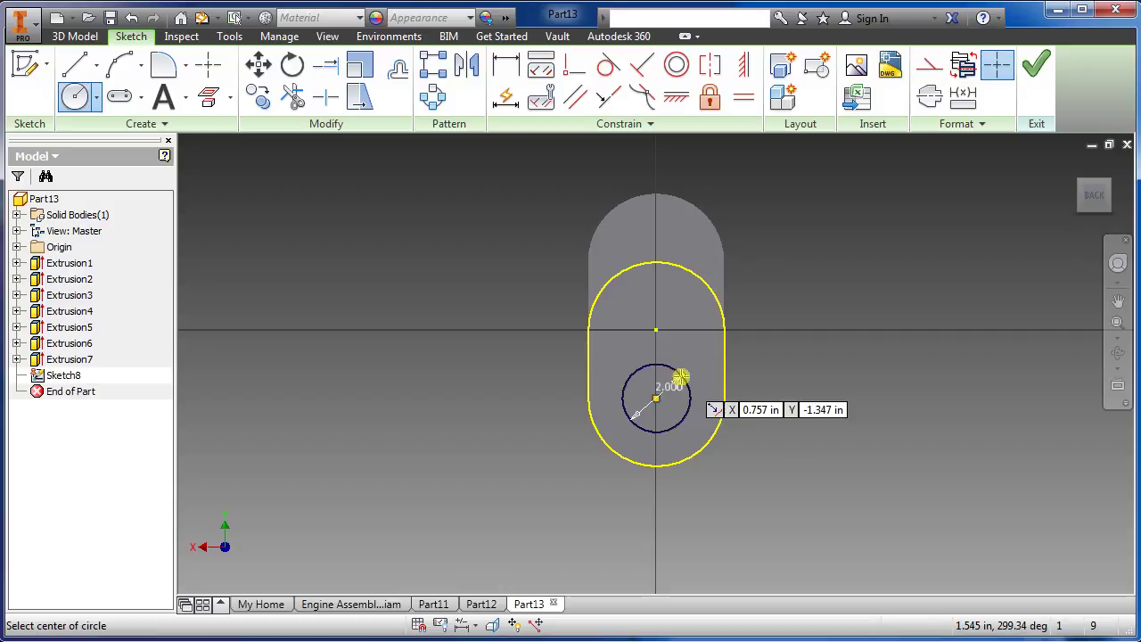
click(1049, 77)
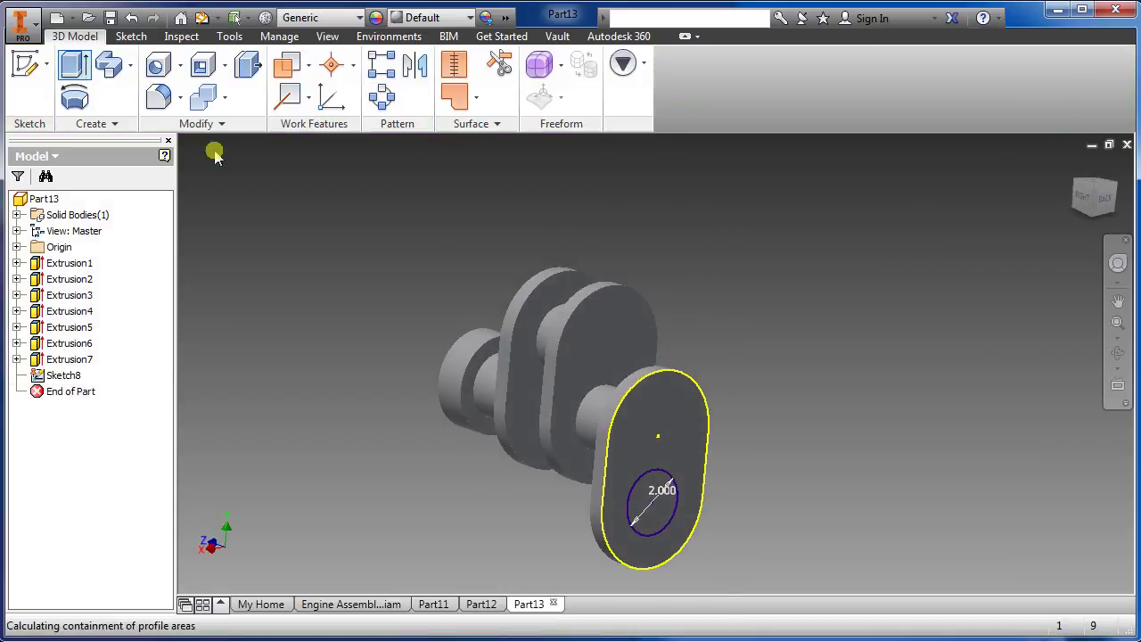